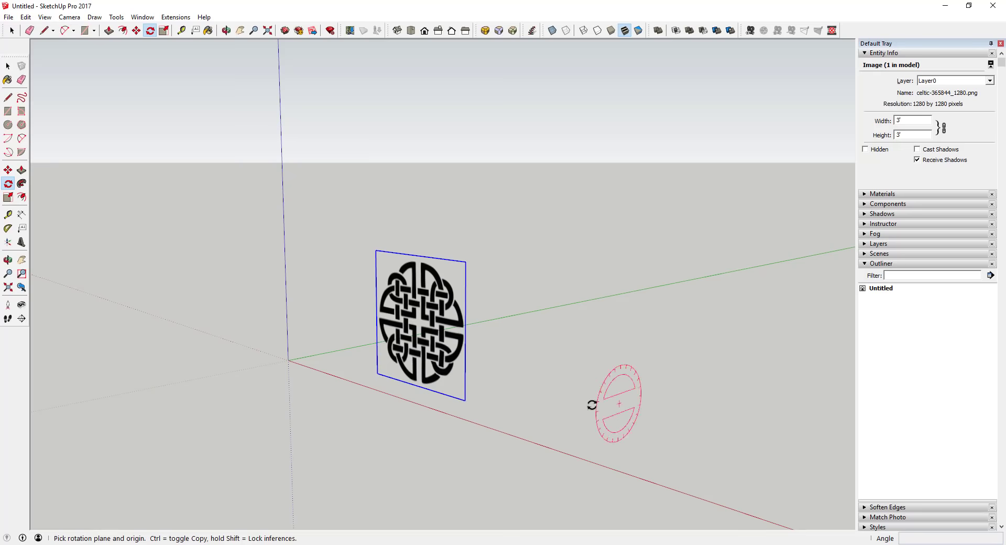
- Rotate the Celtic knot image 90 degrees about its bottom edge so it lies flat on the ground
{"action": "left_click", "coordinate": [464, 398]}
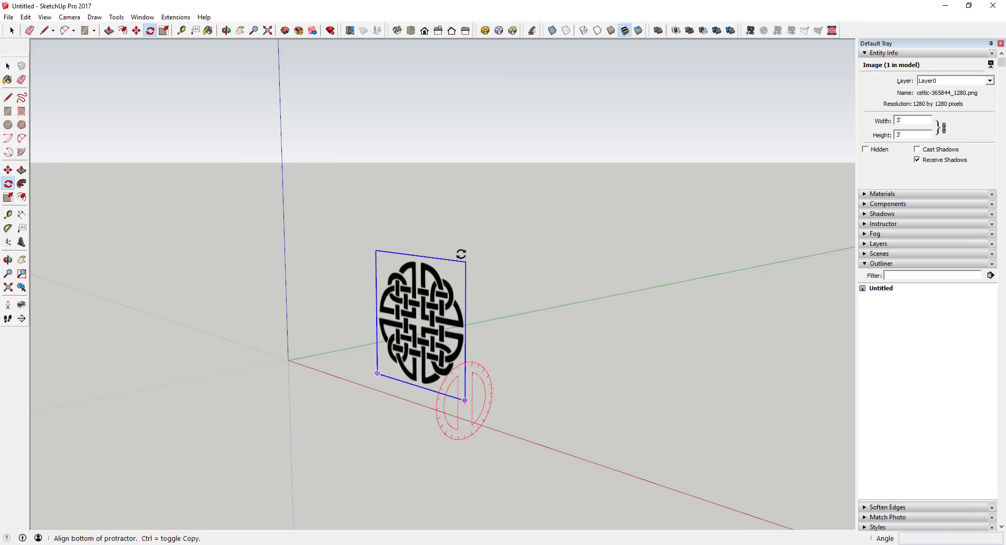
{"action": "left_click", "coordinate": [466, 261]}
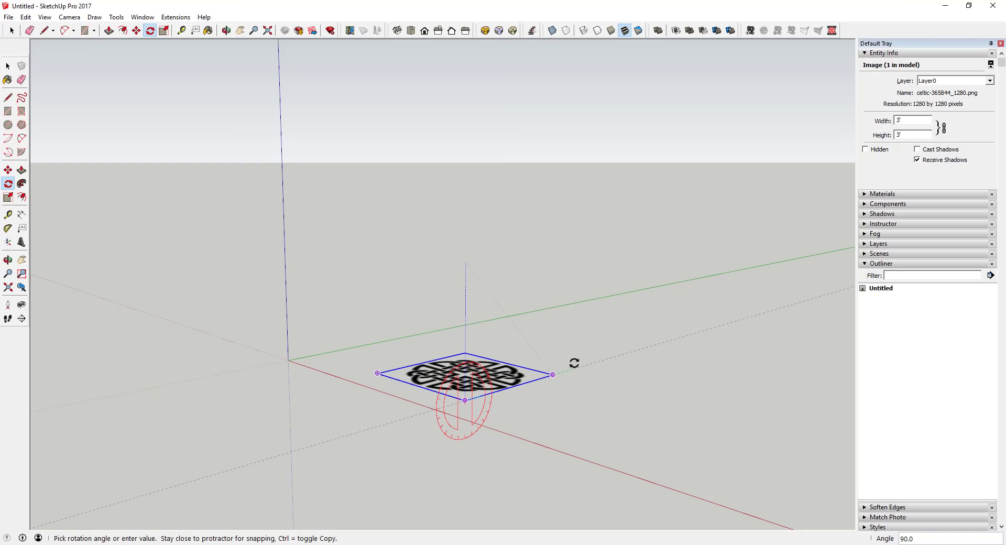
{"action": "left_click", "coordinate": [574, 363]}
- Move the flat knot image by its nearest corner onto the axes origin
{"action": "middle_click_drag", "start_coordinate": [451, 350], "coordinate": [539, 366]}
{"action": "key", "text": "m"}
{"action": "left_click", "coordinate": [383, 380]}
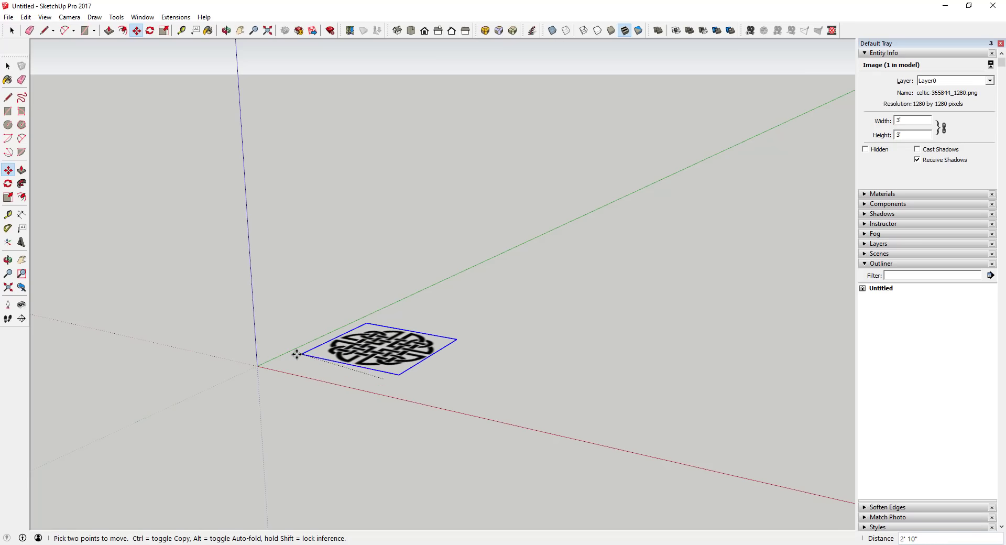
{"action": "left_click", "coordinate": [257, 365]}
- Draw a centre line across the image between the midpoints of its front and back edges
{"action": "middle_click_drag", "start_coordinate": [343, 440], "coordinate": [351, 453]}
{"action": "scroll", "coordinate": [253, 391], "scroll_direction": "up", "scroll_amount": 8}
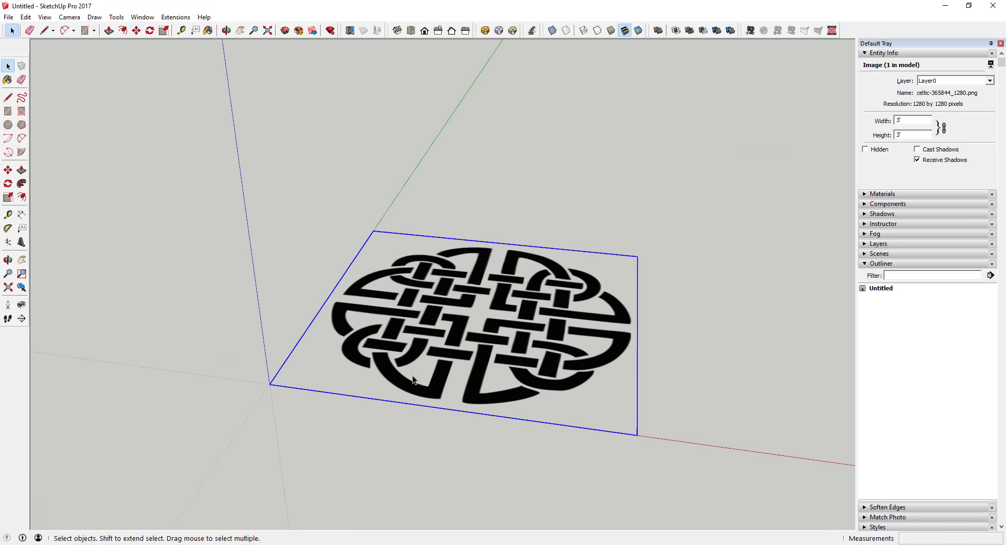
{"action": "scroll", "coordinate": [440, 225], "scroll_direction": "down", "scroll_amount": 3}
{"action": "scroll", "coordinate": [504, 296], "scroll_direction": "up", "scroll_amount": 3}
{"action": "middle_click_drag", "start_coordinate": [503, 298], "coordinate": [478, 410]}
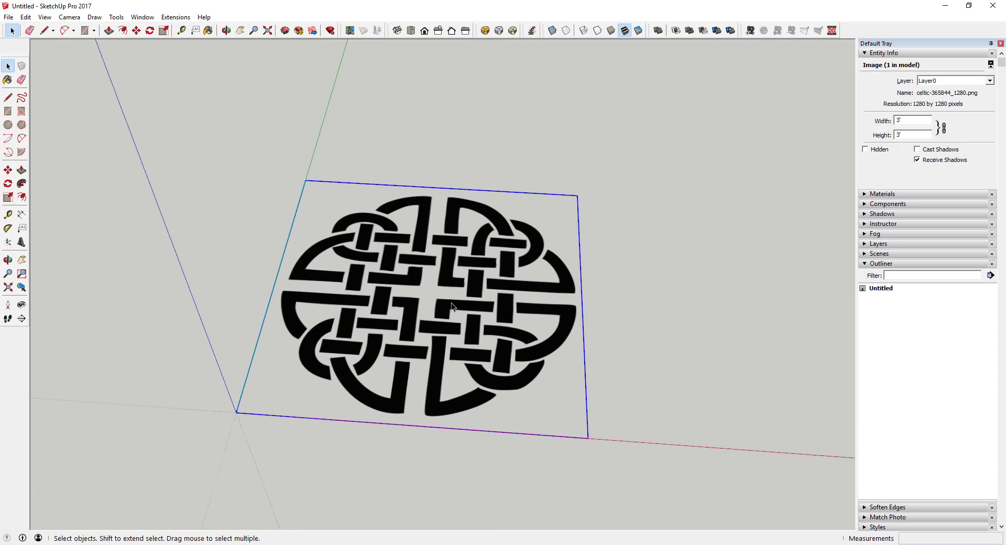
{"action": "middle_click_drag", "start_coordinate": [451, 303], "coordinate": [414, 409]}
{"action": "scroll", "coordinate": [426, 288], "scroll_direction": "down", "scroll_amount": 2}
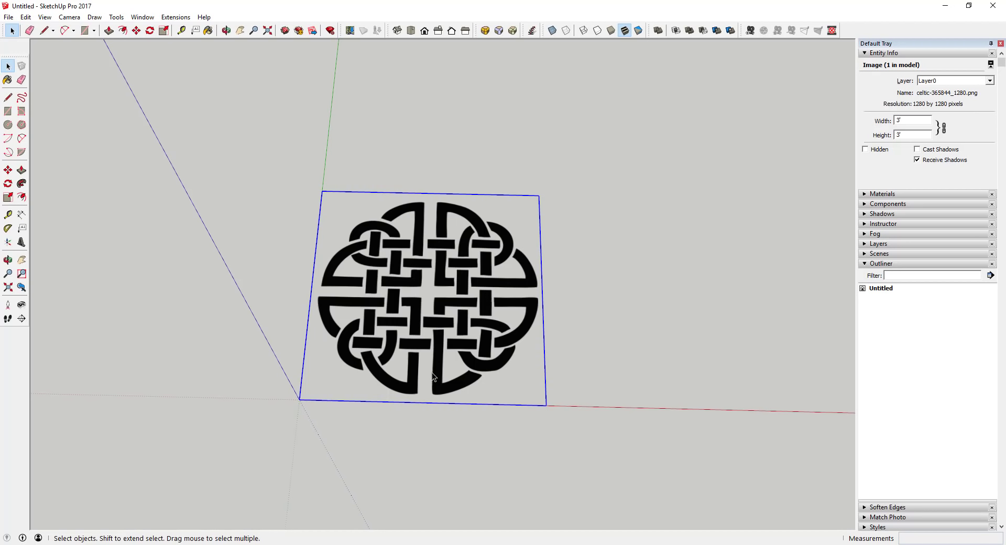
{"action": "key", "text": "l"}
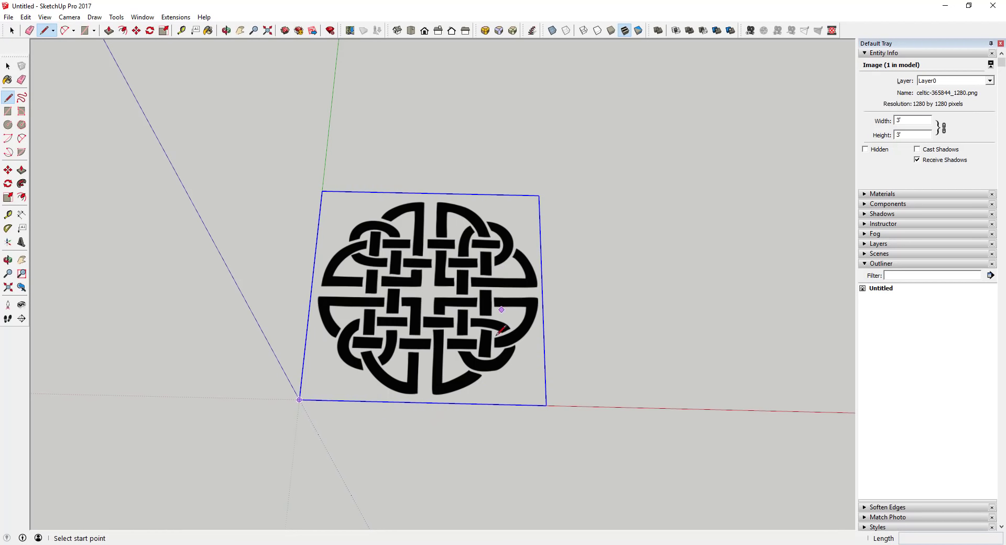
{"action": "left_click", "coordinate": [422, 402]}
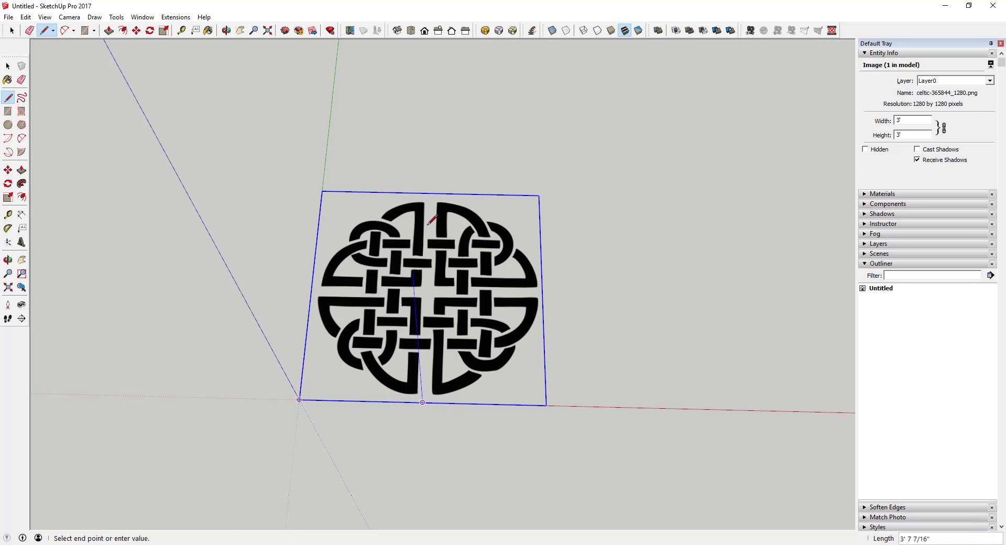
{"action": "left_click", "coordinate": [430, 193]}
{"action": "key", "text": "space"}
- Draw a second centre line between the midpoints of the image's two side edges, dividing it into quarters
{"action": "key", "text": "l"}
{"action": "left_click", "coordinate": [312, 288]}
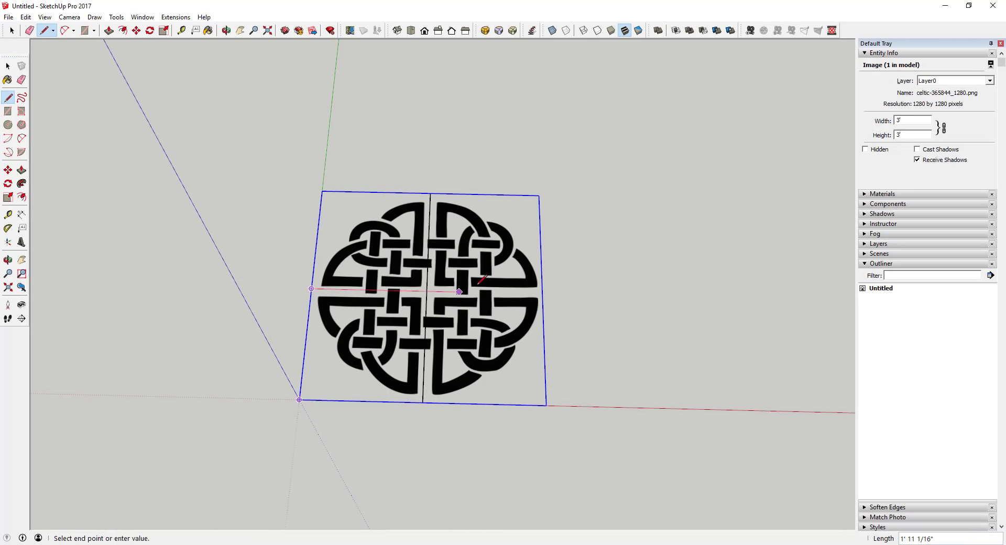
{"action": "left_click", "coordinate": [543, 292]}
{"action": "key", "text": "space"}
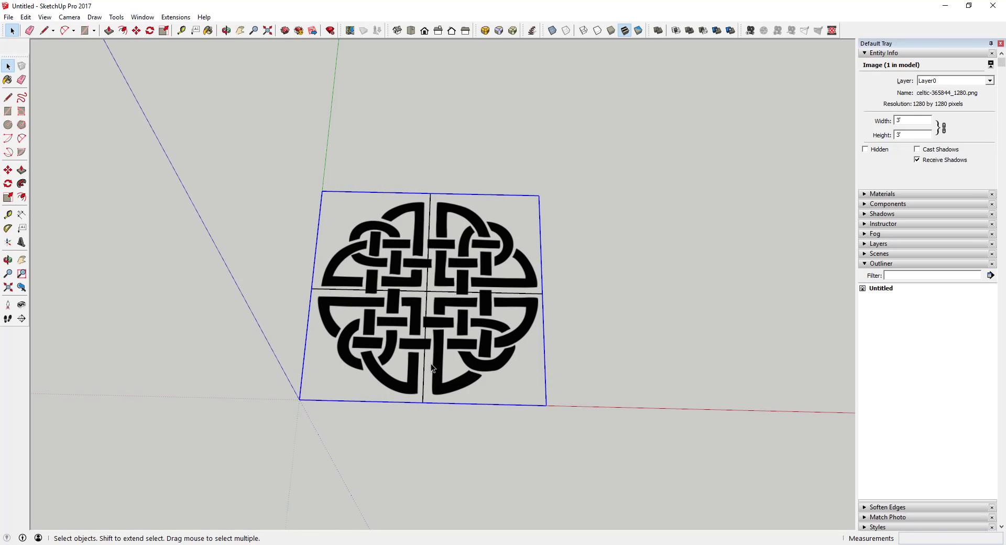
- Draw a rectangle about 3 13/16" by 1 13/16" over the short vertical bar crossing the horizontal centre line, left of centre
{"action": "middle_click_drag", "start_coordinate": [432, 367], "coordinate": [426, 306]}
{"action": "scroll", "coordinate": [377, 313], "scroll_direction": "up", "scroll_amount": 5}
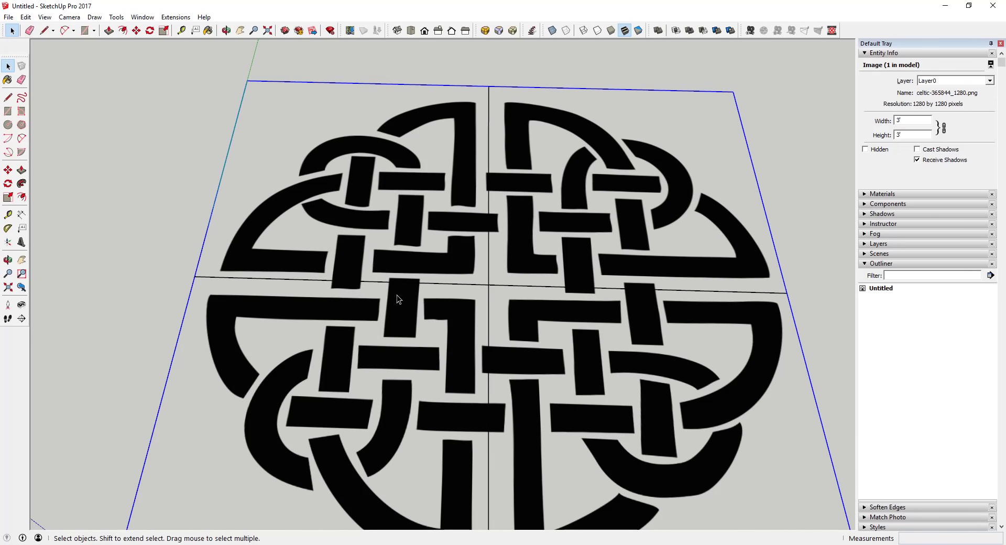
{"action": "key", "text": "r"}
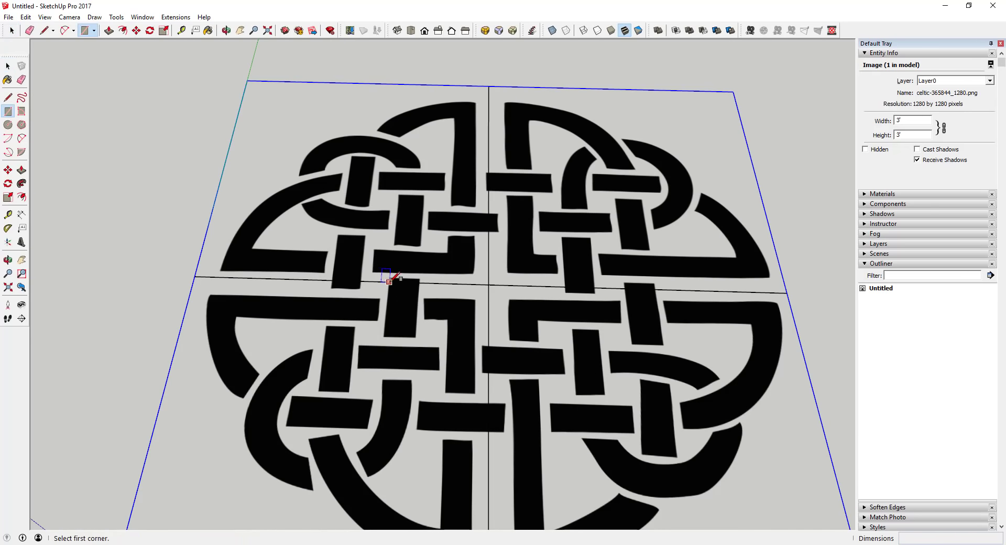
{"action": "left_click", "coordinate": [389, 282]}
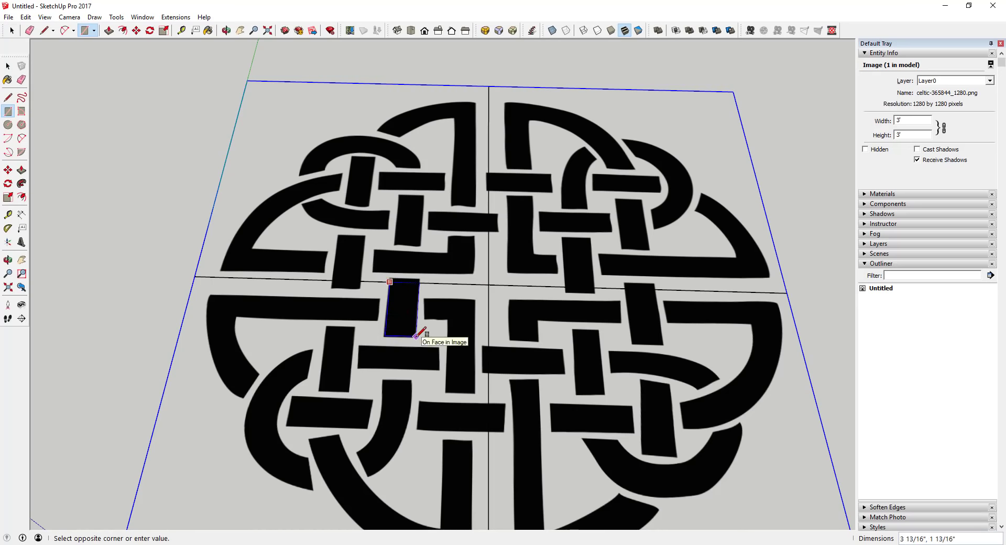
{"action": "left_click", "coordinate": [416, 335]}
{"action": "key", "text": "space"}
- Move the rectangle's left edge outward about 1/16" to match the traced bar
{"action": "left_click", "coordinate": [387, 319]}
{"action": "left_click", "coordinate": [584, 322]}
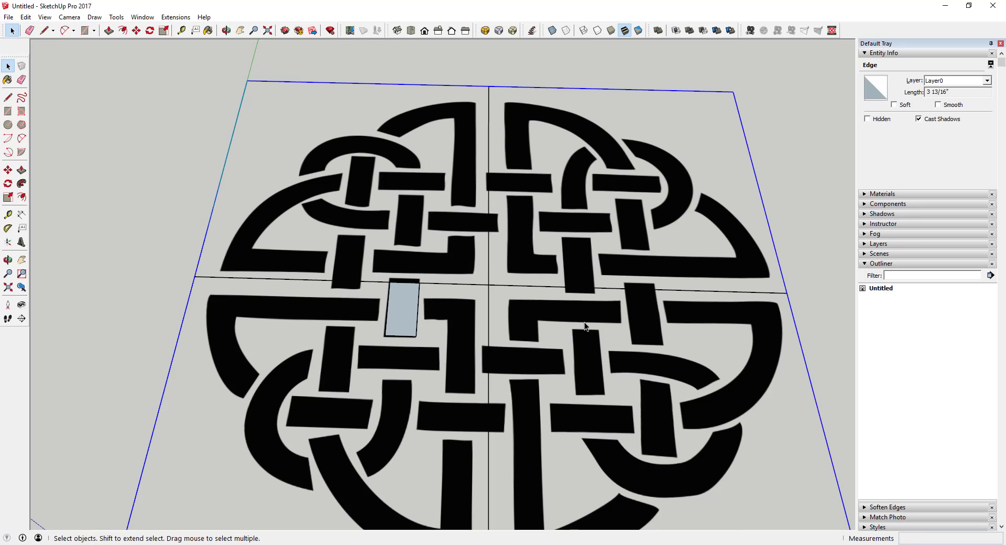
{"action": "scroll", "coordinate": [388, 318], "scroll_direction": "up", "scroll_amount": 5}
{"action": "left_click", "coordinate": [388, 319]}
{"action": "key", "text": "m"}
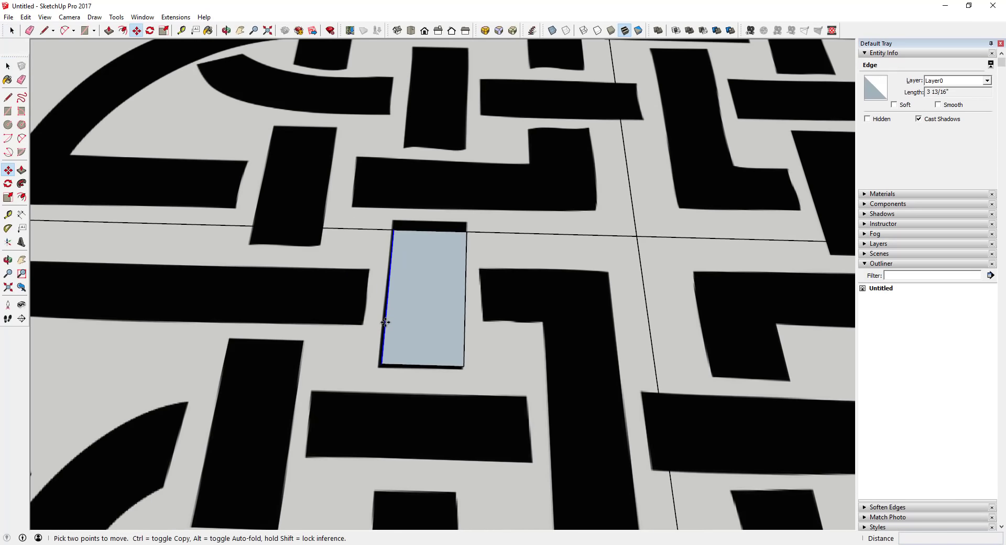
{"action": "left_click", "coordinate": [386, 320]}
{"action": "scroll", "coordinate": [383, 320], "scroll_direction": "up", "scroll_amount": 3}
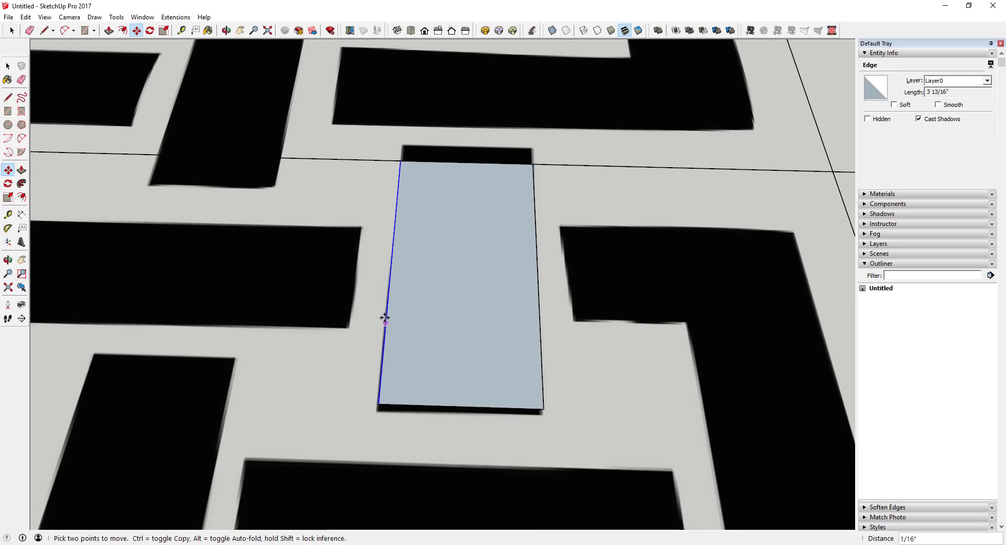
{"action": "scroll", "coordinate": [382, 317], "scroll_direction": "up", "scroll_amount": 2}
{"action": "key", "text": "space"}
{"action": "key", "text": "m"}
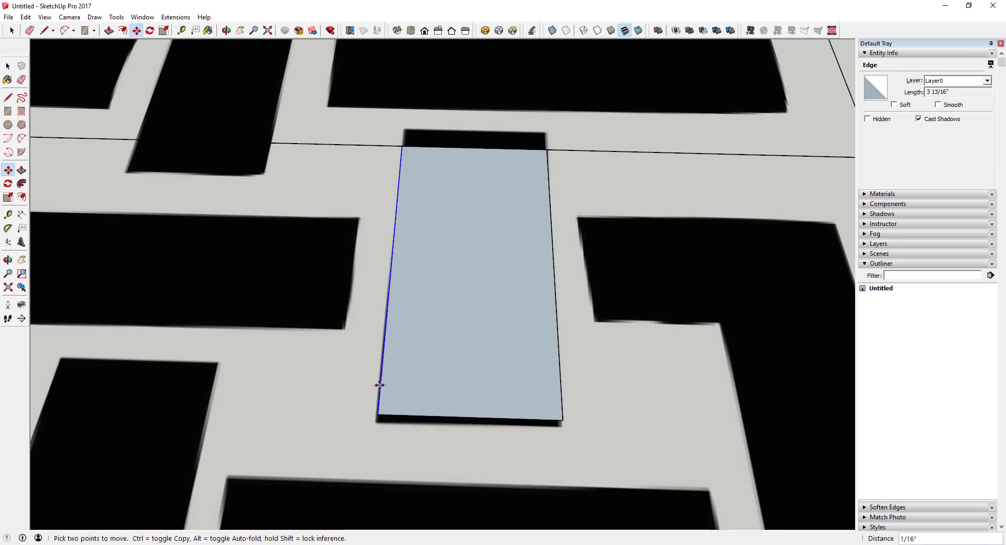
- Move the rectangle's bottom edge to the lower end of the black bar
{"action": "key", "text": "space"}
{"action": "left_click", "coordinate": [424, 417]}
{"action": "key", "text": "m"}
{"action": "left_click", "coordinate": [422, 418]}
- Outline the L-shaped band right of the rectangle with connected lines, about 1 5/8" wide at its lower end
{"action": "scroll", "coordinate": [463, 376], "scroll_direction": "down", "scroll_amount": 6}
{"action": "scroll", "coordinate": [513, 377], "scroll_direction": "up", "scroll_amount": 2}
{"action": "key", "text": "l"}
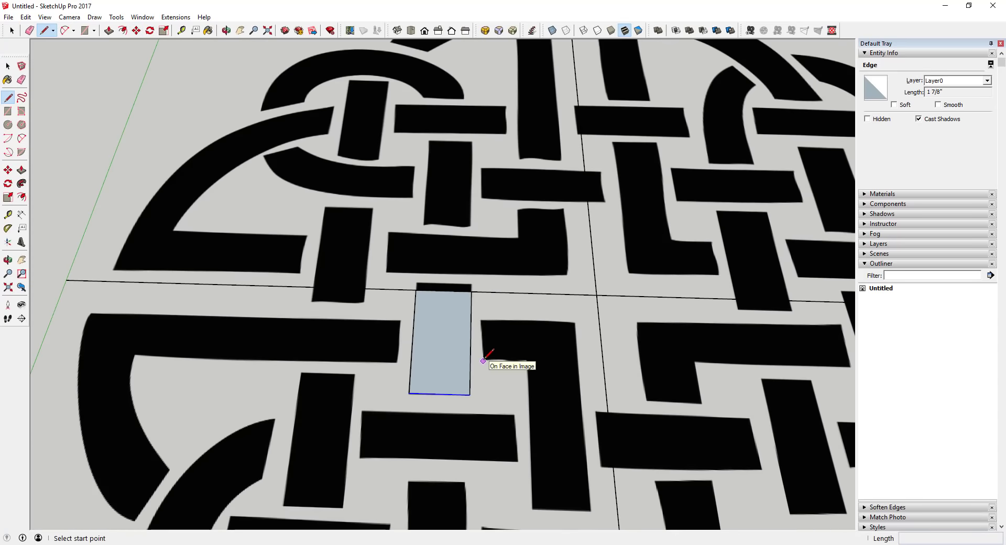
{"action": "left_click", "coordinate": [483, 360]}
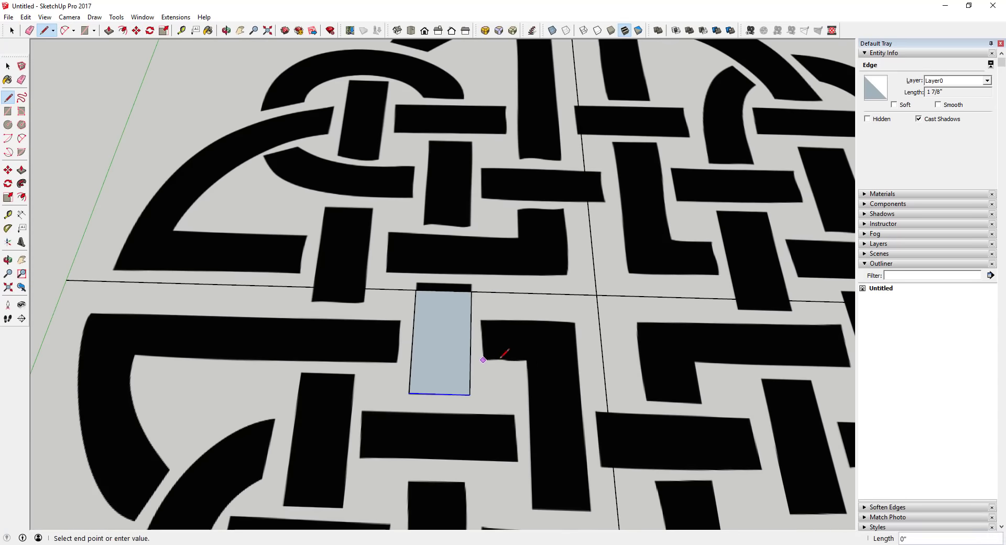
{"action": "left_click", "coordinate": [531, 507]}
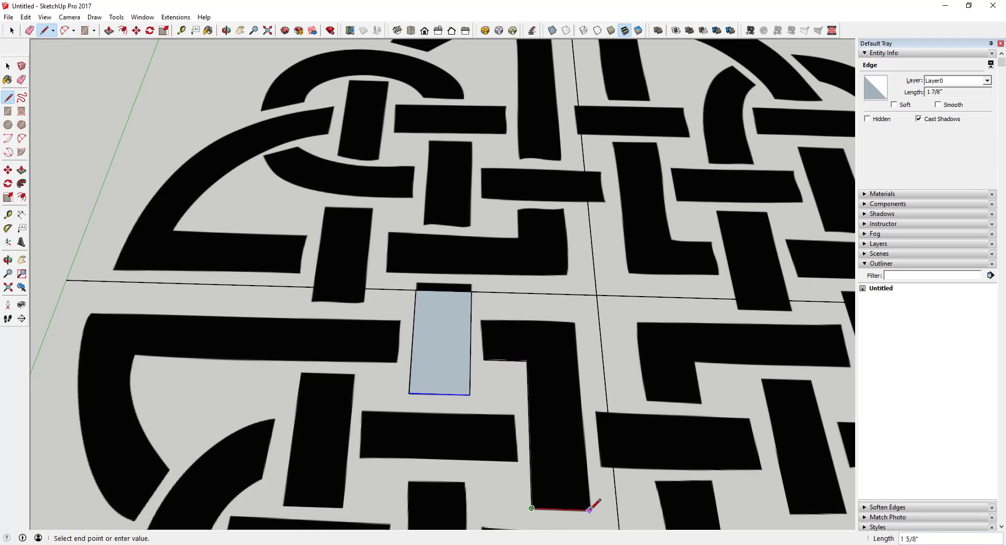
{"action": "left_click", "coordinate": [589, 509]}
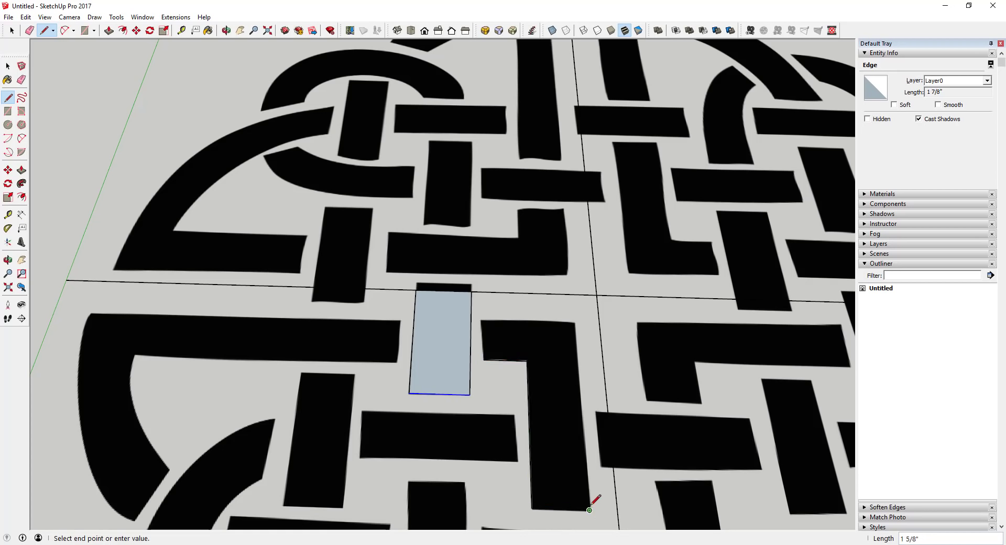
{"action": "left_click", "coordinate": [576, 322]}
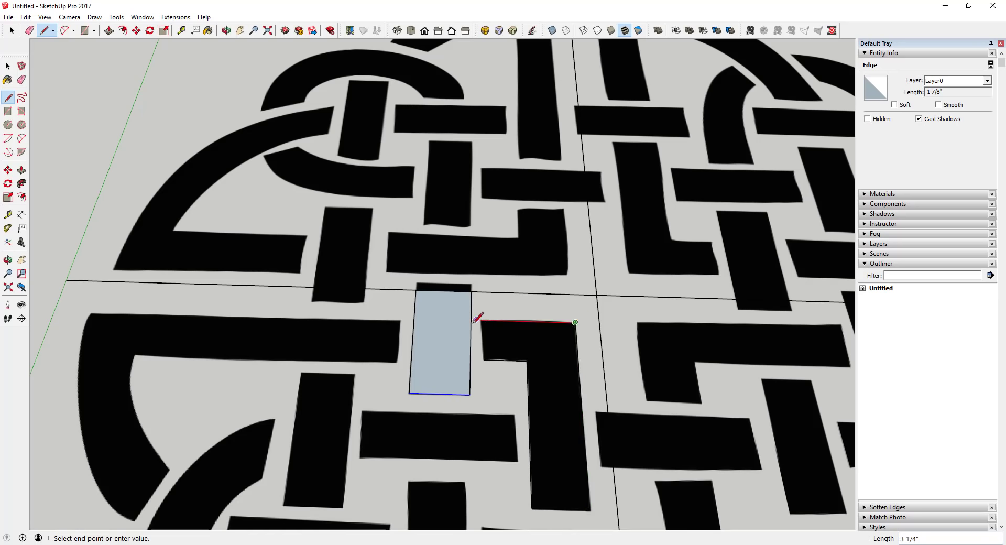
{"action": "scroll", "coordinate": [482, 321], "scroll_direction": "up", "scroll_amount": 2}
{"action": "left_click", "coordinate": [480, 318]}
{"action": "key", "text": "space"}
- Draw the top edge, right end and lower edge of the hooked band left of the rectangle, ending at its inner corner
{"action": "scroll", "coordinate": [551, 350], "scroll_direction": "down", "scroll_amount": 4}
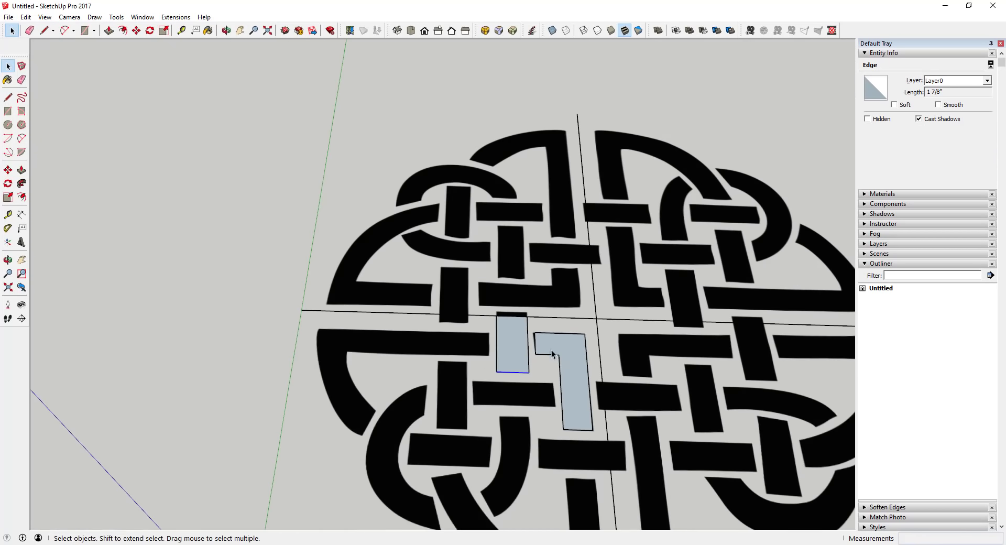
{"action": "key", "text": "l"}
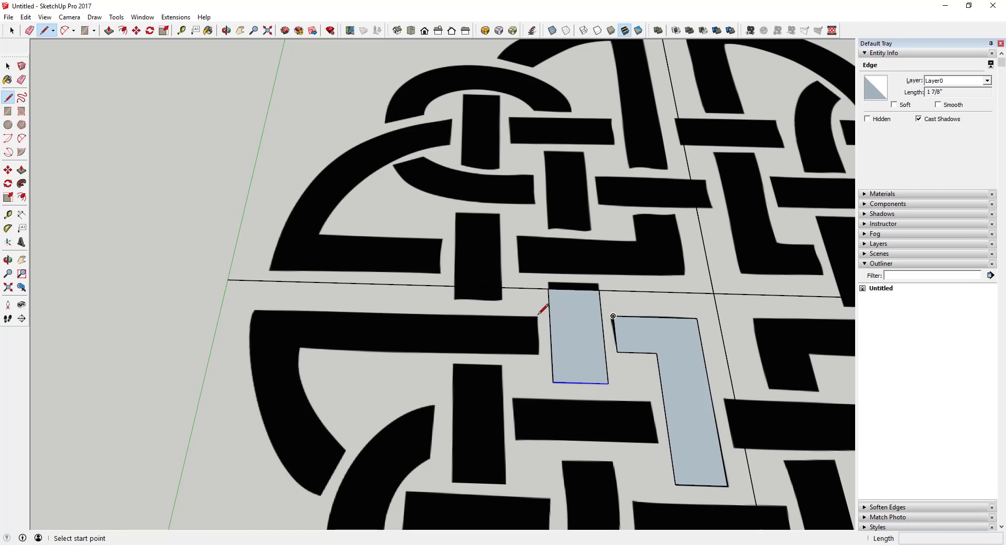
{"action": "left_click", "coordinate": [537, 315]}
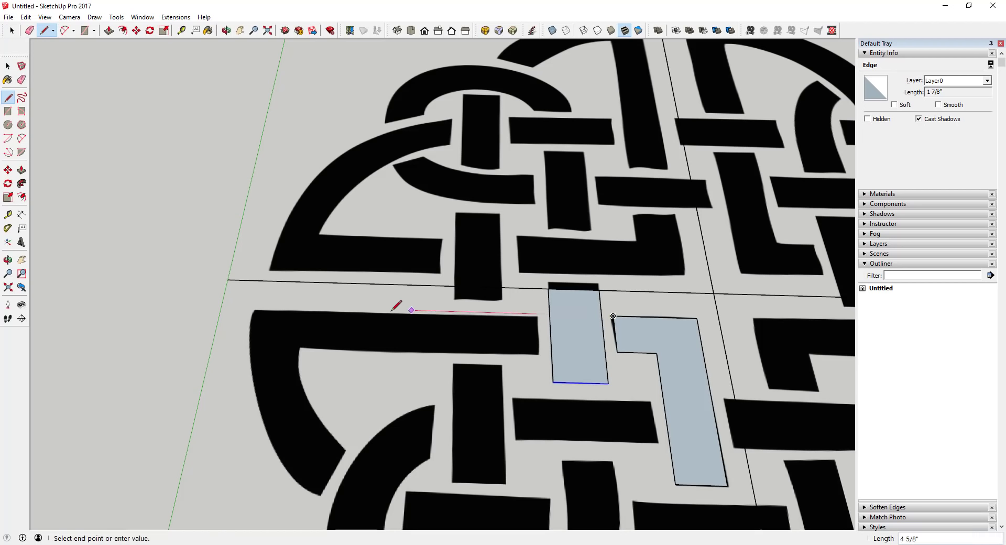
{"action": "left_click", "coordinate": [256, 305]}
{"action": "key", "text": "space"}
{"action": "key", "text": "l"}
{"action": "left_click", "coordinate": [536, 313]}
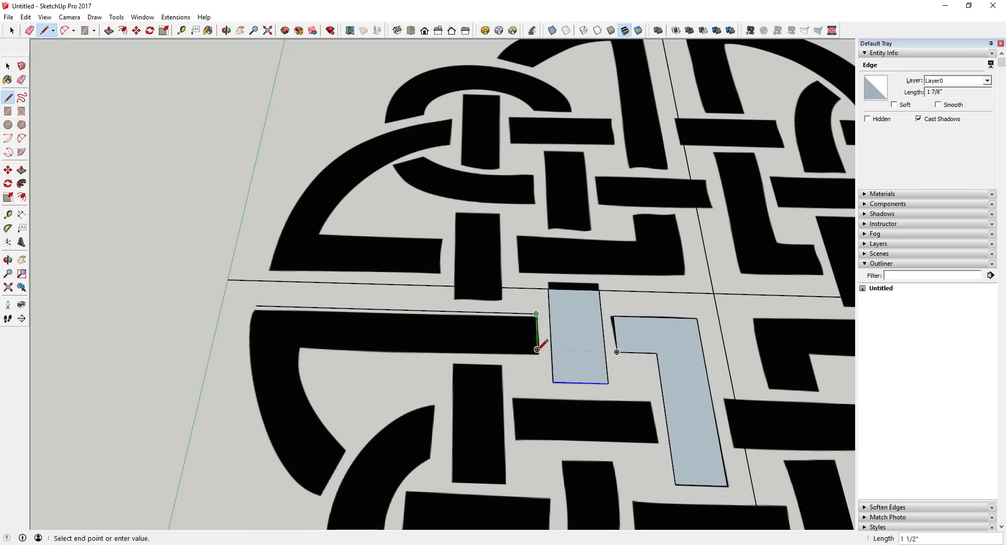
{"action": "left_click", "coordinate": [301, 342]}
{"action": "key", "text": "space"}
- Draw an arc along the hooked band's inner curve, from the inner corner to its tip, bulging about 9/16"
{"action": "key", "text": "a"}
{"action": "left_click", "coordinate": [302, 342]}
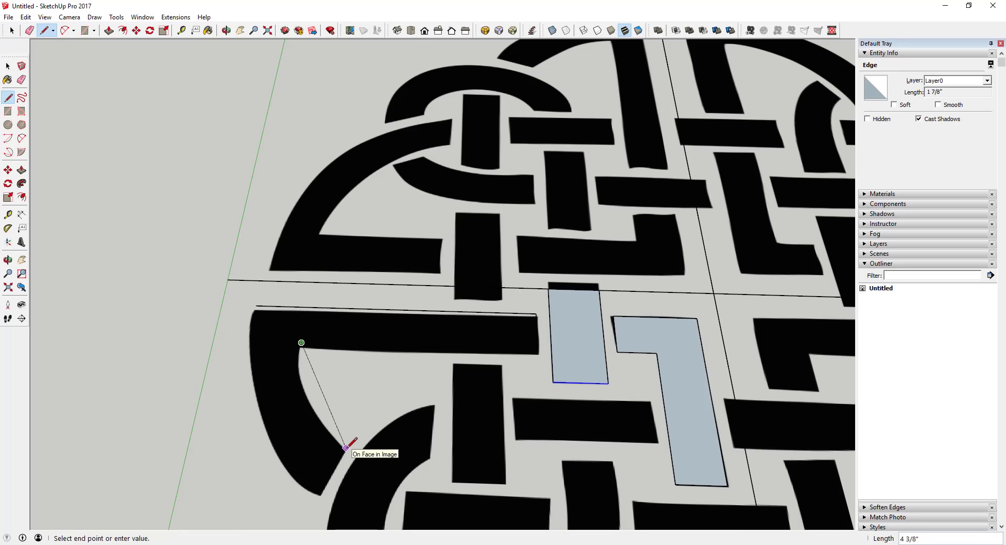
{"action": "left_click", "coordinate": [345, 449]}
{"action": "scroll", "coordinate": [306, 381], "scroll_direction": "up", "scroll_amount": 4}
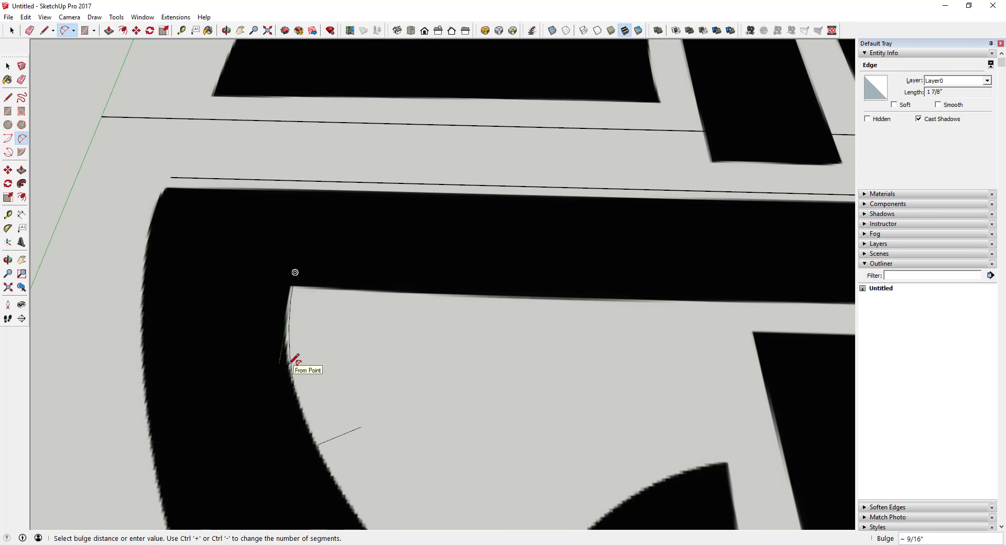
{"action": "left_click", "coordinate": [288, 362]}
{"action": "scroll", "coordinate": [297, 367], "scroll_direction": "down", "scroll_amount": 4}
- Draw the hooked band's outer arc, spanning about 7 3/4", and close its lower tip with a straight line
{"action": "key", "text": "space"}
{"action": "key", "text": "a"}
{"action": "left_click", "coordinate": [249, 296]}
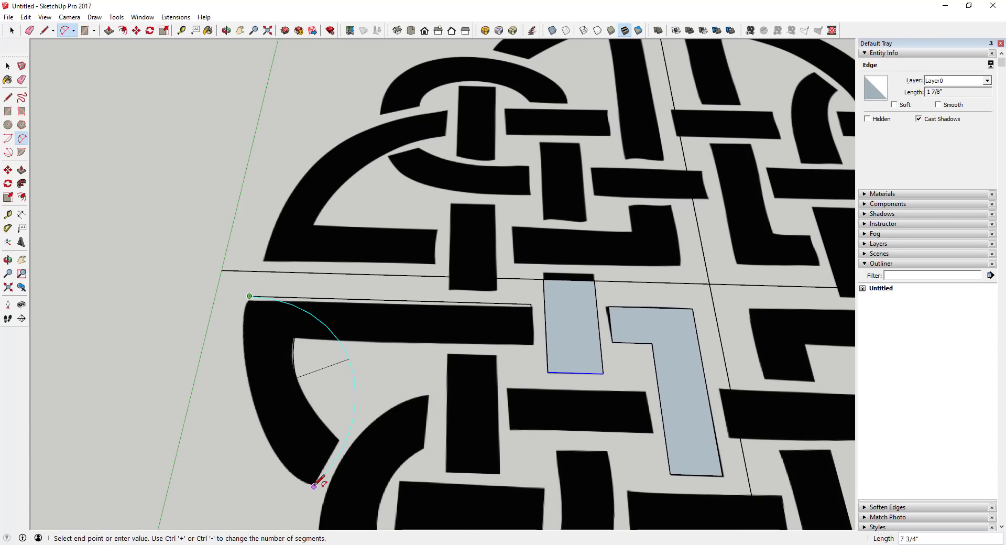
{"action": "left_click", "coordinate": [313, 485]}
{"action": "key", "text": "space"}
{"action": "key", "text": "l"}
{"action": "left_click", "coordinate": [313, 484]}
{"action": "left_click", "coordinate": [338, 440]}
{"action": "key", "text": "space"}
- Outline the vertical bar below the hooked band with axis-aligned lines, about 4 1/4" by 1 5/8"
{"action": "scroll", "coordinate": [354, 432], "scroll_direction": "down", "scroll_amount": 5}
{"action": "scroll", "coordinate": [354, 432], "scroll_direction": "up", "scroll_amount": 5}
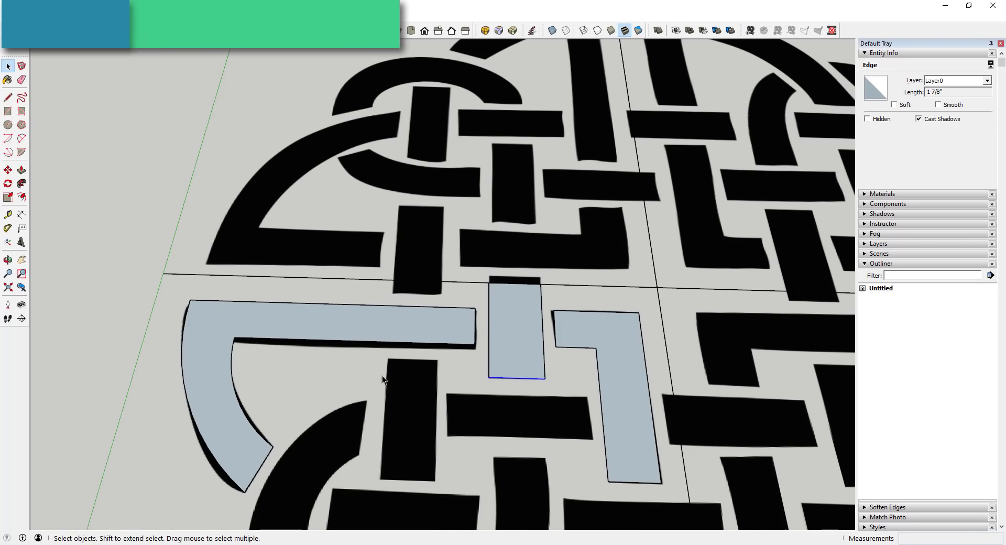
{"action": "key", "text": "l"}
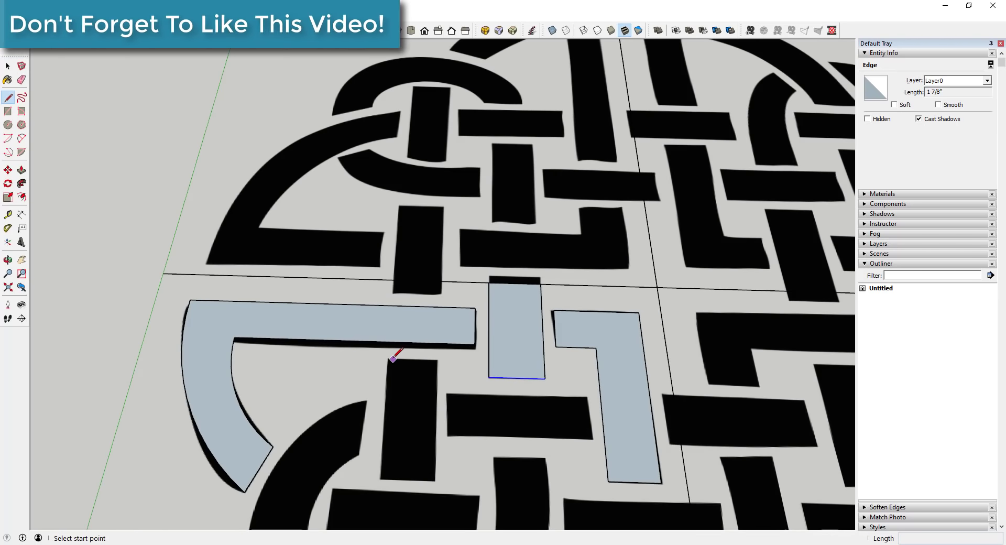
{"action": "left_click", "coordinate": [438, 360]}
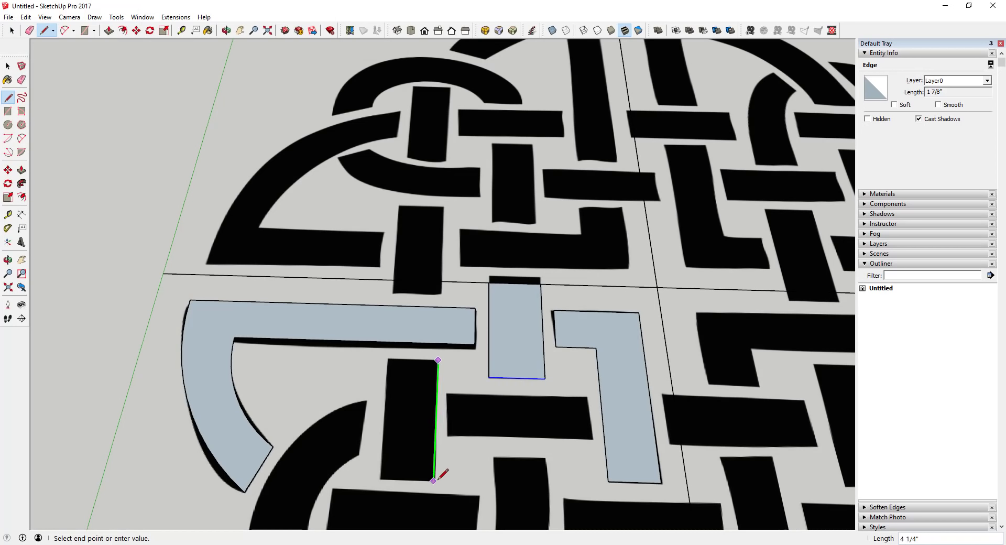
{"action": "left_click", "coordinate": [434, 480]}
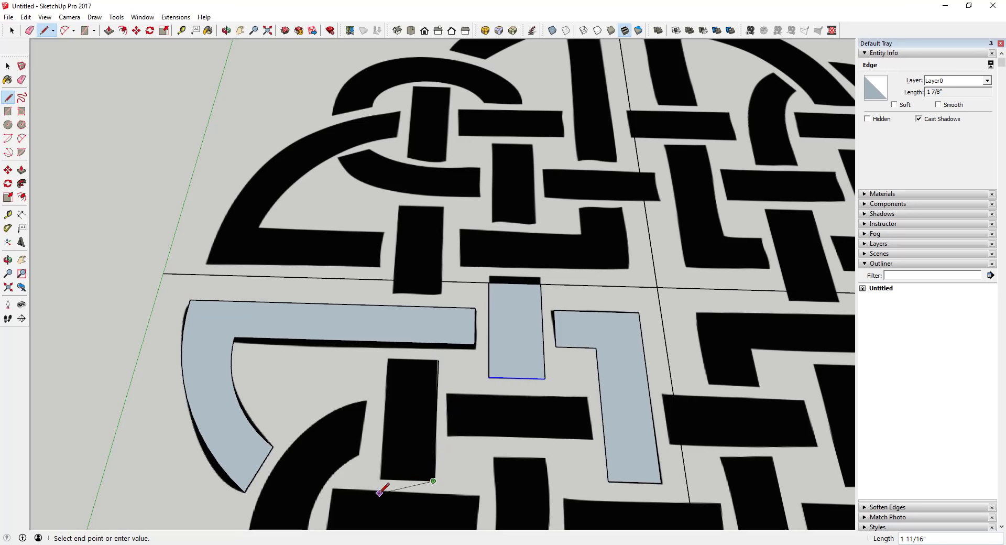
{"action": "key", "text": "Right"}
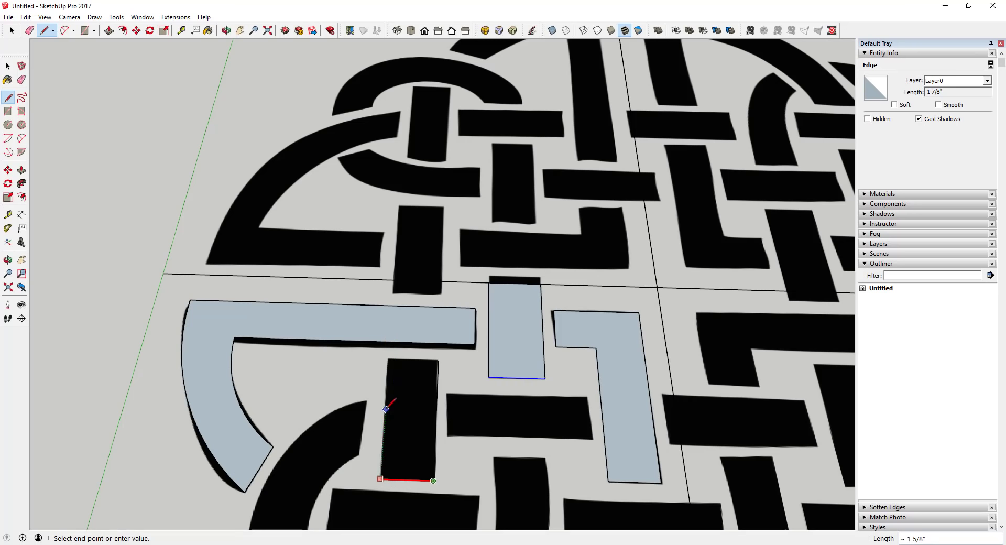
{"action": "left_click", "coordinate": [381, 478]}
{"action": "key", "text": "space"}
- Draw rectangles over the horizontal bar between the vertical bar and L-shaped band, about 4 5/8" by 1 5/16", and the bar crossing the vertical centre line
{"action": "key", "text": "r"}
{"action": "left_click", "coordinate": [438, 388]}
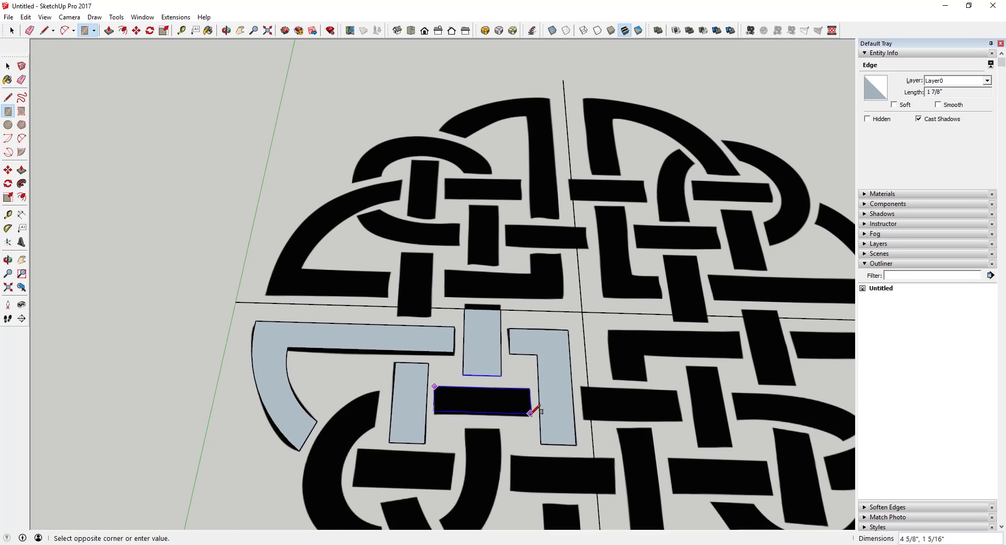
{"action": "left_click", "coordinate": [532, 414]}
{"action": "key", "text": "space"}
{"action": "key", "text": "r"}
{"action": "left_click", "coordinate": [485, 403]}
{"action": "left_click", "coordinate": [603, 445]}
{"action": "key", "text": "space"}
{"action": "scroll", "coordinate": [507, 360], "scroll_direction": "up", "scroll_amount": 2}
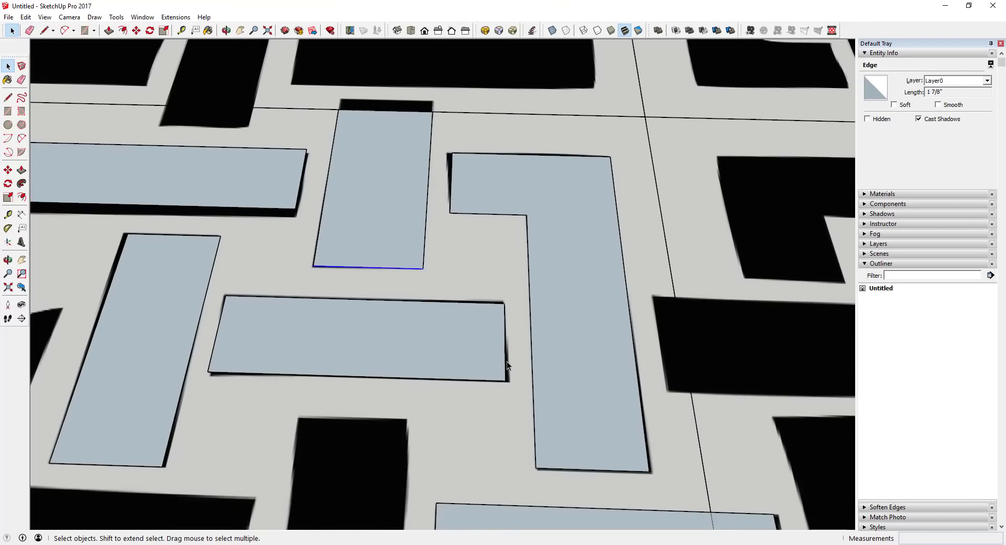
{"action": "scroll", "coordinate": [529, 424], "scroll_direction": "down", "scroll_amount": 5}
{"action": "scroll", "coordinate": [516, 329], "scroll_direction": "up", "scroll_amount": 3}
- Draw the inner straight edge of the large curved band at the quarter's lower end, plus its inner arc bulging about 1"
{"action": "key", "text": "l"}
{"action": "key", "text": "space"}
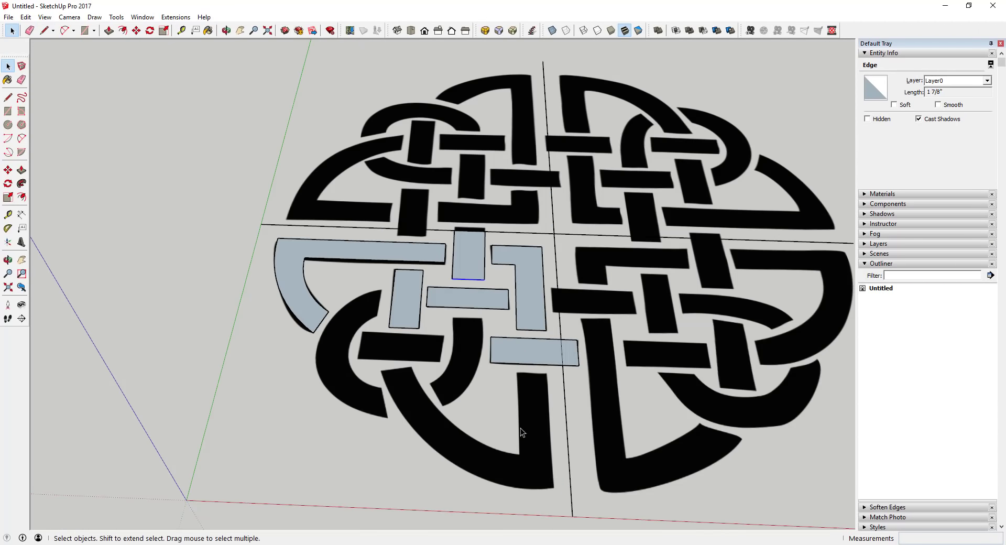
{"action": "key", "text": "l"}
{"action": "scroll", "coordinate": [581, 349], "scroll_direction": "up", "scroll_amount": 6}
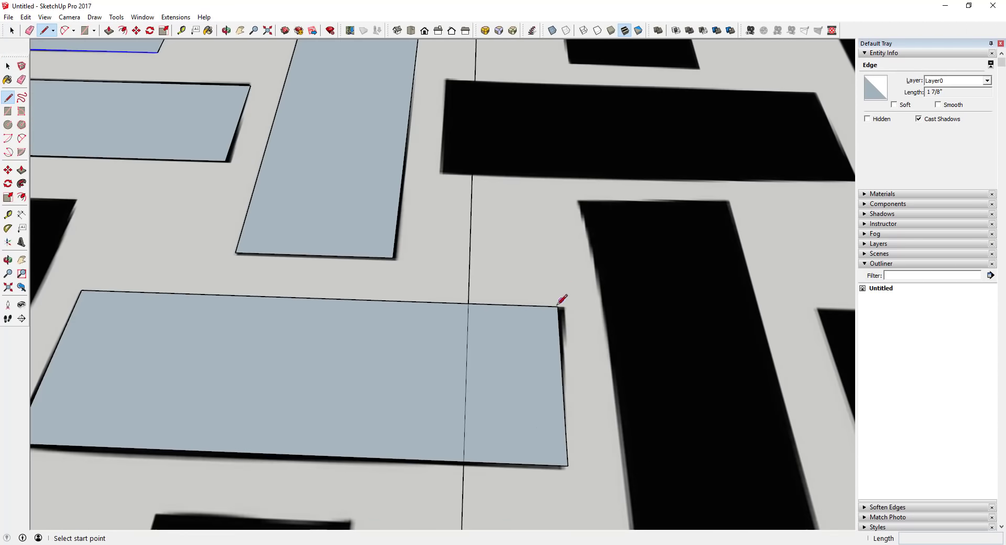
{"action": "scroll", "coordinate": [646, 325], "scroll_direction": "down", "scroll_amount": 6}
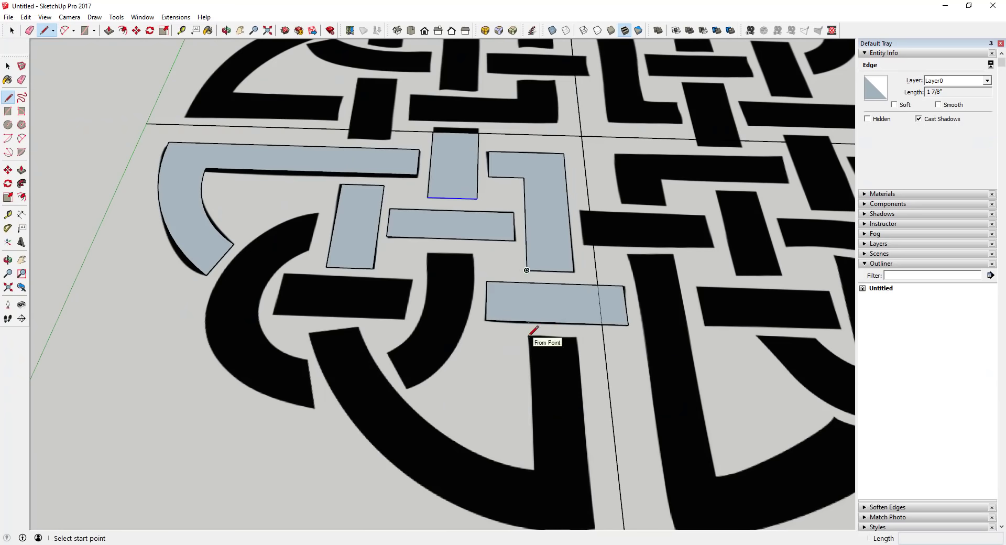
{"action": "left_click", "coordinate": [530, 336]}
{"action": "key", "text": "a"}
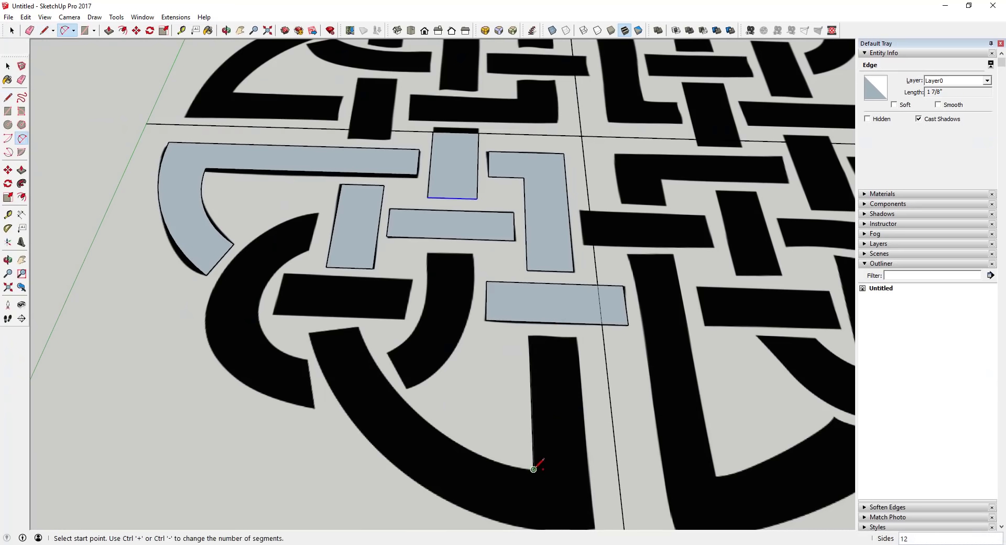
{"action": "left_click", "coordinate": [533, 469]}
{"action": "left_click", "coordinate": [359, 326]}
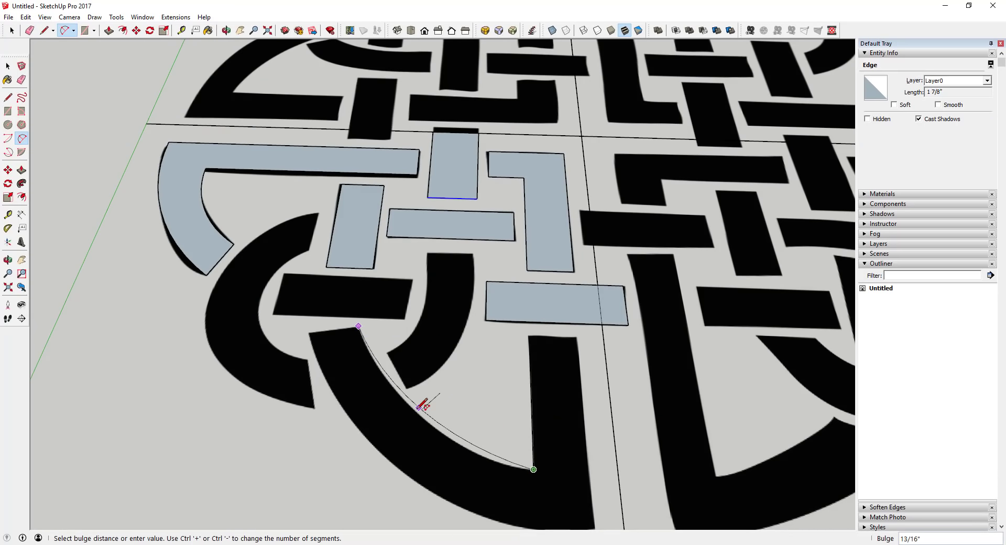
{"action": "left_click", "coordinate": [413, 411]}
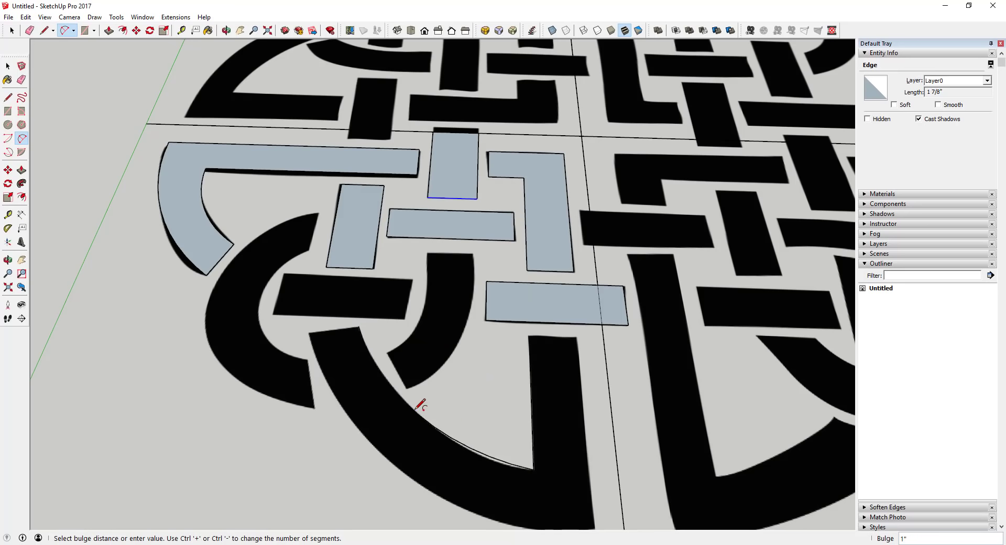
- Close the large curved band with its top edge, outer straight side, outer arc and far end
{"action": "key", "text": "l"}
{"action": "left_click", "coordinate": [529, 335]}
{"action": "left_click", "coordinate": [577, 337]}
{"action": "scroll", "coordinate": [579, 337], "scroll_direction": "down", "scroll_amount": 1}
{"action": "left_click", "coordinate": [593, 432]}
{"action": "key", "text": "a"}
{"action": "left_click", "coordinate": [592, 432]}
{"action": "left_click", "coordinate": [420, 382]}
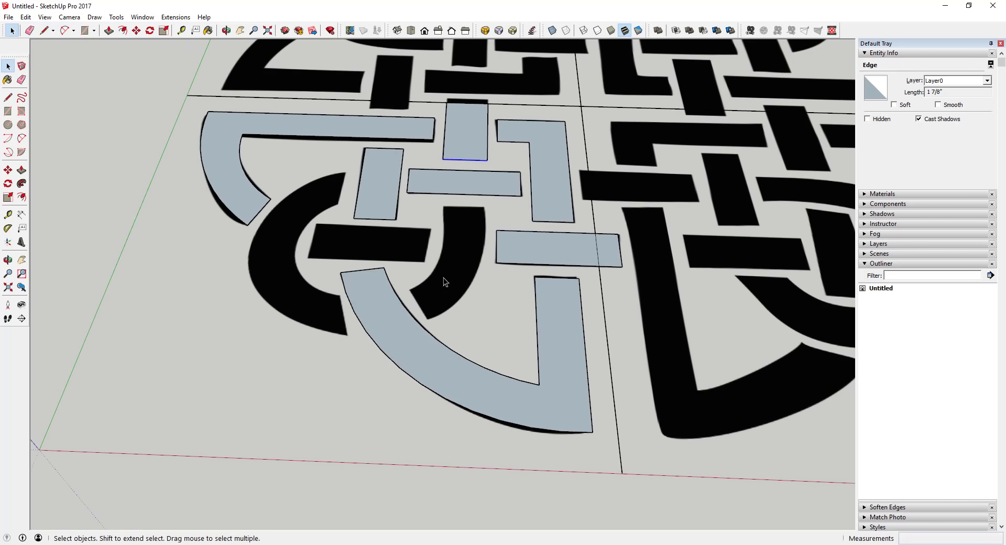
- Draw the short curved band's inner arc and a short straight edge running down from its upper outer corner
{"action": "key", "text": "a"}
{"action": "left_click", "coordinate": [410, 290]}
{"action": "scroll", "coordinate": [441, 234], "scroll_direction": "up", "scroll_amount": 2}
{"action": "left_click", "coordinate": [445, 221]}
{"action": "key", "text": "l"}
{"action": "scroll", "coordinate": [451, 187], "scroll_direction": "up", "scroll_amount": 4}
{"action": "left_click", "coordinate": [612, 188]}
{"action": "left_click", "coordinate": [626, 263]}
{"action": "key", "text": "space"}
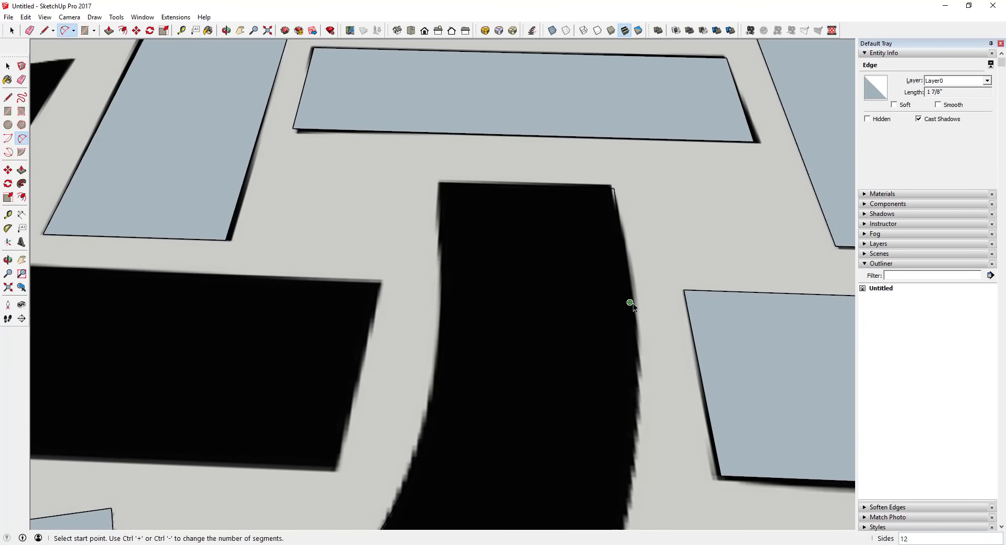
- Draw the short curved band's outer arc from the straight edge down to its lower tip
{"action": "scroll", "coordinate": [675, 192], "scroll_direction": "down", "scroll_amount": 3}
{"action": "key", "text": "a"}
{"action": "left_click", "coordinate": [658, 236]}
{"action": "left_click", "coordinate": [573, 419]}
{"action": "left_click", "coordinate": [640, 374]}
- Trace the C-shaped band and the horizontal bar it wraps around as closed faces
{"action": "key", "text": "l"}
{"action": "left_click", "coordinate": [421, 245]}
{"action": "left_click", "coordinate": [490, 108]}
{"action": "left_click", "coordinate": [554, 418]}
{"action": "key", "text": "l"}
{"action": "left_click", "coordinate": [553, 418]}
{"action": "key", "text": "space"}
- Extend the vertical bar about 5/16" past the horizontal centre line to its full traced length
{"action": "scroll", "coordinate": [492, 157], "scroll_direction": "down", "scroll_amount": 4}
{"action": "middle_click_drag", "start_coordinate": [533, 188], "coordinate": [461, 302], "text": "shift"}
{"action": "scroll", "coordinate": [438, 309], "scroll_direction": "down", "scroll_amount": 3}
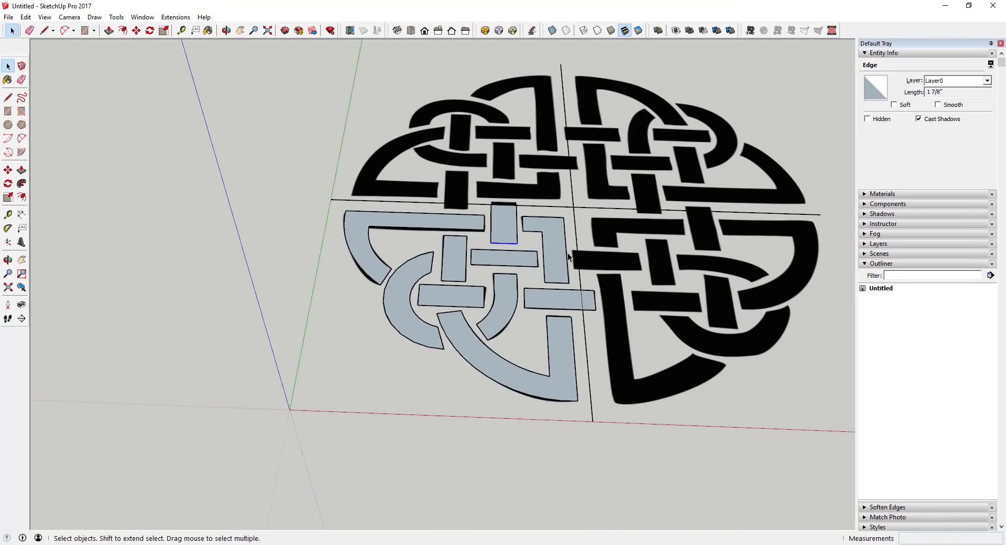
{"action": "scroll", "coordinate": [490, 181], "scroll_direction": "up", "scroll_amount": 8}
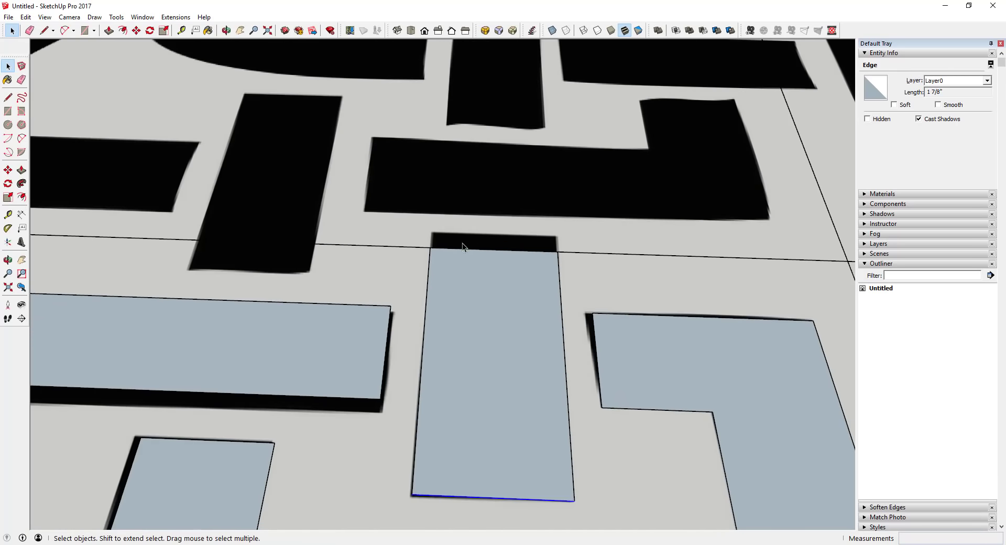
{"action": "key", "text": "l"}
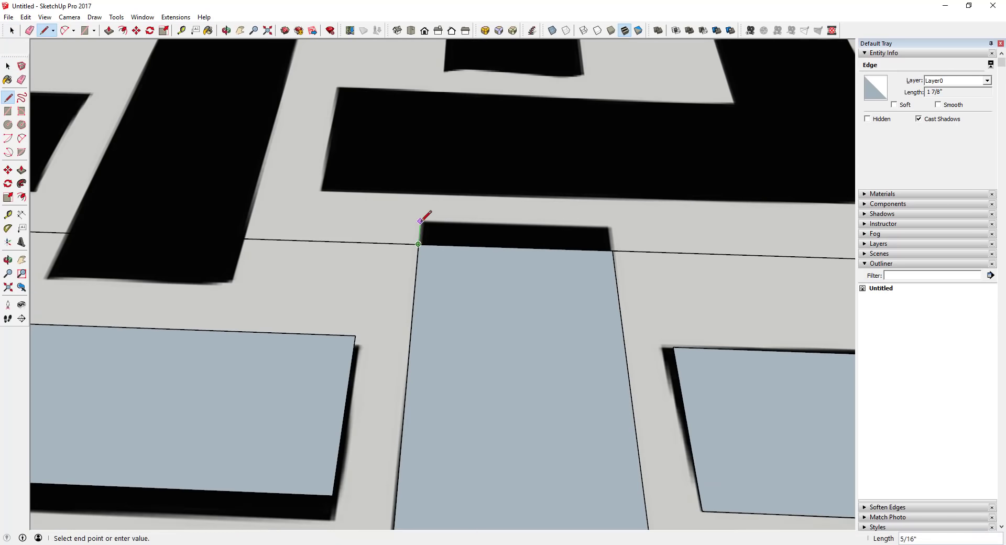
{"action": "left_click", "coordinate": [420, 221]}
{"action": "left_click", "coordinate": [612, 250]}
{"action": "left_click", "coordinate": [612, 250]}
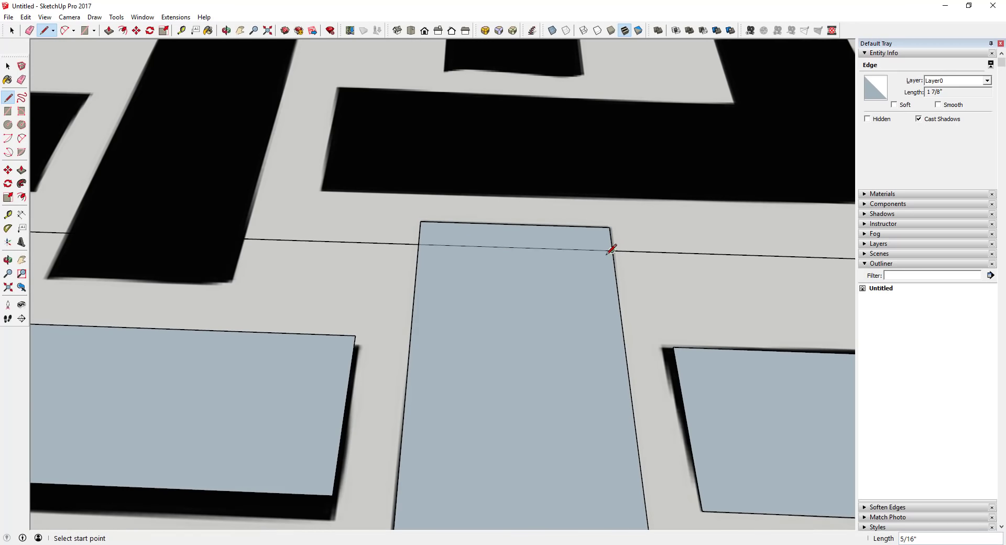
- Erase the centre-line segments that cut across the two traced bars
{"action": "key", "text": "e"}
{"action": "scroll", "coordinate": [437, 217], "scroll_direction": "down", "scroll_amount": 5}
{"action": "scroll", "coordinate": [435, 219], "scroll_direction": "down", "scroll_amount": 5}
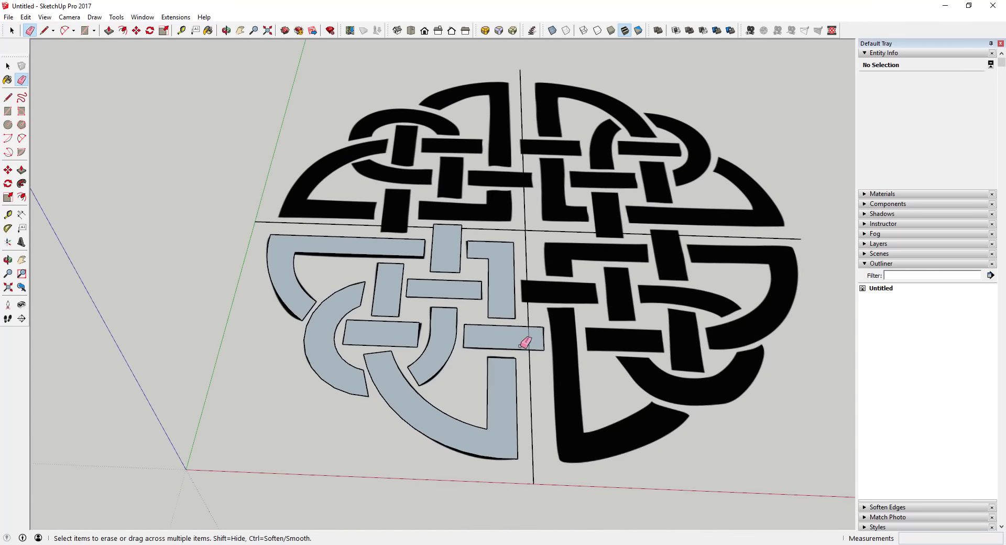
{"action": "scroll", "coordinate": [525, 290], "scroll_direction": "down", "scroll_amount": 3}
{"action": "key", "text": "space"}
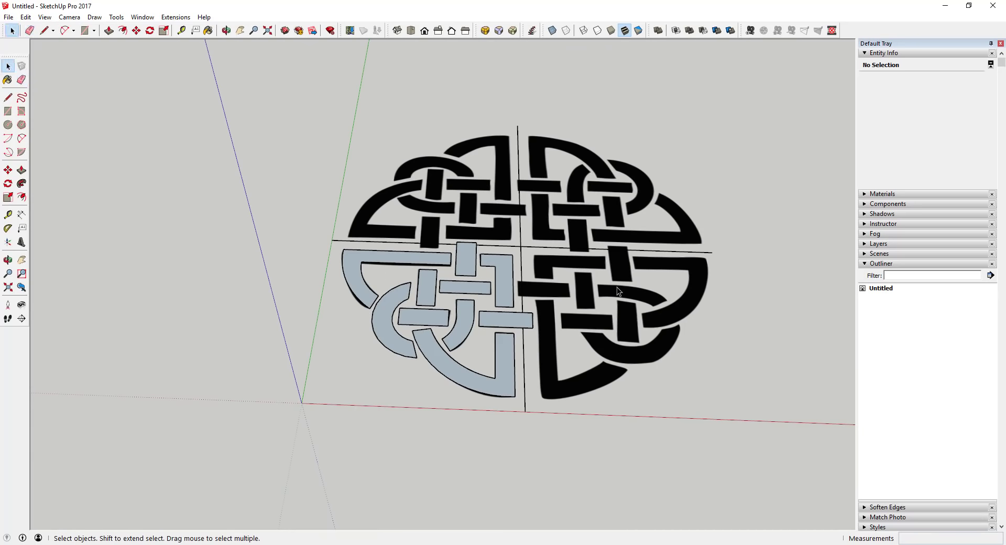
- Select all traced faces of the quarter with their edges and make them a component named "Pattern Quarter"
{"action": "scroll", "coordinate": [557, 278], "scroll_direction": "down", "scroll_amount": 2}
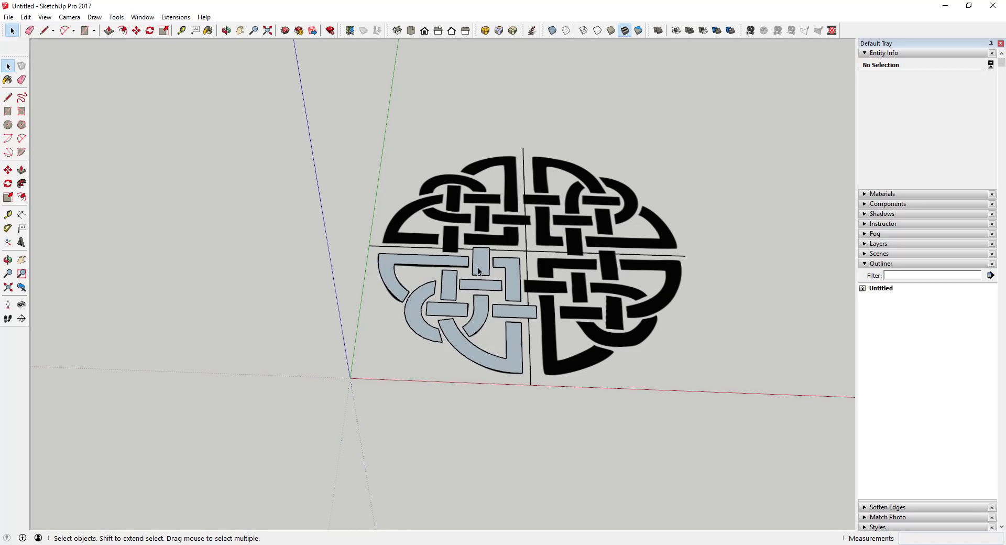
{"action": "double_click", "coordinate": [388, 268]}
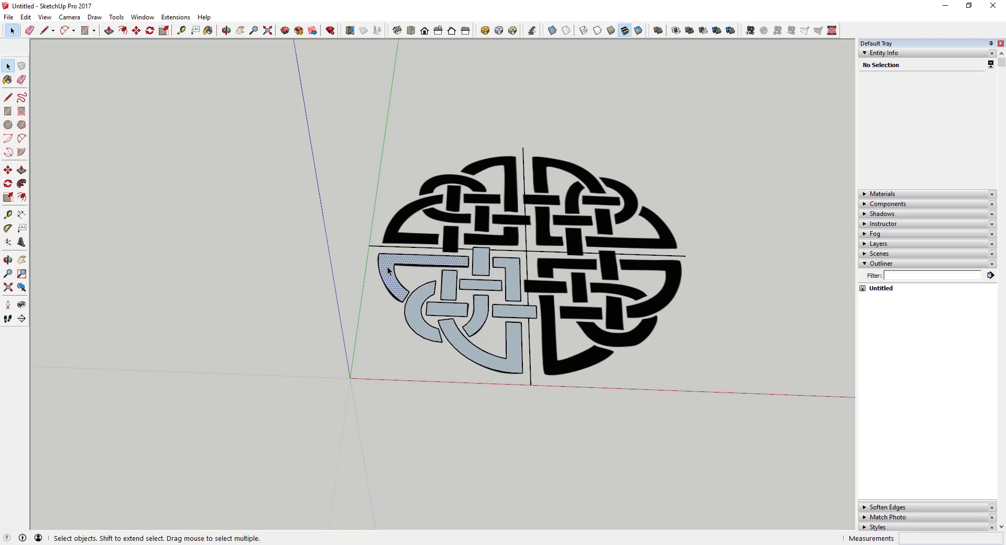
{"action": "double_click", "coordinate": [421, 298], "text": "shift"}
{"action": "double_click", "coordinate": [448, 289], "text": "shift"}
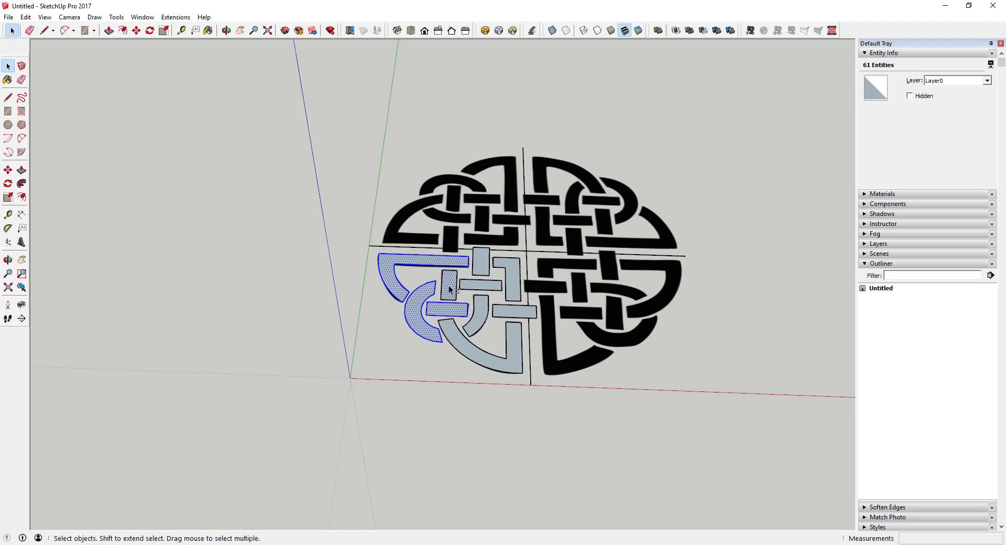
{"action": "double_click", "coordinate": [469, 344], "text": "shift"}
{"action": "double_click", "coordinate": [461, 346], "text": "shift"}
{"action": "double_click", "coordinate": [477, 344], "text": "shift"}
{"action": "scroll", "coordinate": [487, 337], "scroll_direction": "down", "scroll_amount": 1}
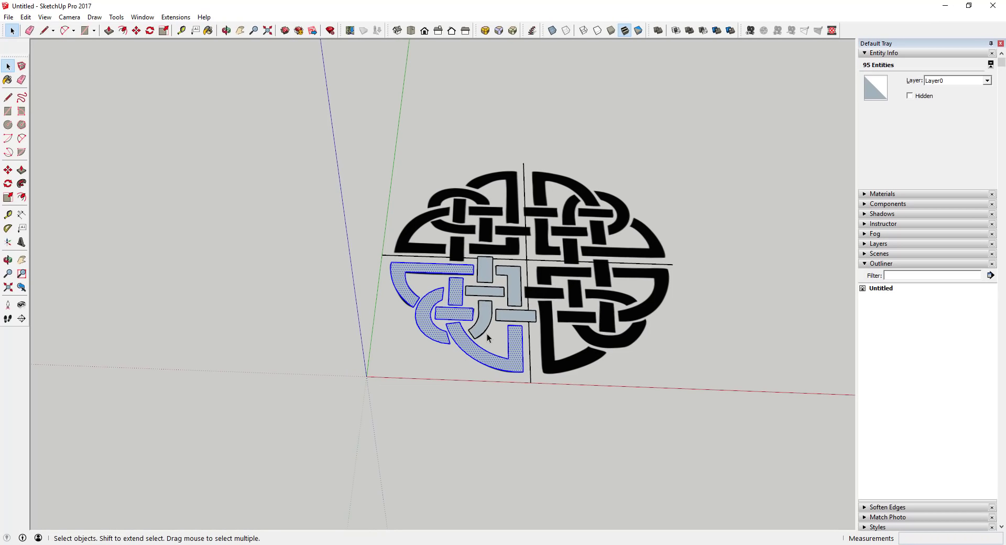
{"action": "double_click", "coordinate": [512, 318], "text": "shift"}
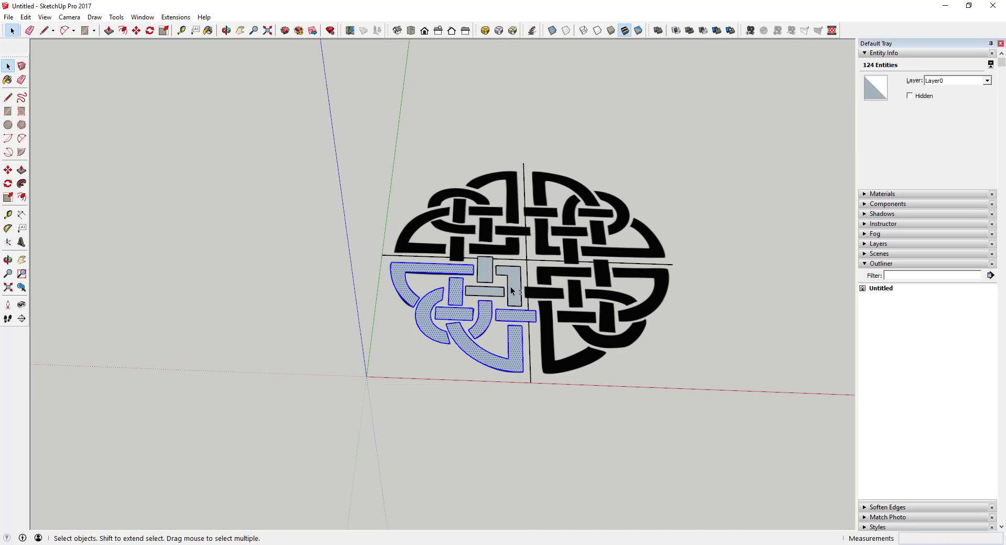
{"action": "double_click", "coordinate": [511, 290], "text": "shift"}
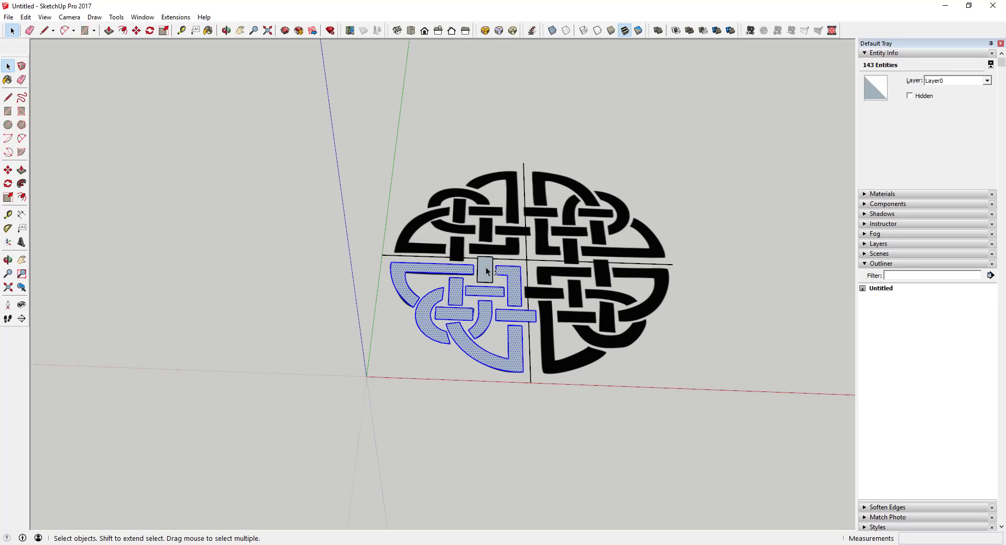
{"action": "scroll", "coordinate": [495, 275], "scroll_direction": "up", "scroll_amount": 2}
{"action": "right_click", "coordinate": [523, 292]}
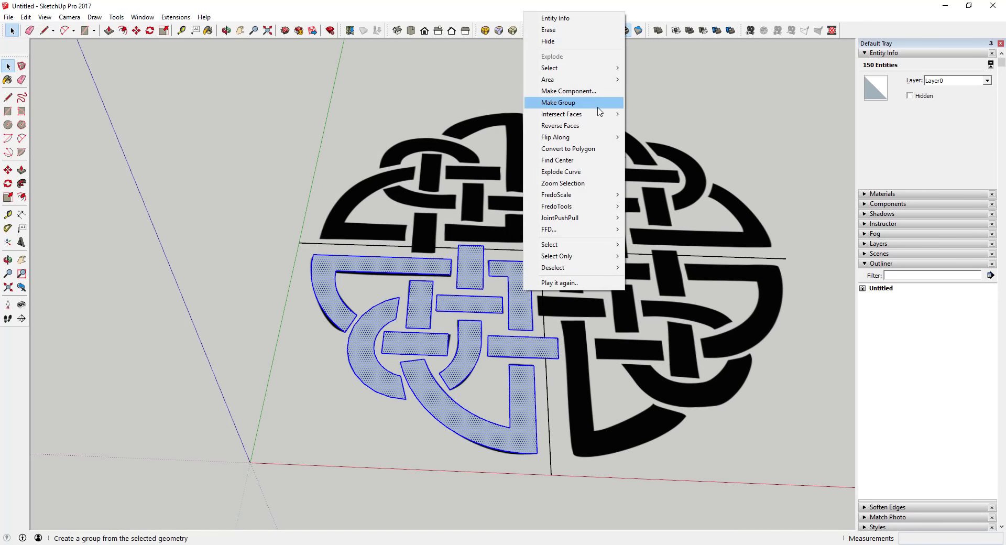
{"action": "left_click", "coordinate": [588, 92]}
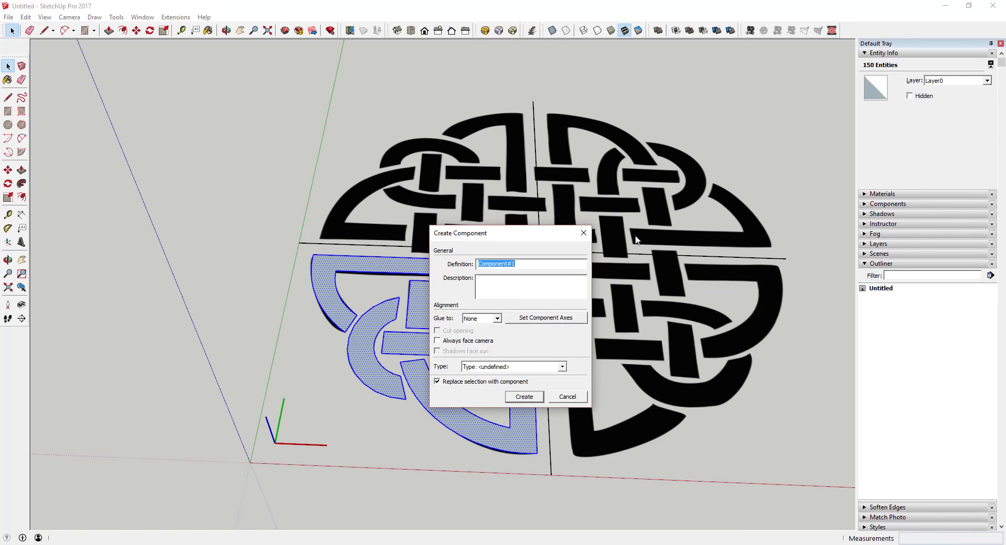
{"action": "type", "text": "Pattern Quarter"}
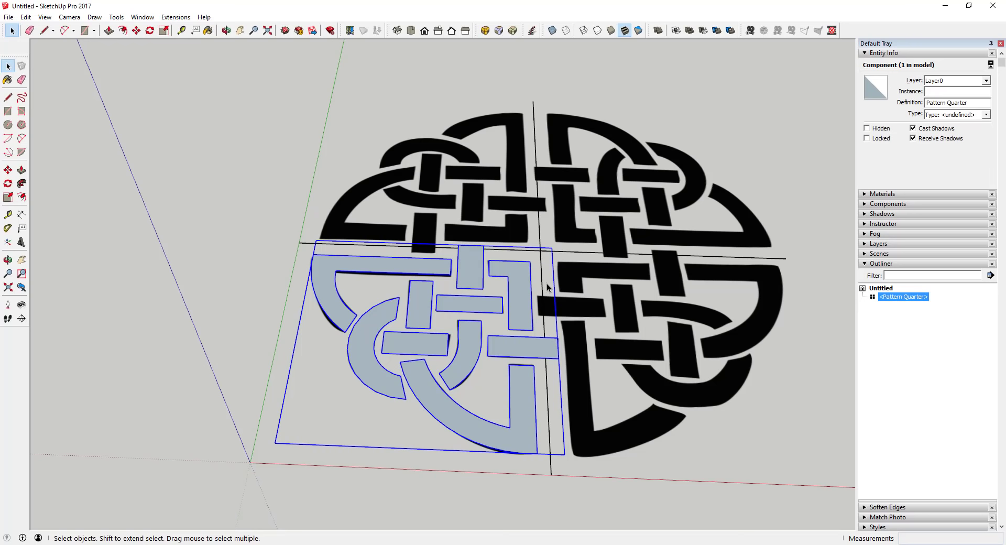
{"action": "key", "text": "q"}
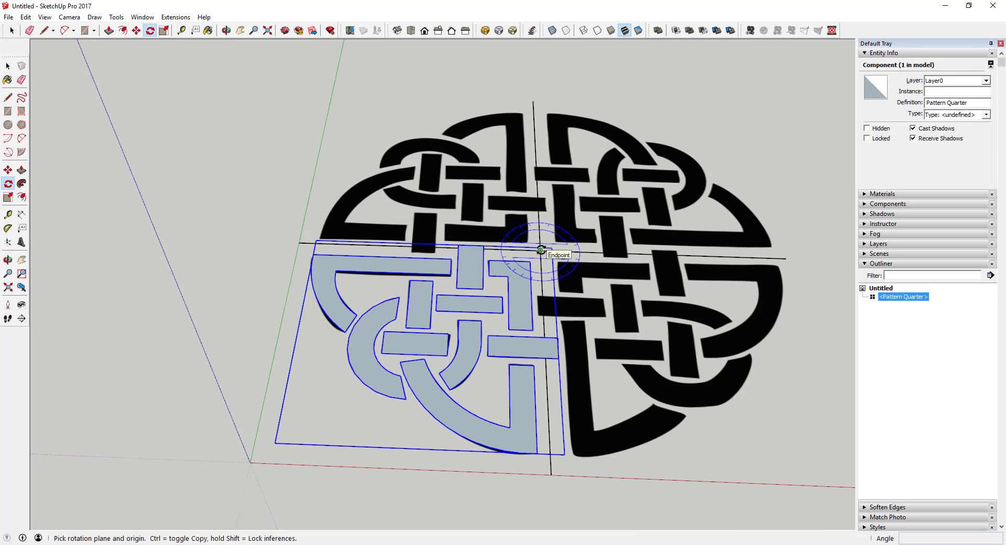
{"action": "key", "text": "space"}
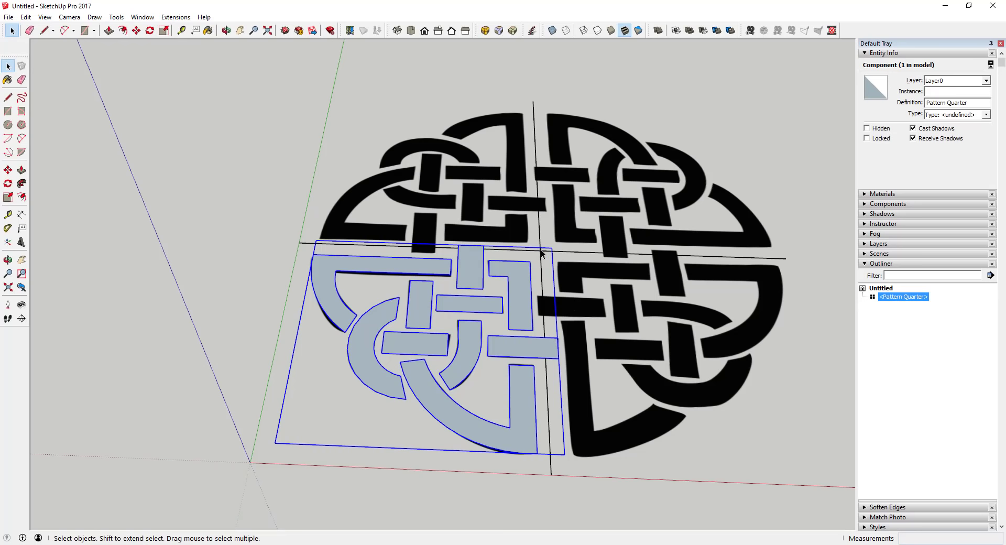
{"action": "scroll", "coordinate": [543, 256], "scroll_direction": "down", "scroll_amount": 2}
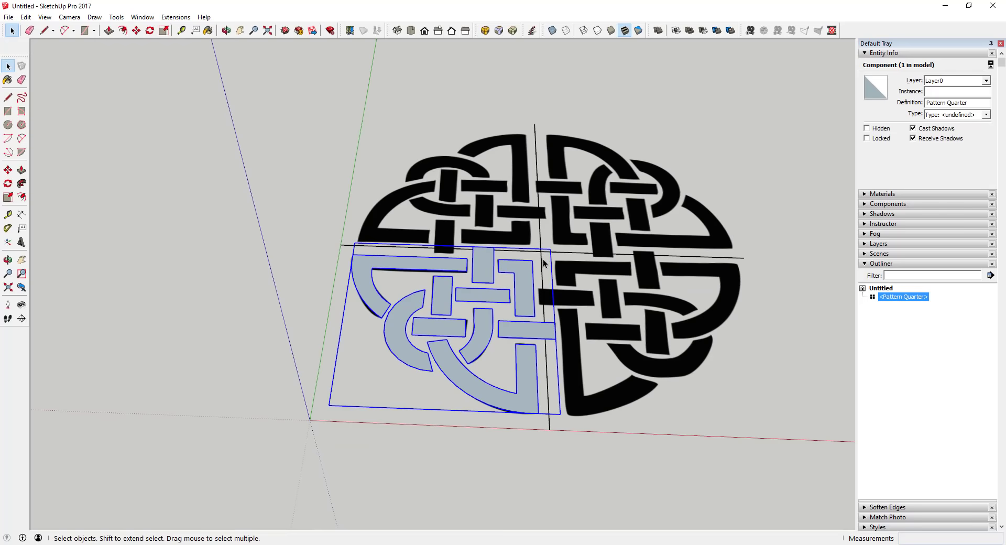
{"action": "scroll", "coordinate": [533, 292], "scroll_direction": "up", "scroll_amount": 5}
{"action": "scroll", "coordinate": [555, 260], "scroll_direction": "down", "scroll_amount": 3}
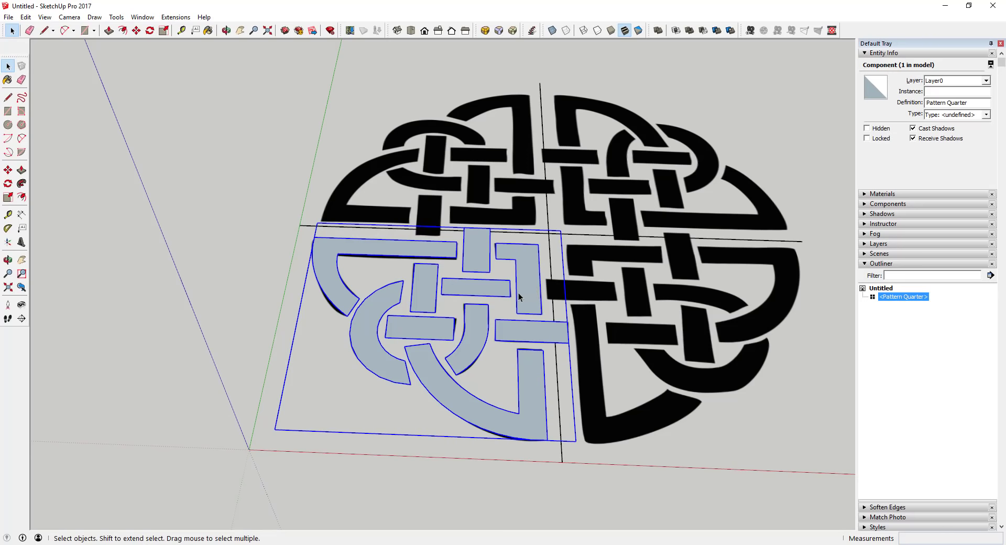
{"action": "scroll", "coordinate": [512, 311], "scroll_direction": "down", "scroll_amount": 1}
{"action": "scroll", "coordinate": [510, 309], "scroll_direction": "up", "scroll_amount": 2}
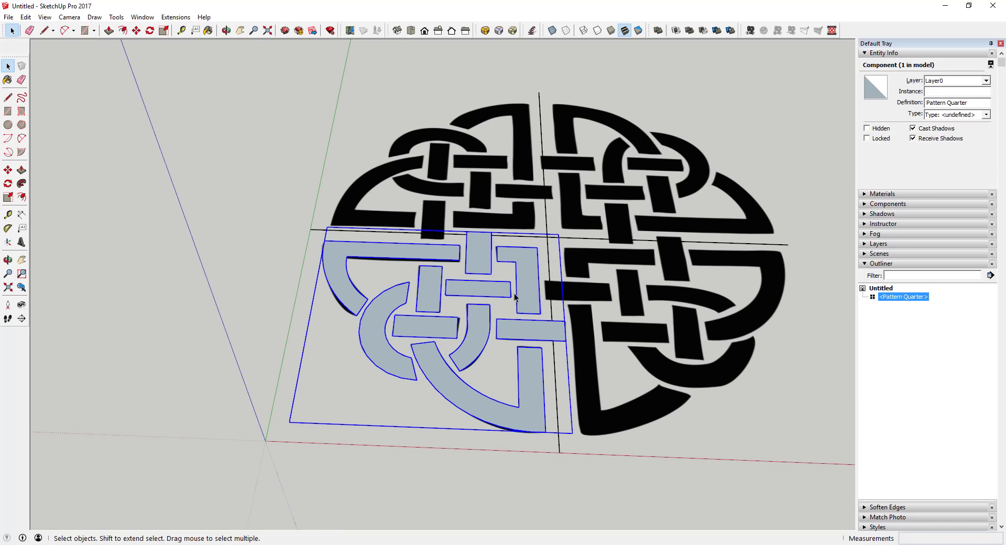
{"action": "scroll", "coordinate": [534, 320], "scroll_direction": "down", "scroll_amount": 1}
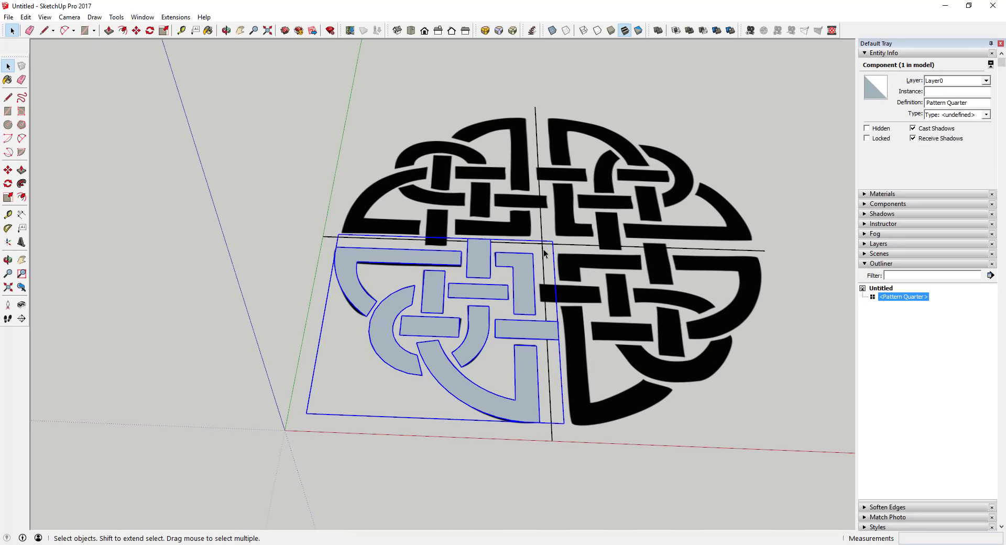
{"action": "key", "text": "q"}
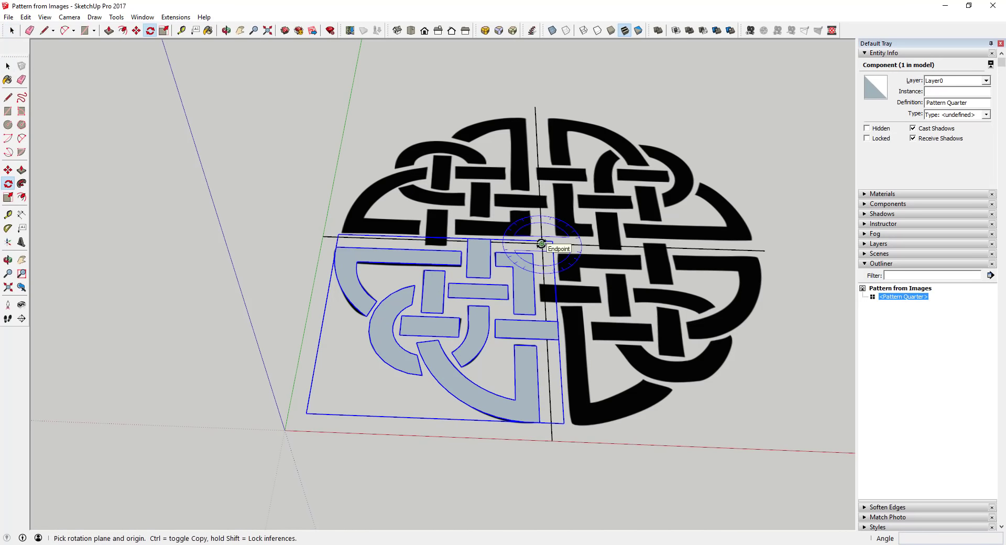
{"action": "key", "text": "space"}
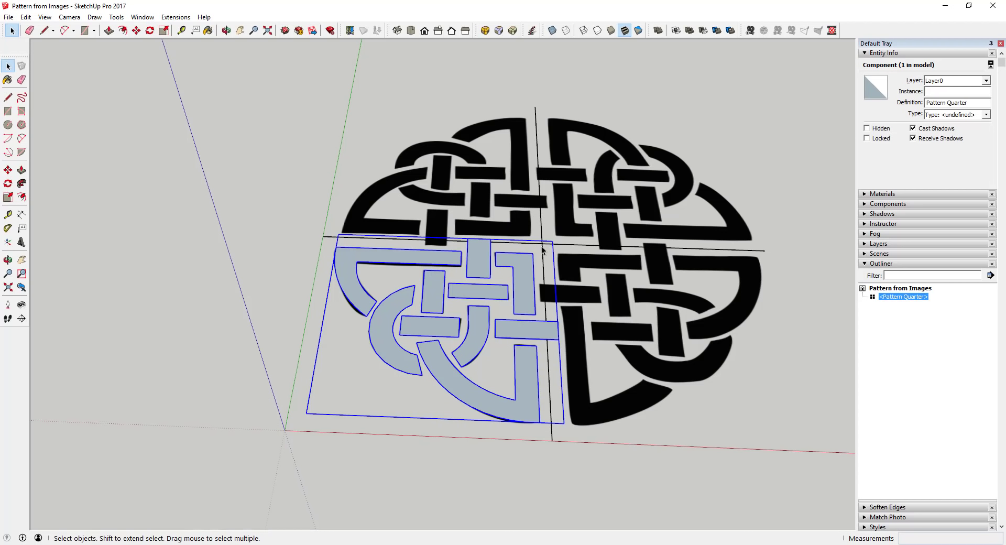
{"action": "key", "text": "q"}
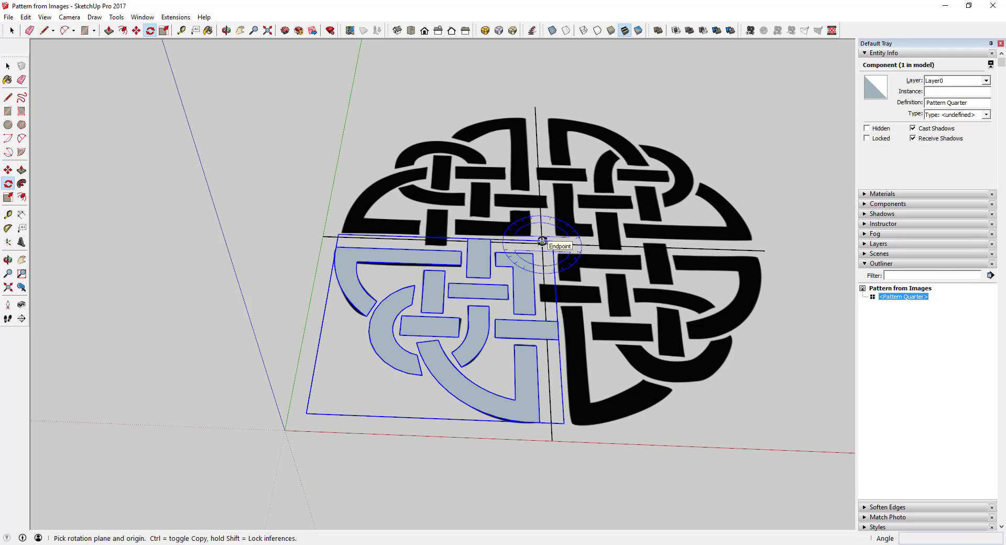
{"action": "left_click", "coordinate": [542, 242]}
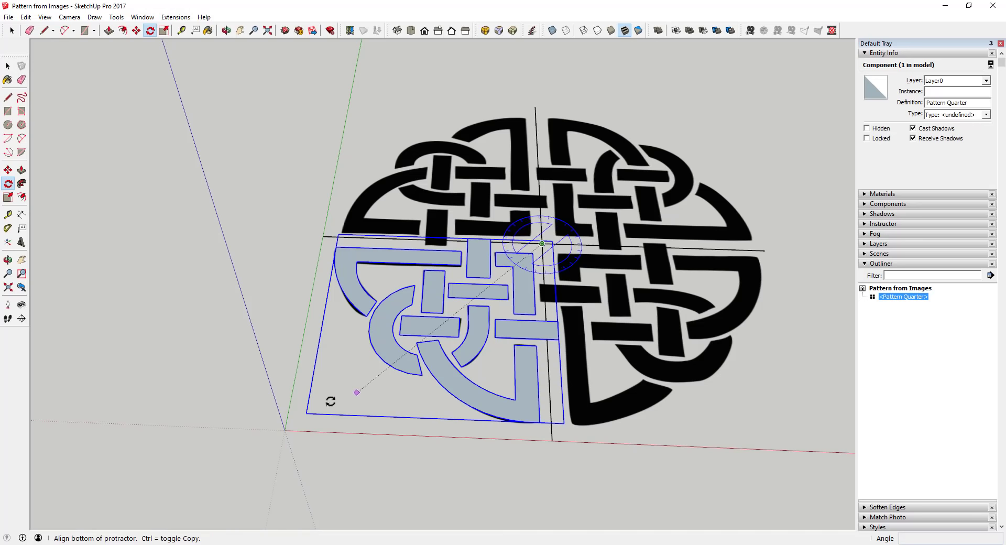
{"action": "left_click", "coordinate": [306, 413]}
{"action": "key", "text": "space"}
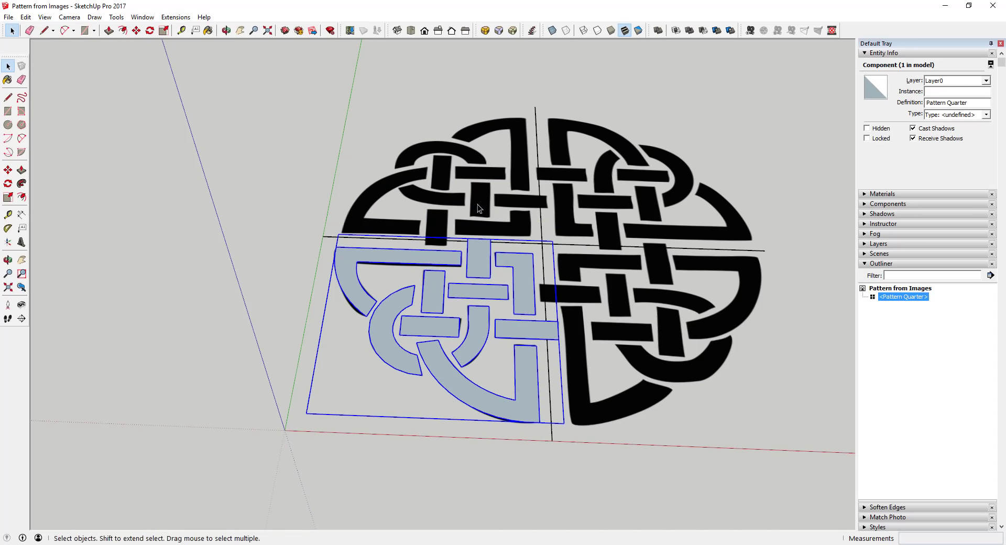
{"action": "key", "text": "q"}
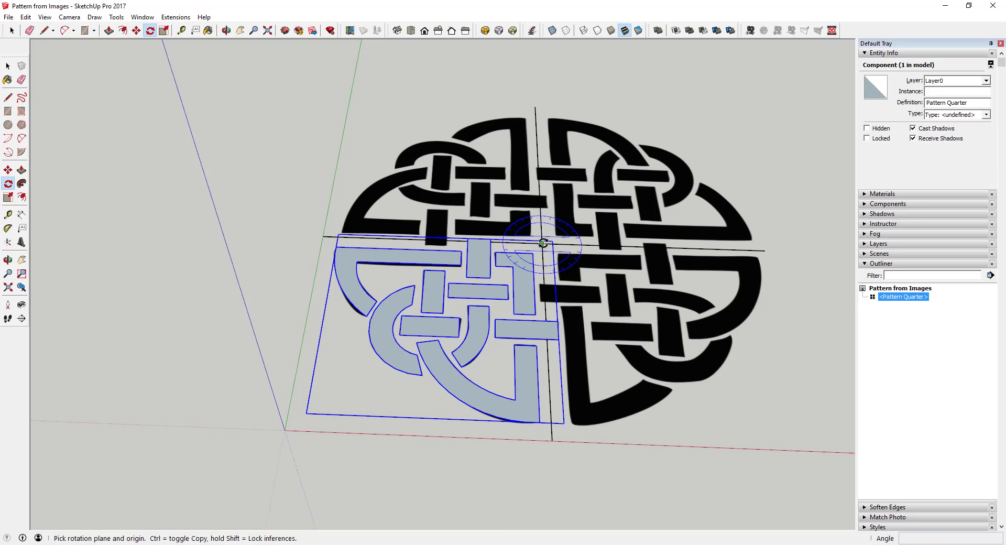
{"action": "left_click", "coordinate": [542, 243]}
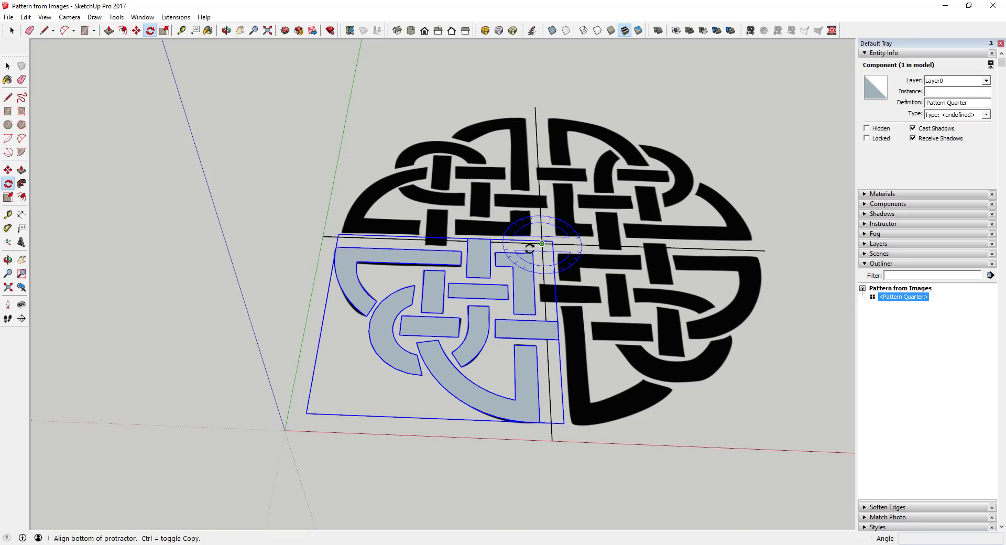
{"action": "left_click", "coordinate": [306, 414]}
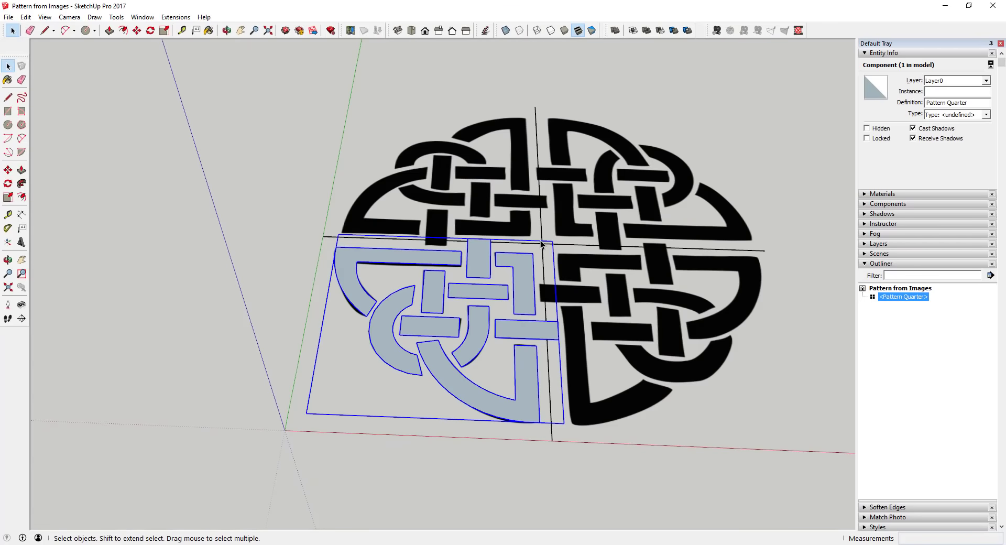
- Rotate-copy the Pattern Quarter component 90° about the image's centre point and multiply the copy by 3 to fill all four quarters
{"action": "key", "text": "q"}
{"action": "left_click", "coordinate": [542, 242]}
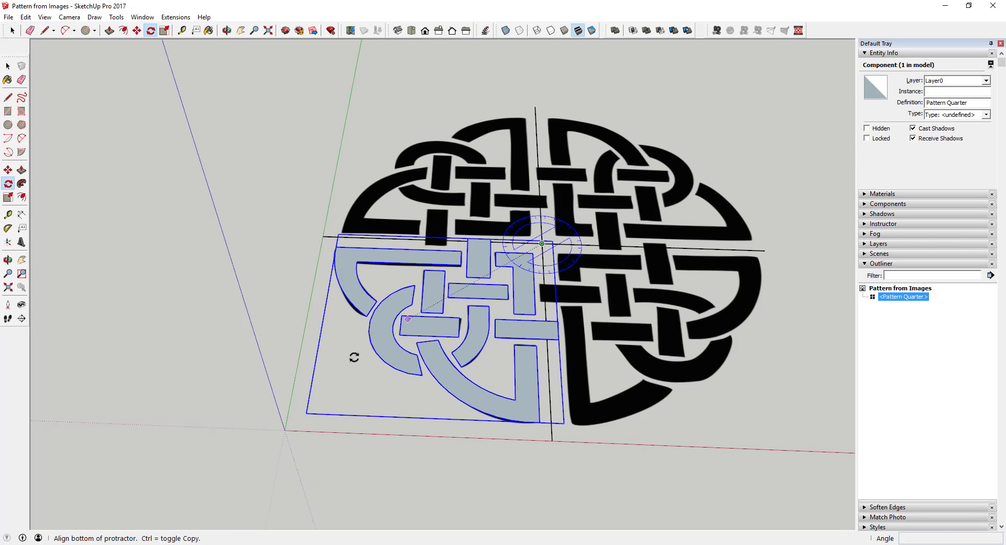
{"action": "left_click", "coordinate": [306, 412]}
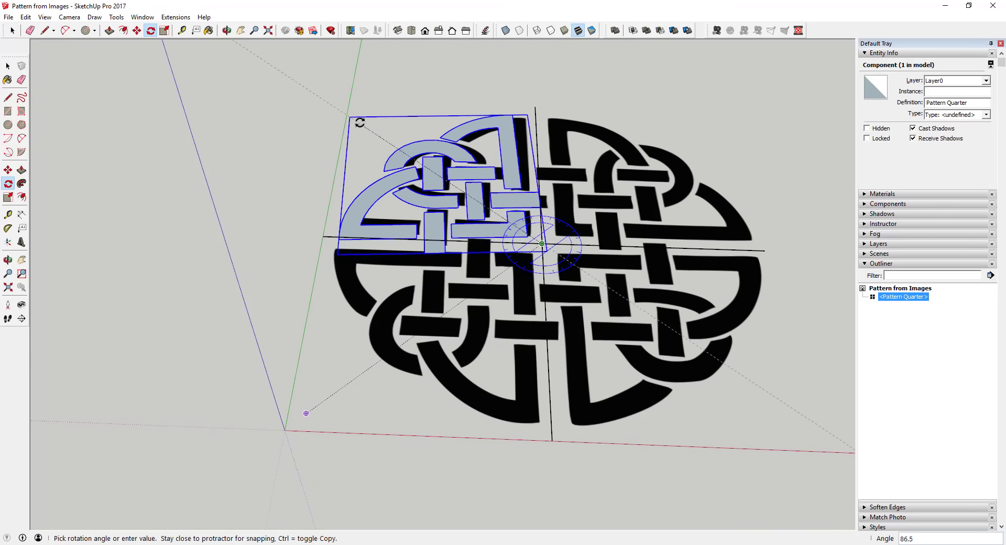
{"action": "key", "text": "ctrl"}
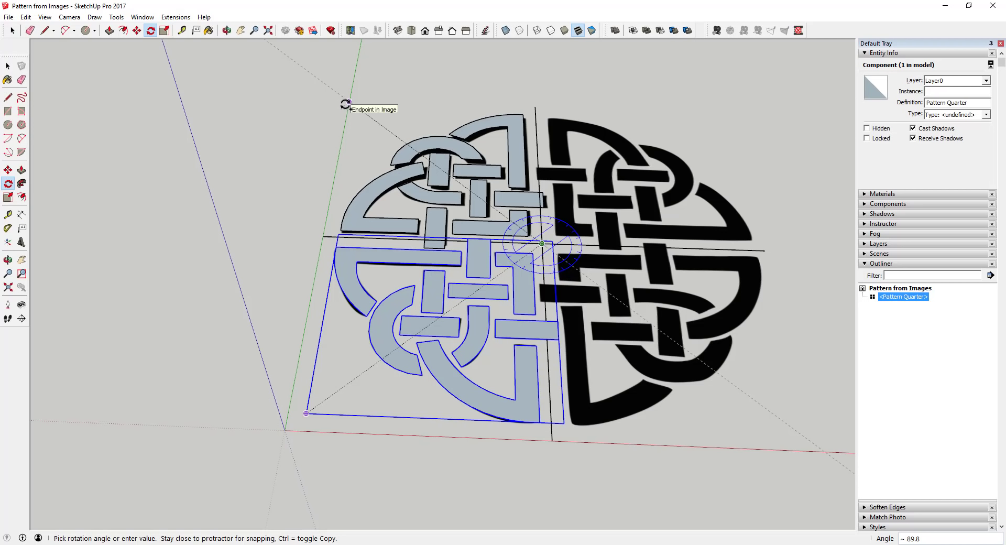
{"action": "type", "text": "90"}
{"action": "key", "text": "Return"}
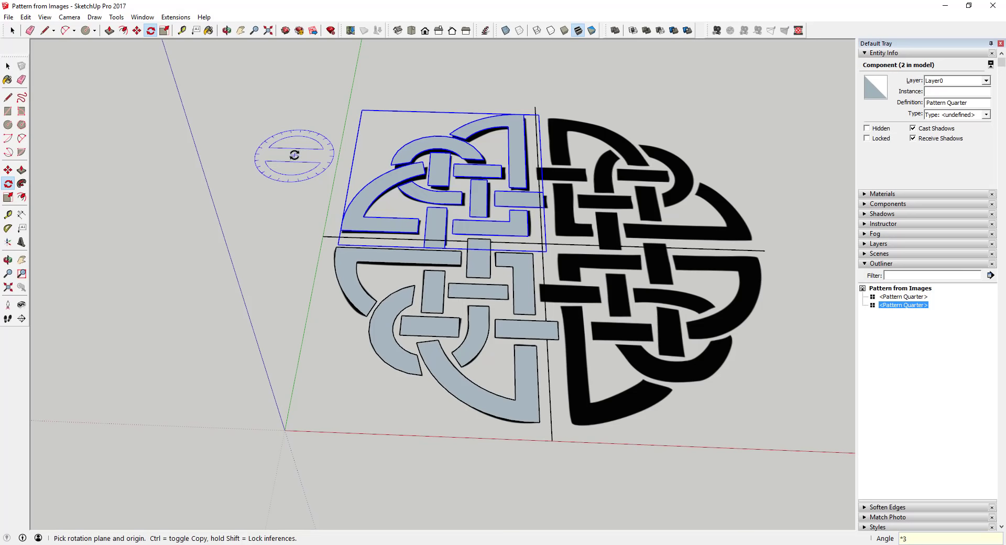
{"action": "key", "text": "Return"}
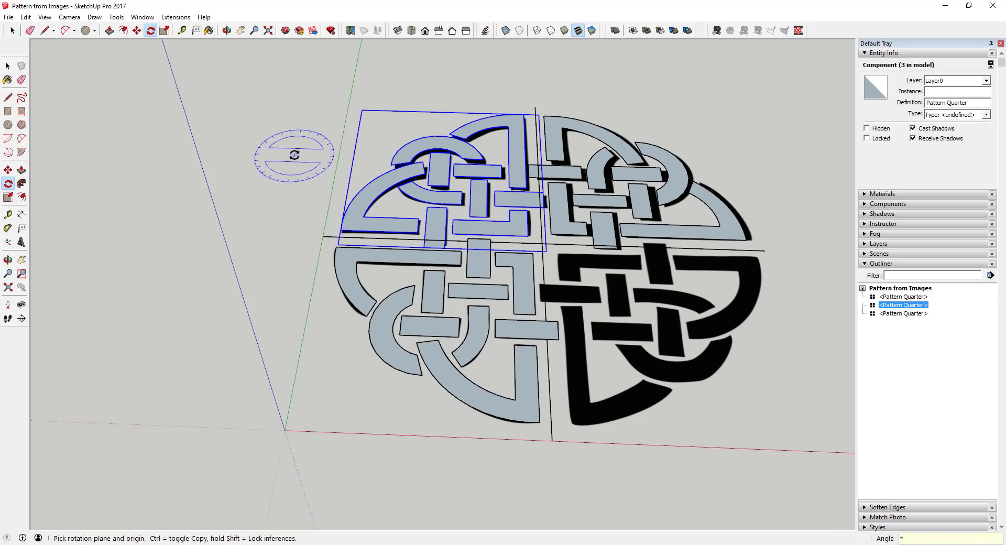
{"action": "key", "text": "Return"}
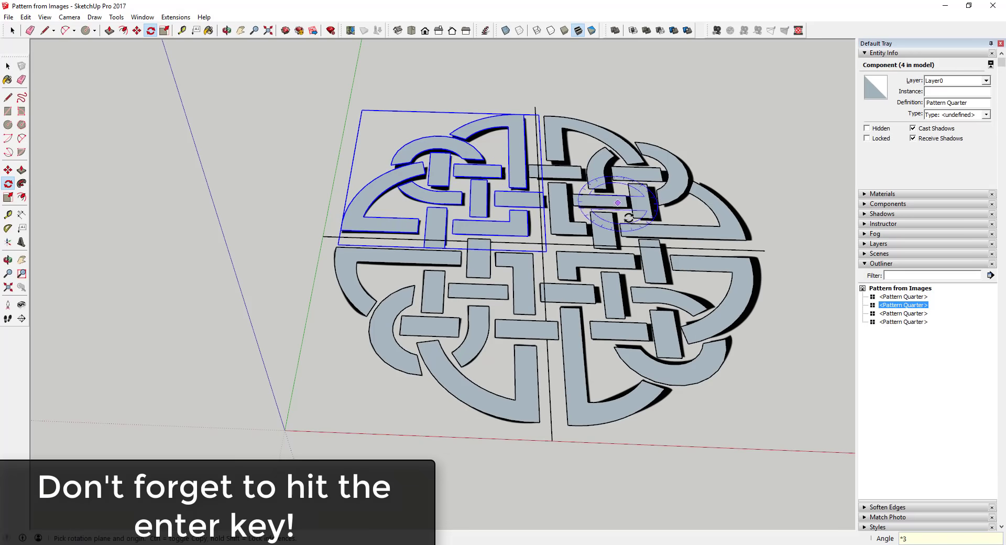
{"action": "left_click", "coordinate": [610, 194]}
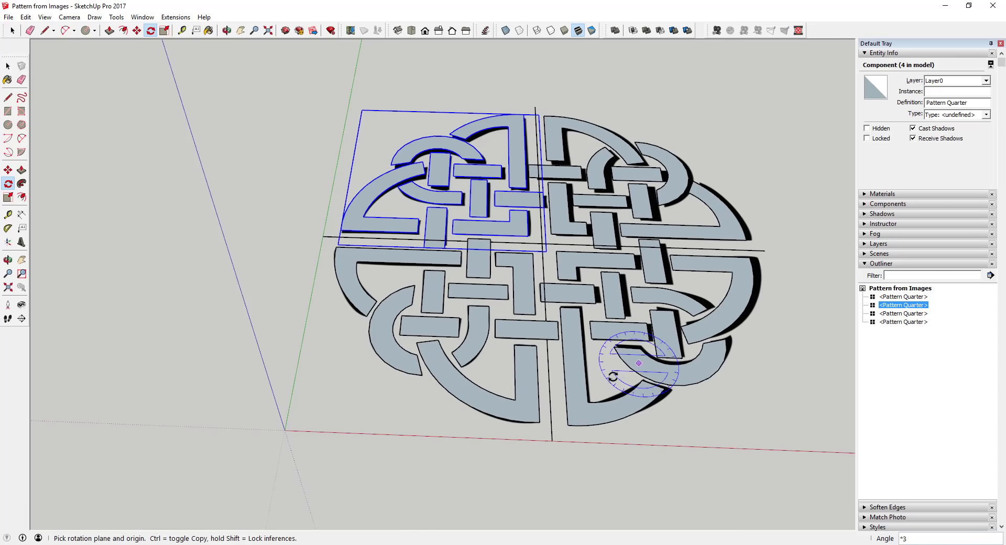
{"action": "left_click", "coordinate": [437, 159]}
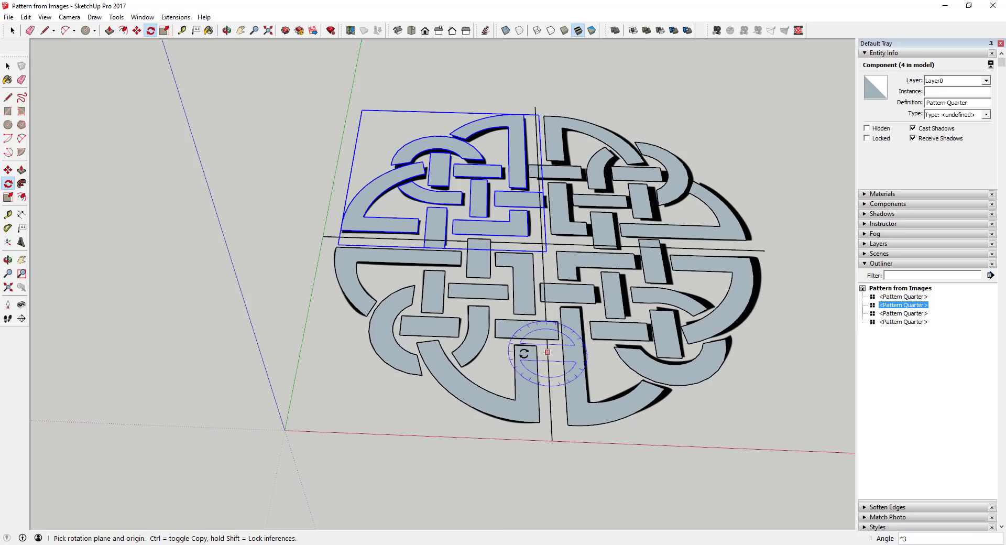
{"action": "key", "text": "space"}
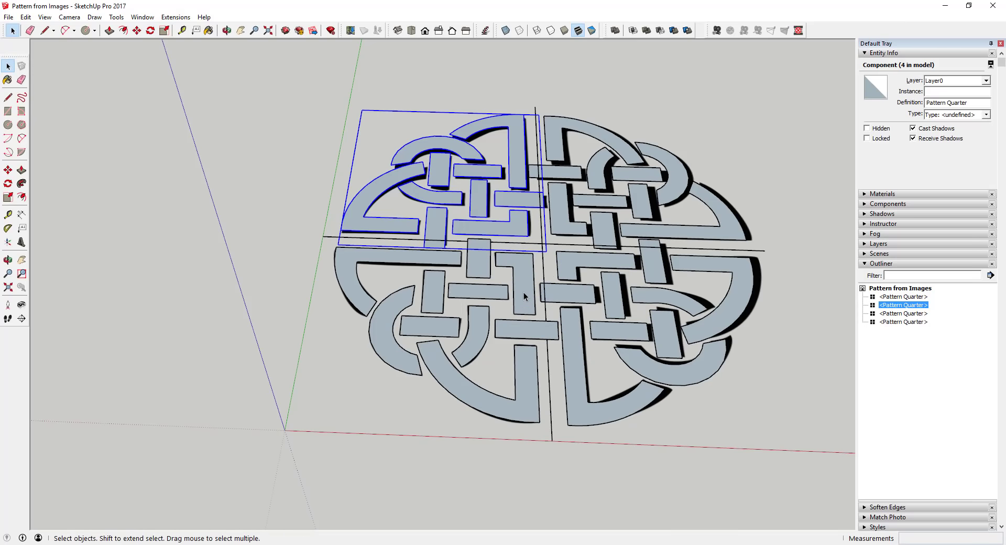
- Try pulling the L-shaped face of the original quarter up about 7 1/8" with Push/Pull while editing the component
{"action": "double_click", "coordinate": [523, 291]}
{"action": "left_click", "coordinate": [521, 291]}
{"action": "key", "text": "p"}
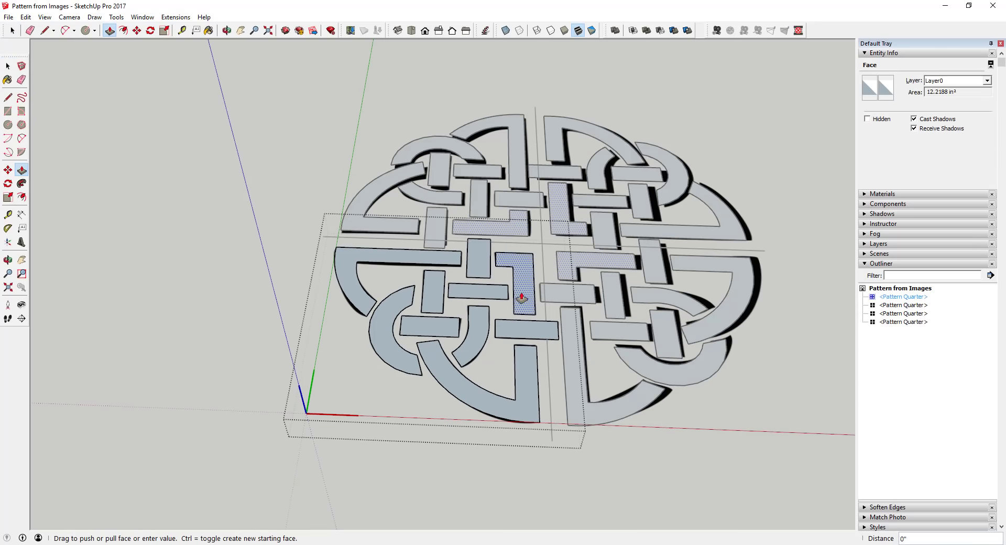
{"action": "left_click", "coordinate": [521, 291]}
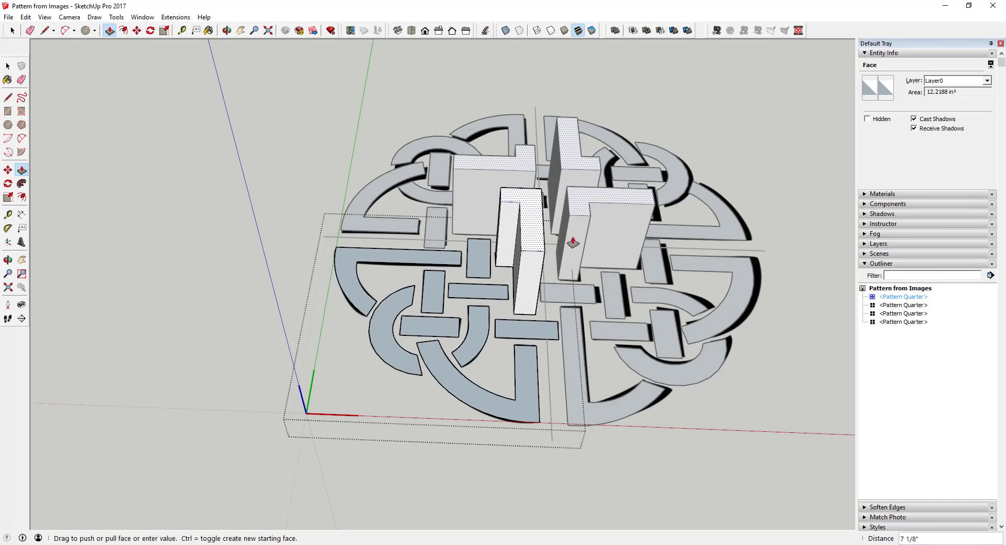
{"action": "key", "text": "space"}
{"action": "left_click", "coordinate": [552, 278]}
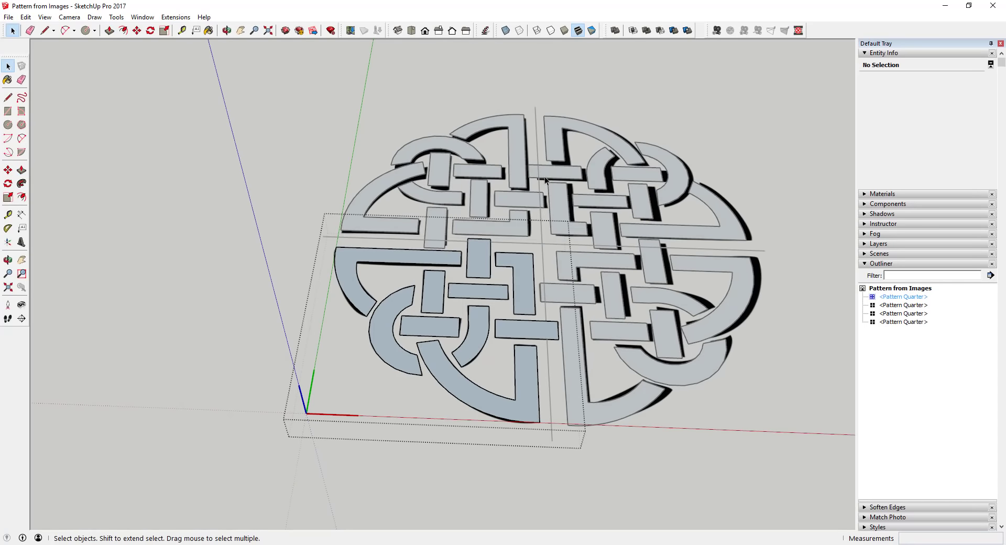
{"action": "scroll", "coordinate": [516, 291], "scroll_direction": "down", "scroll_amount": 2}
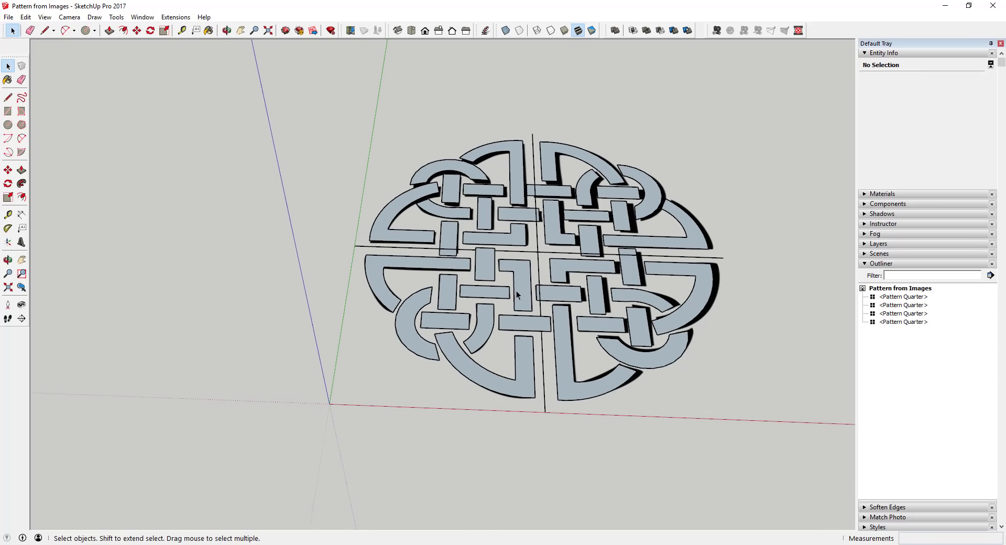
- Inside the original quarter component, draw two outer border edges along the image's boundary, from the horizontal centre line around the corner to the vertical centre line
{"action": "left_click", "coordinate": [520, 286]}
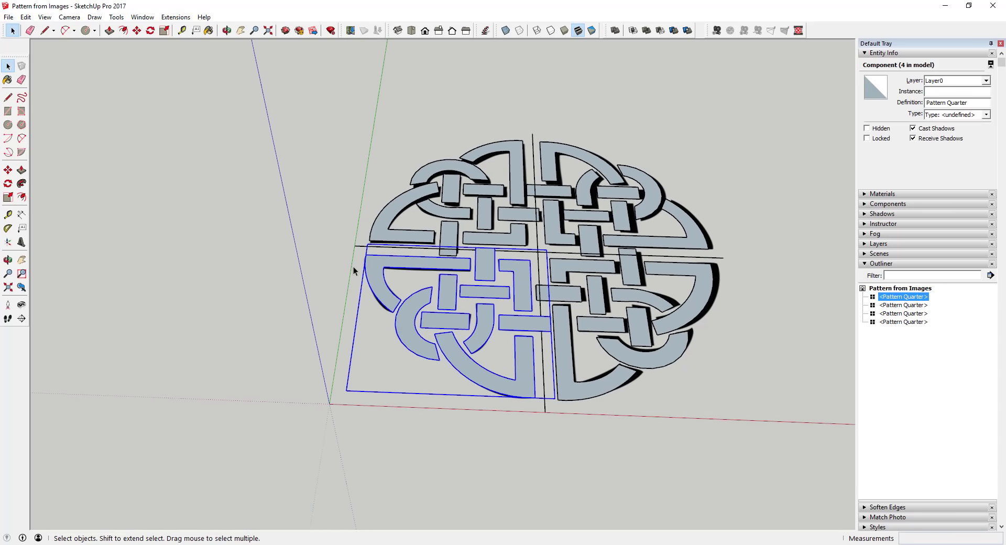
{"action": "left_click", "coordinate": [341, 400]}
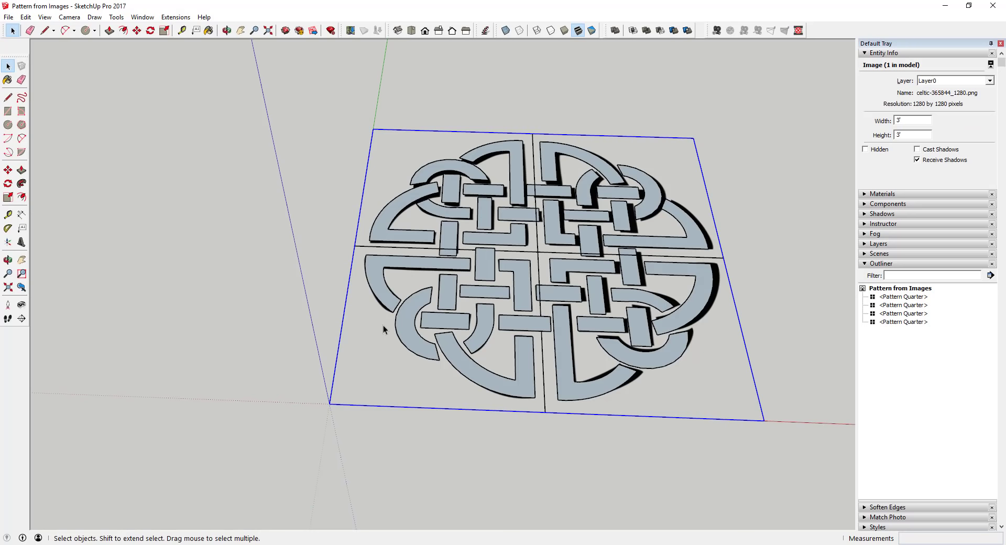
{"action": "left_click", "coordinate": [372, 278]}
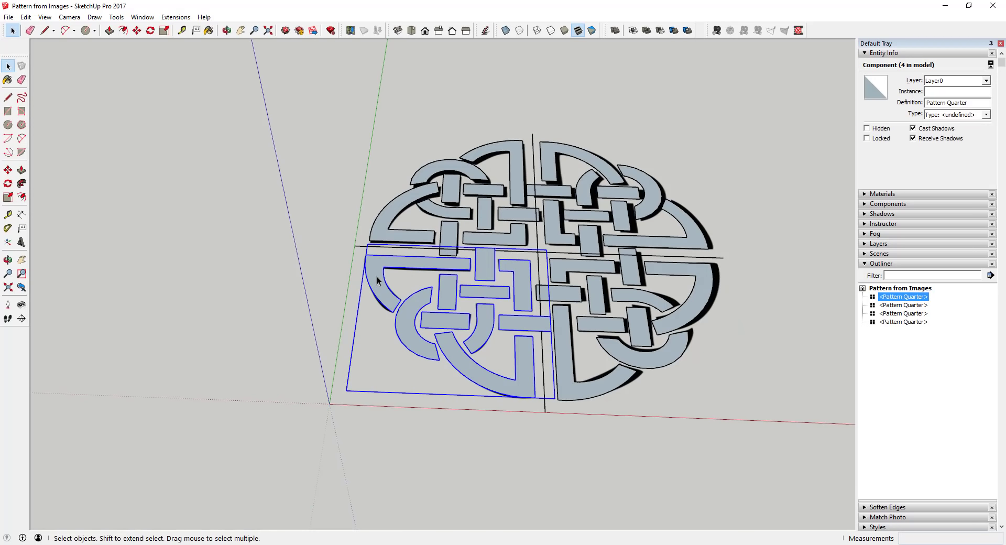
{"action": "double_click", "coordinate": [376, 276]}
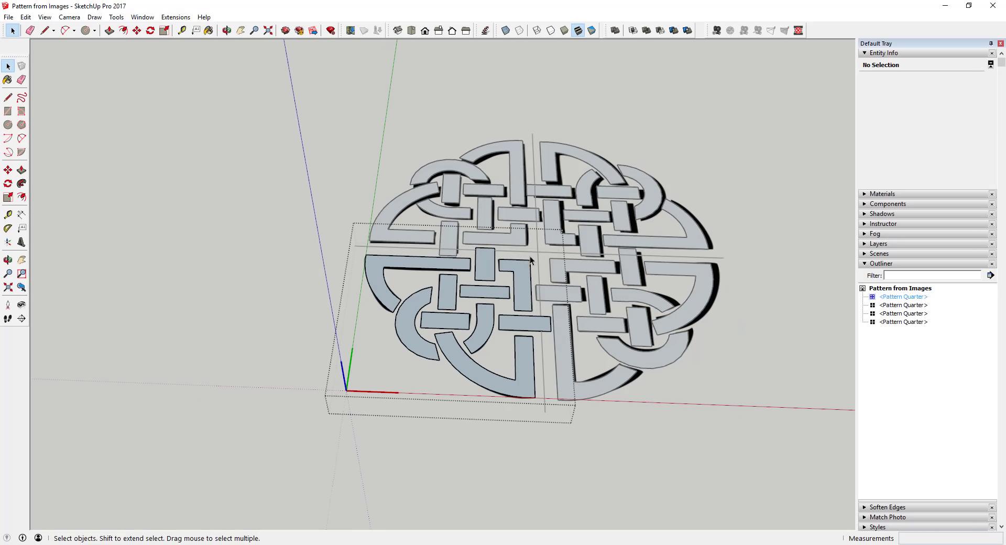
{"action": "key", "text": "l"}
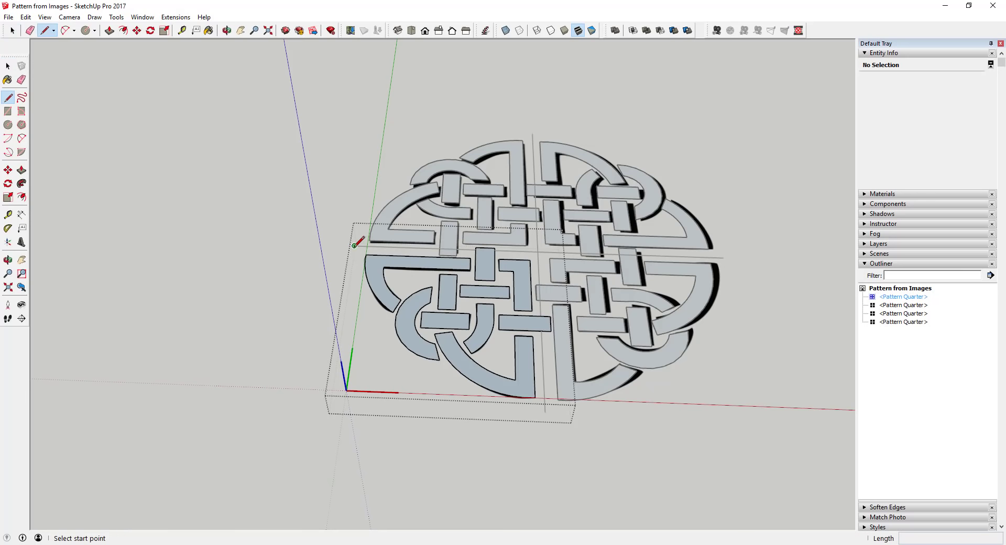
{"action": "left_click", "coordinate": [354, 245]}
{"action": "left_click", "coordinate": [329, 403]}
{"action": "left_click", "coordinate": [545, 412]}
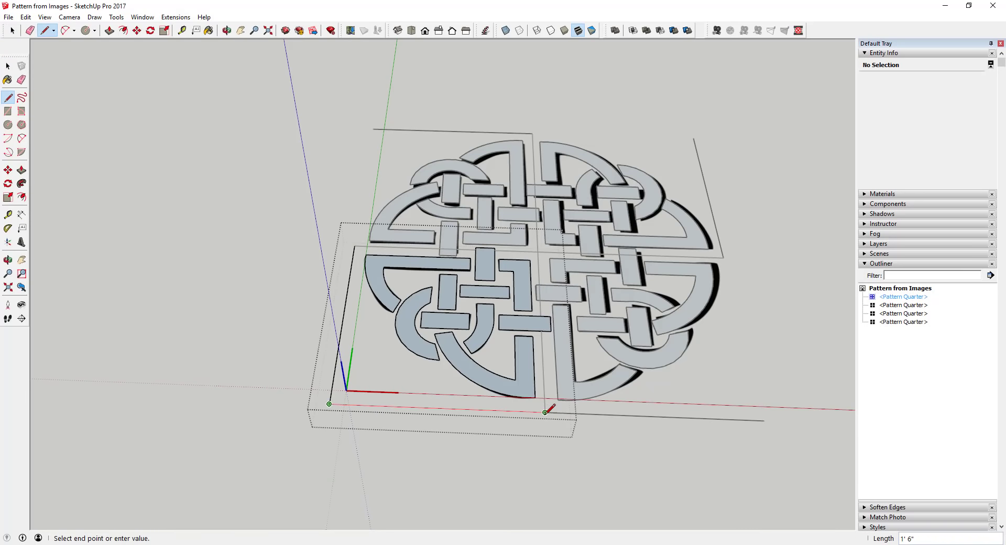
{"action": "key", "text": "space"}
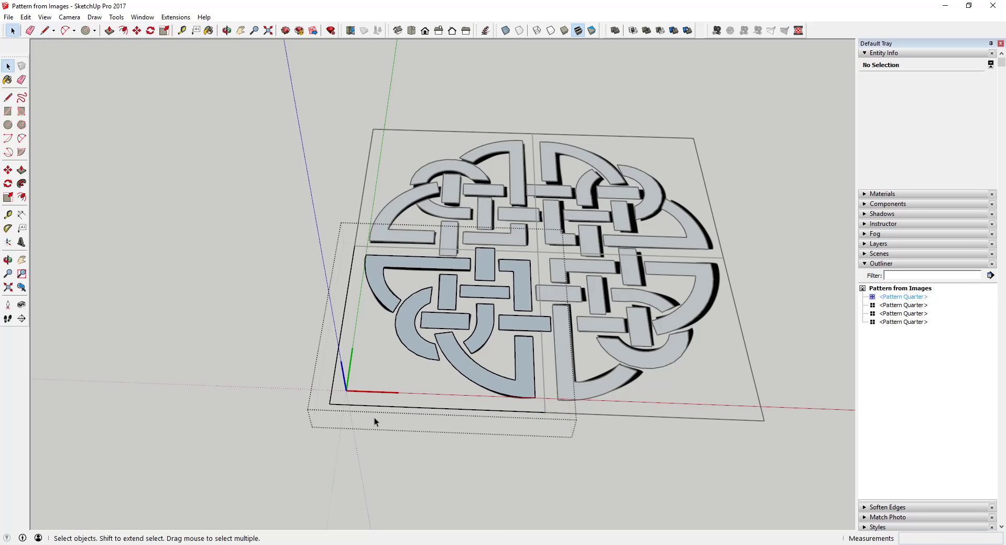
- Close a border strip about 1" wide along the quarter's green-axis side with a short end edge and a parallel inner edge
{"action": "scroll", "coordinate": [361, 256], "scroll_direction": "up", "scroll_amount": 5}
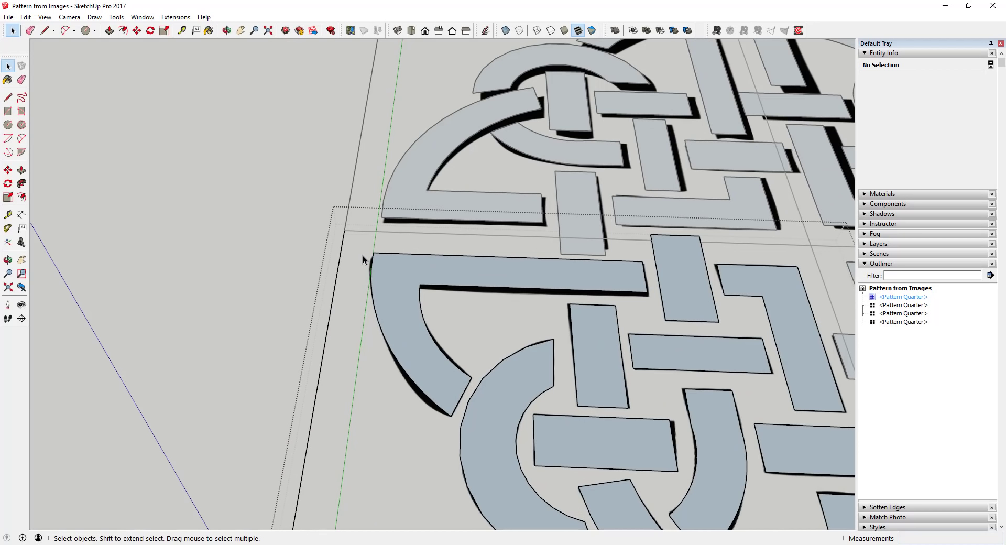
{"action": "key", "text": "l"}
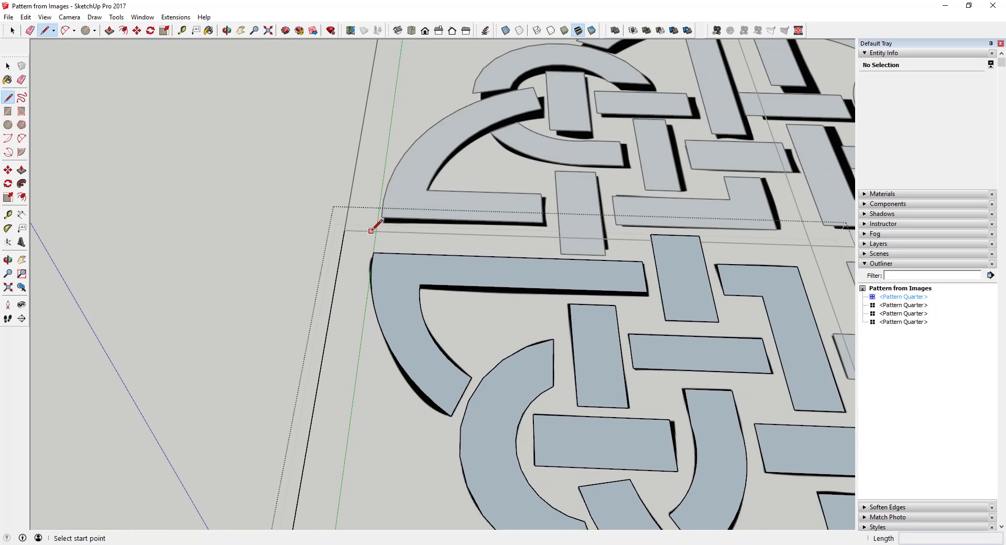
{"action": "left_click", "coordinate": [344, 230]}
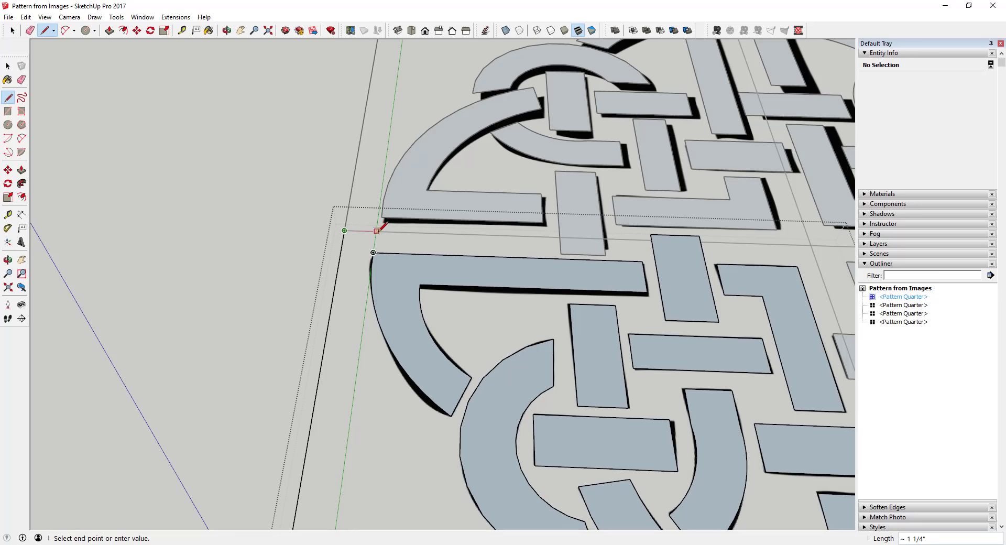
{"action": "scroll", "coordinate": [377, 231], "scroll_direction": "up", "scroll_amount": 3}
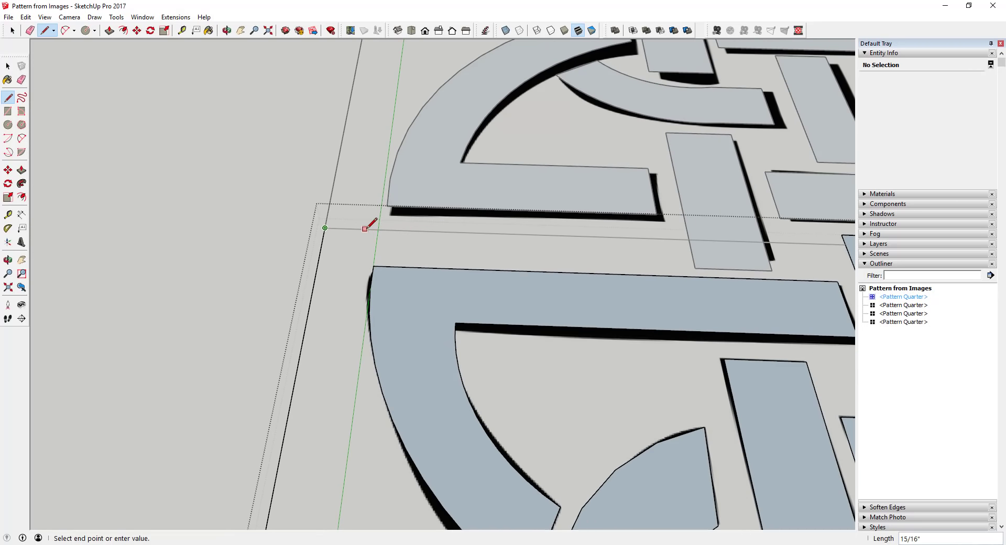
{"action": "scroll", "coordinate": [362, 225], "scroll_direction": "down", "scroll_amount": 5}
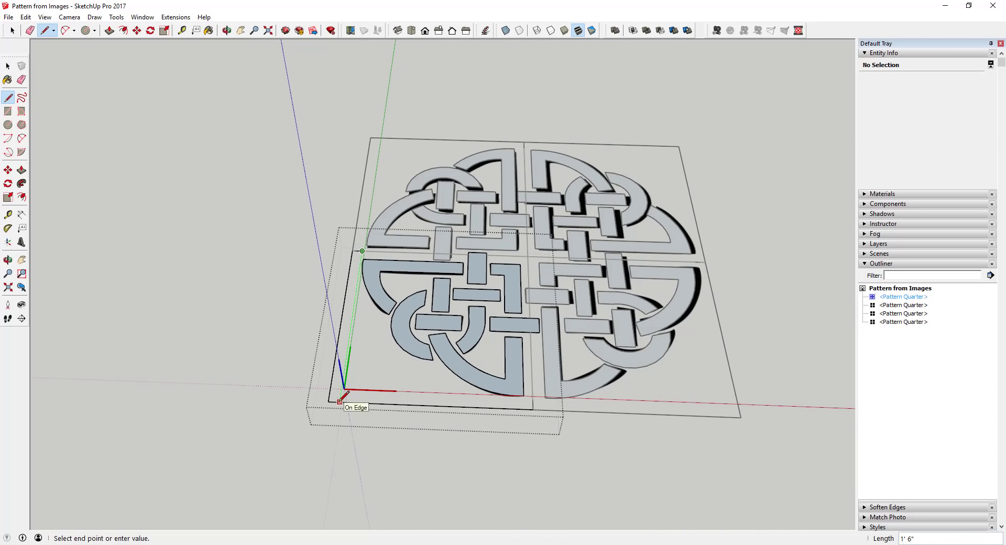
{"action": "left_click", "coordinate": [343, 392]}
{"action": "key", "text": "space"}
- Close the red-axis border strip with a 1' 5" inner edge and a short end edge at the vertical centre line
{"action": "key", "text": "l"}
{"action": "scroll", "coordinate": [434, 397], "scroll_direction": "up", "scroll_amount": 3}
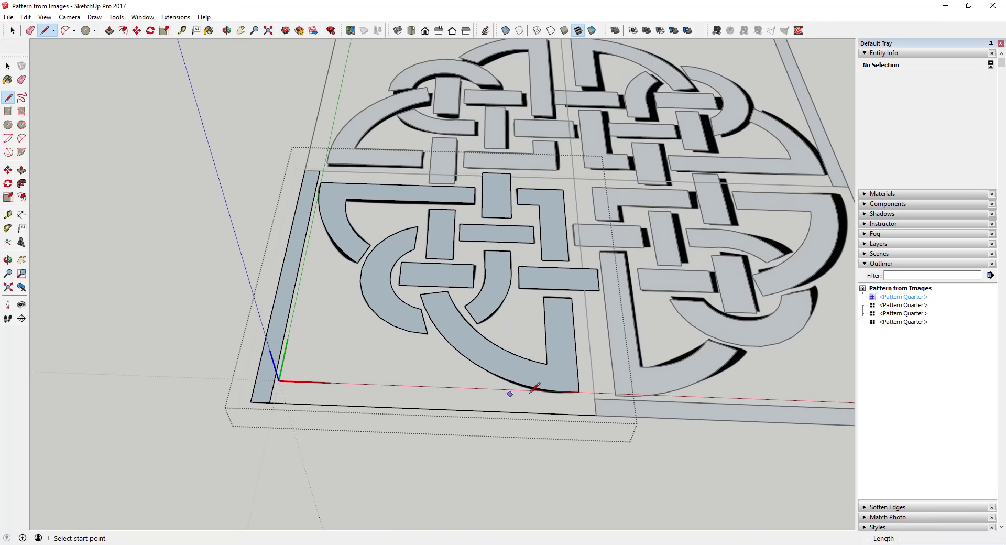
{"action": "left_click", "coordinate": [594, 399]}
{"action": "left_click", "coordinate": [273, 386]}
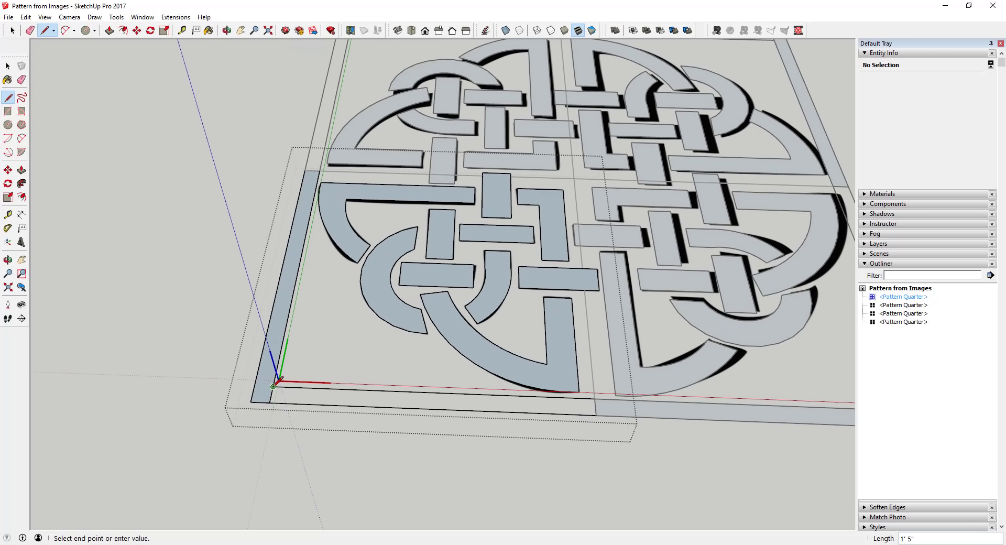
{"action": "key", "text": "space"}
{"action": "key", "text": "l"}
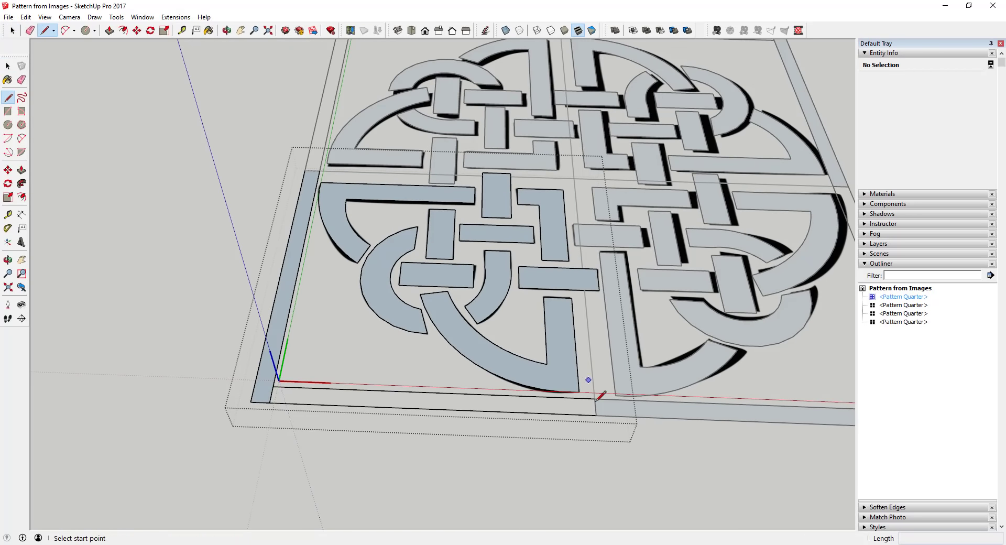
{"action": "left_click", "coordinate": [594, 399]}
{"action": "left_click", "coordinate": [595, 415]}
{"action": "key", "text": "space"}
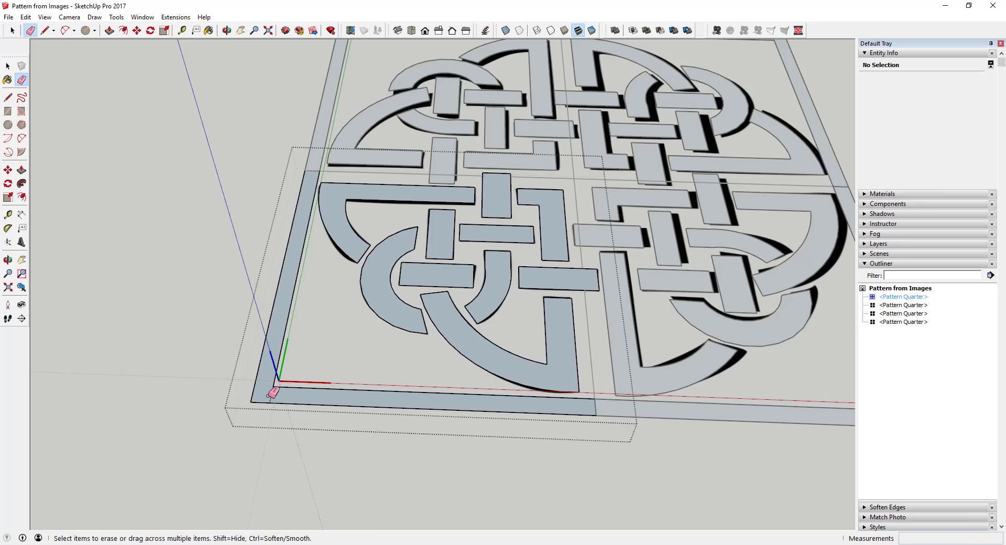
- Leave the quarter component and hide the celtic-365844_1280.png reference image
{"action": "scroll", "coordinate": [351, 398], "scroll_direction": "down", "scroll_amount": 2}
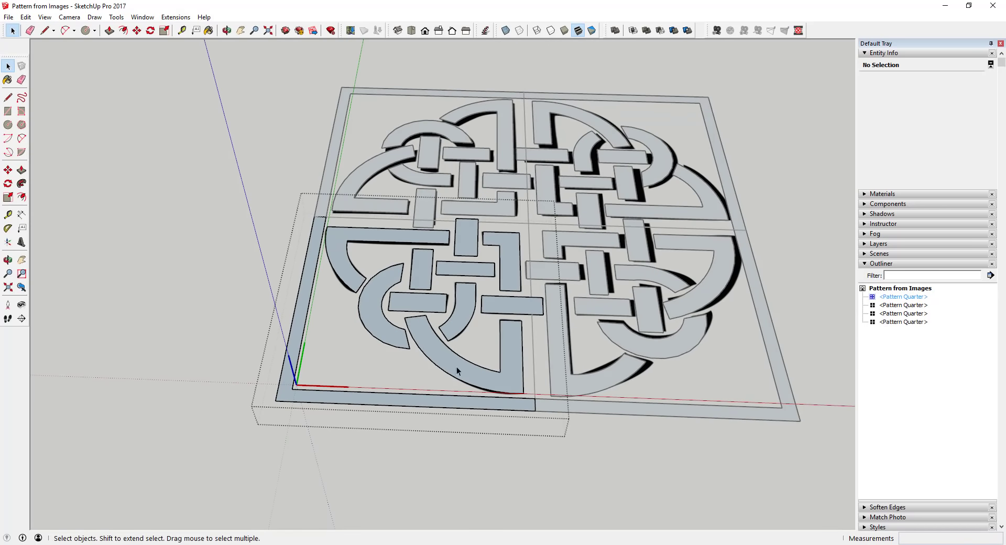
{"action": "left_click", "coordinate": [434, 481]}
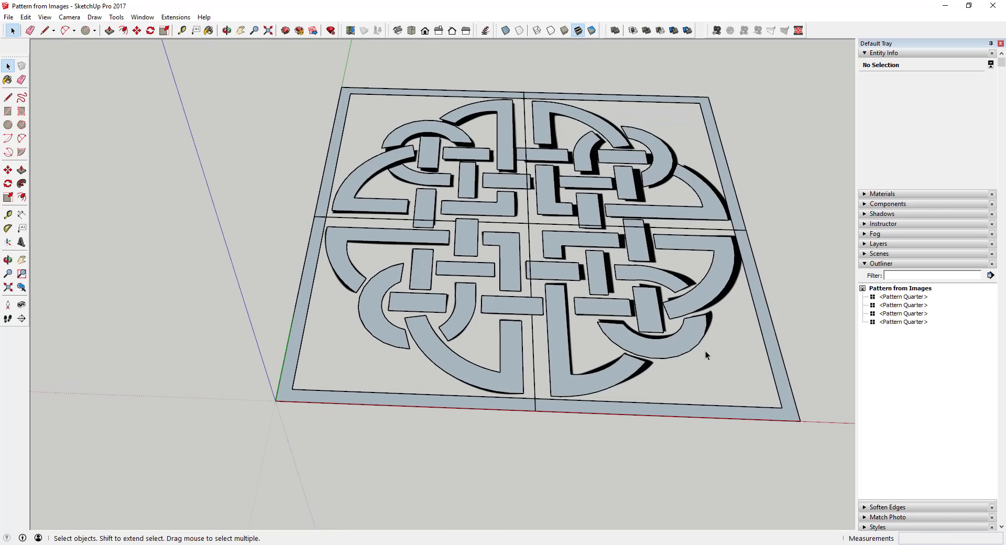
{"action": "middle_click_drag", "start_coordinate": [705, 352], "coordinate": [737, 357]}
{"action": "left_click", "coordinate": [744, 320]}
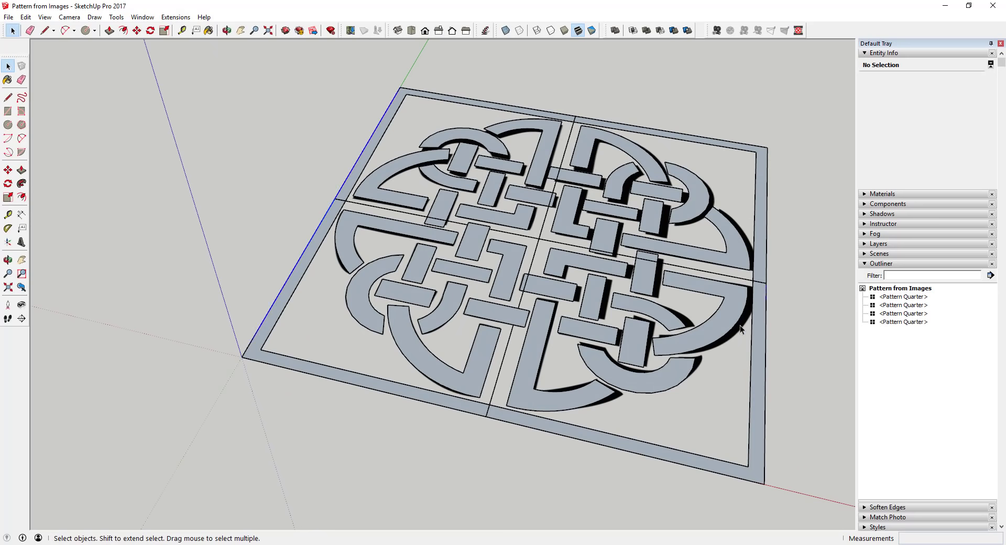
{"action": "right_click", "coordinate": [739, 328]}
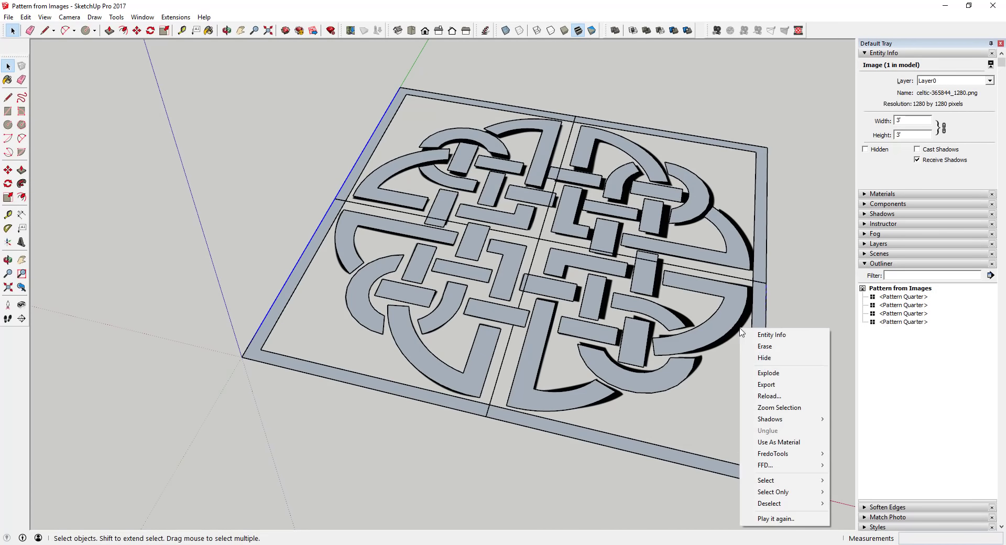
{"action": "left_click", "coordinate": [763, 358]}
- Erase the horizontal and vertical centre lines that divide the pattern into quarters
{"action": "middle_click_drag", "start_coordinate": [763, 359], "coordinate": [585, 327]}
{"action": "scroll", "coordinate": [585, 327], "scroll_direction": "up", "scroll_amount": 5}
{"action": "key", "text": "e"}
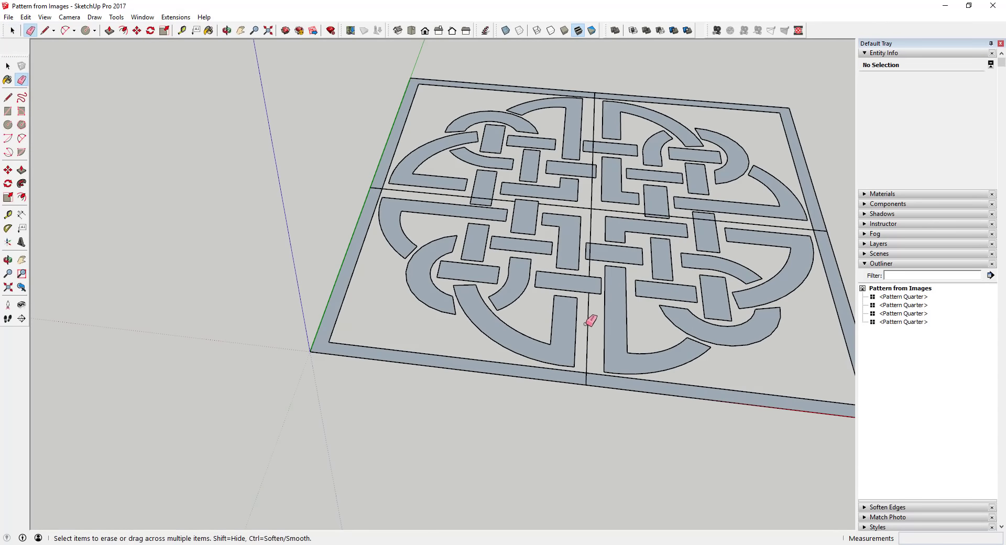
{"action": "left_click", "coordinate": [589, 237]}
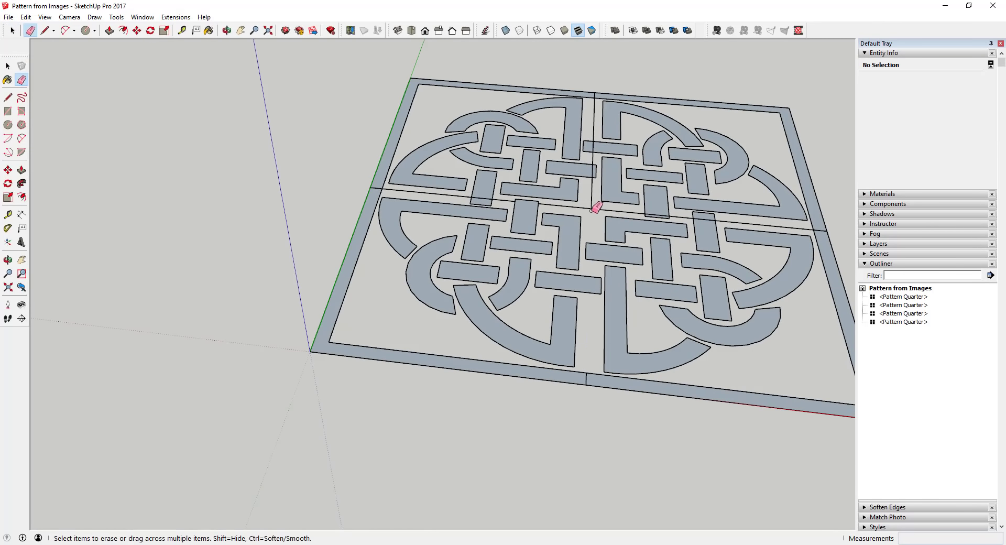
{"action": "mouse_move", "coordinate": [591, 211]}
{"action": "left_mouse_down"}
{"action": "mouse_move", "coordinate": [593, 204]}
{"action": "mouse_move", "coordinate": [480, 203]}
{"action": "mouse_move", "coordinate": [445, 192]}
{"action": "left_mouse_up"}
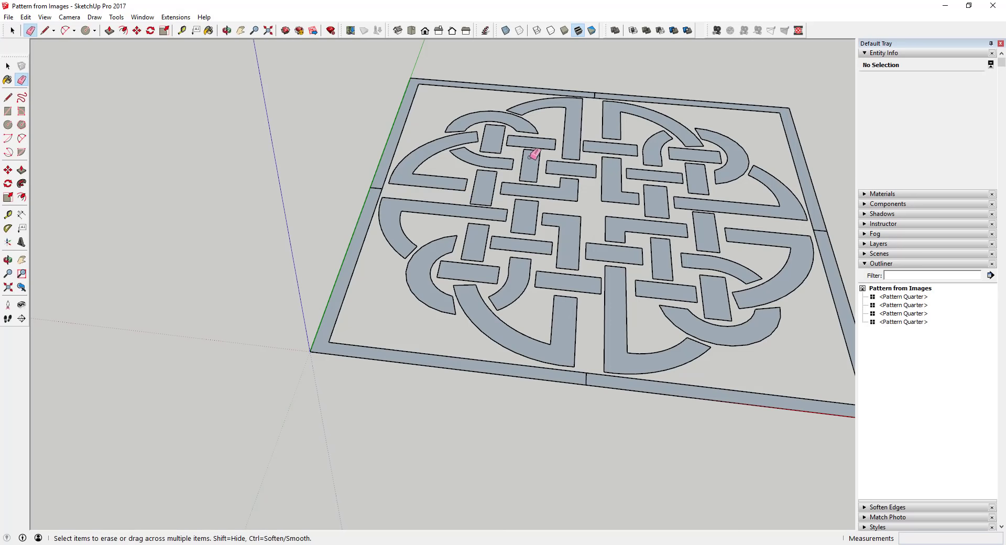
- Inside the original quarter component, draw edges from the border's inner end to the pattern's centre and down to the other inner end, forming a background face
{"action": "scroll", "coordinate": [785, 238], "scroll_direction": "down", "scroll_amount": 3}
{"action": "scroll", "coordinate": [655, 359], "scroll_direction": "up", "scroll_amount": 4}
{"action": "key", "text": "space"}
{"action": "scroll", "coordinate": [414, 247], "scroll_direction": "down", "scroll_amount": 3}
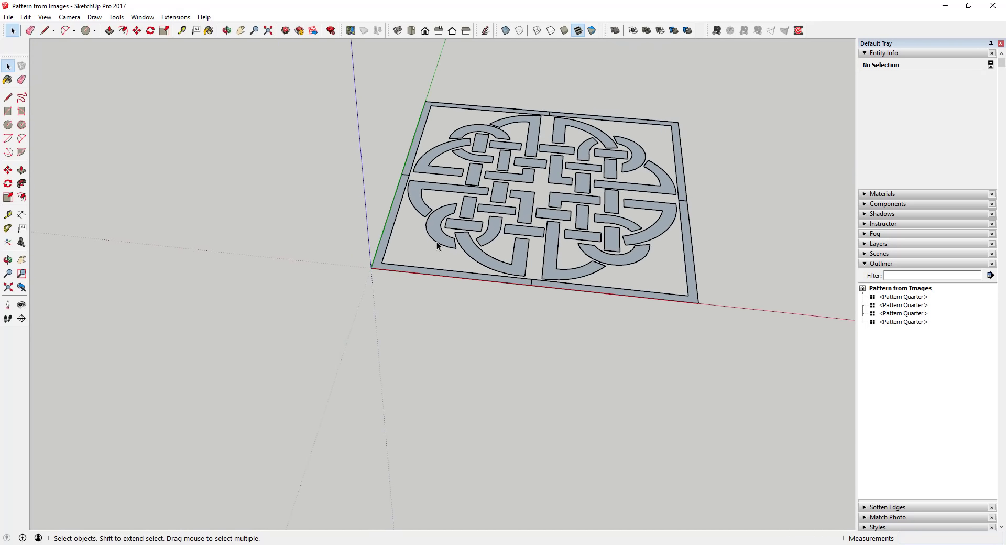
{"action": "double_click", "coordinate": [523, 207]}
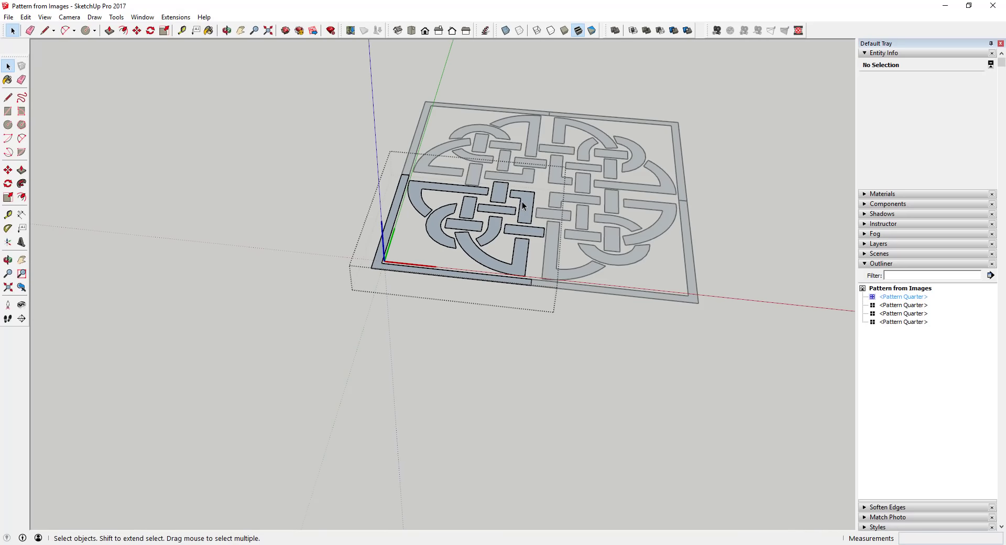
{"action": "scroll", "coordinate": [521, 202], "scroll_direction": "up", "scroll_amount": 2}
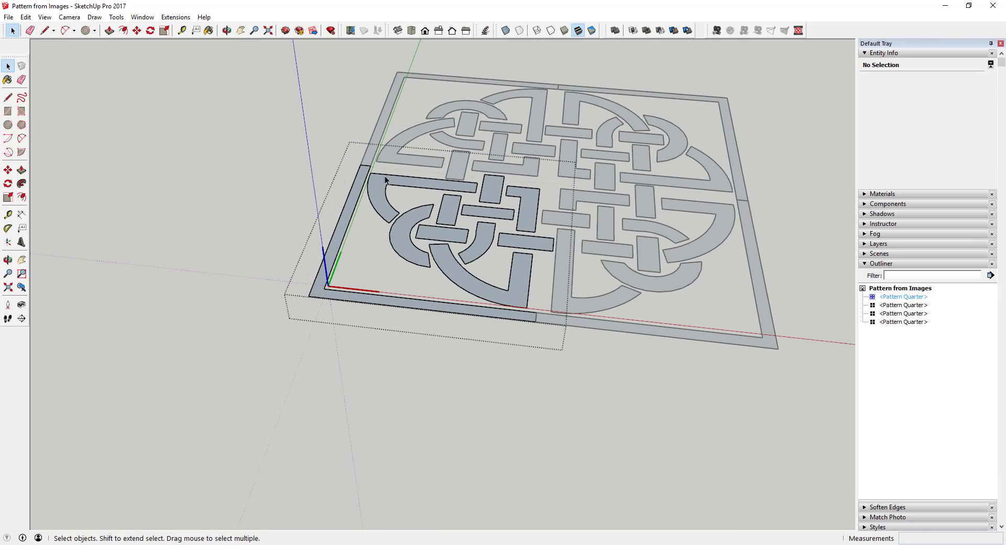
{"action": "key", "text": "l"}
{"action": "left_click", "coordinate": [370, 165]}
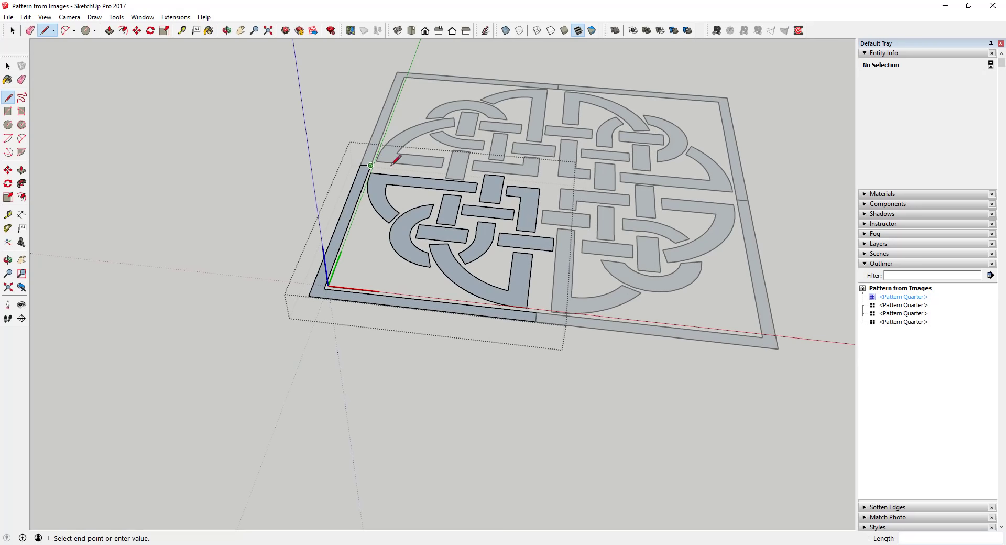
{"action": "left_click", "coordinate": [549, 182]}
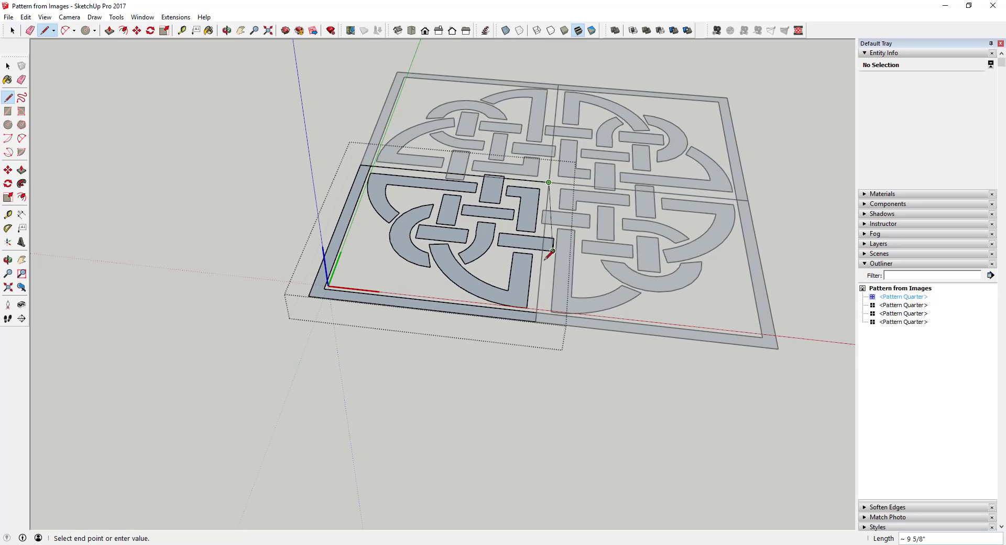
{"action": "left_click", "coordinate": [536, 312]}
{"action": "key", "text": "space"}
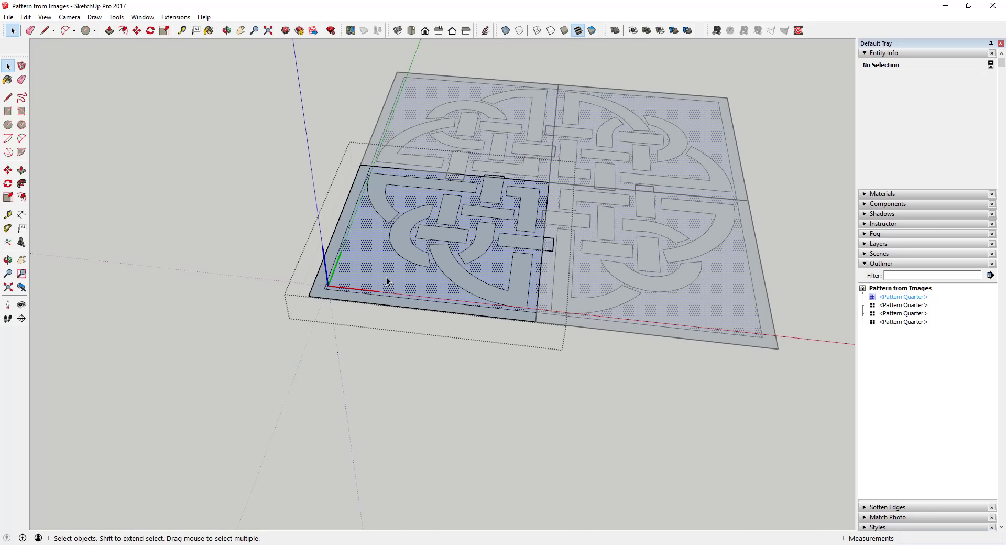
{"action": "left_click", "coordinate": [397, 254]}
{"action": "scroll", "coordinate": [468, 197], "scroll_direction": "up", "scroll_amount": 5}
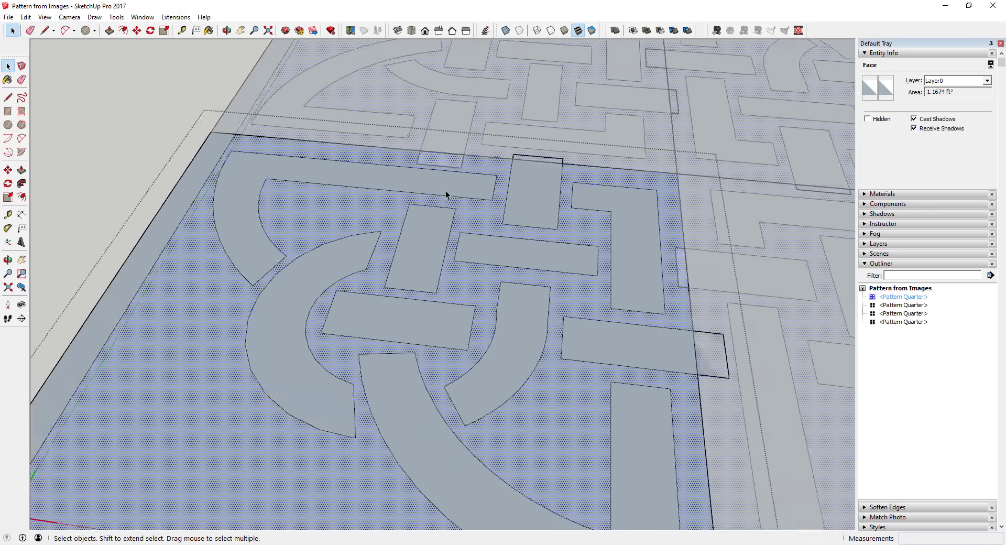
{"action": "scroll", "coordinate": [464, 157], "scroll_direction": "down", "scroll_amount": 2}
{"action": "scroll", "coordinate": [519, 163], "scroll_direction": "up", "scroll_amount": 4}
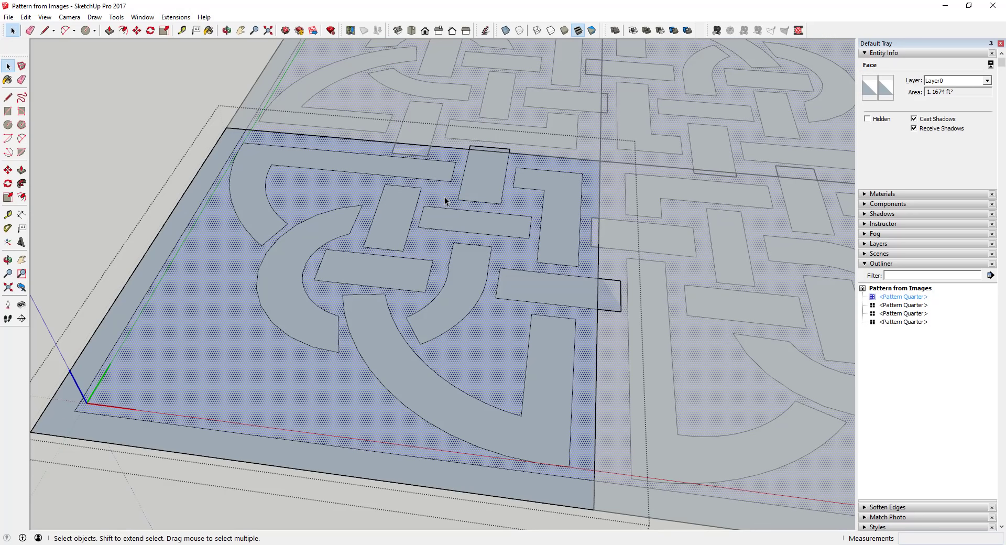
{"action": "key", "text": "p"}
{"action": "left_click", "coordinate": [445, 203]}
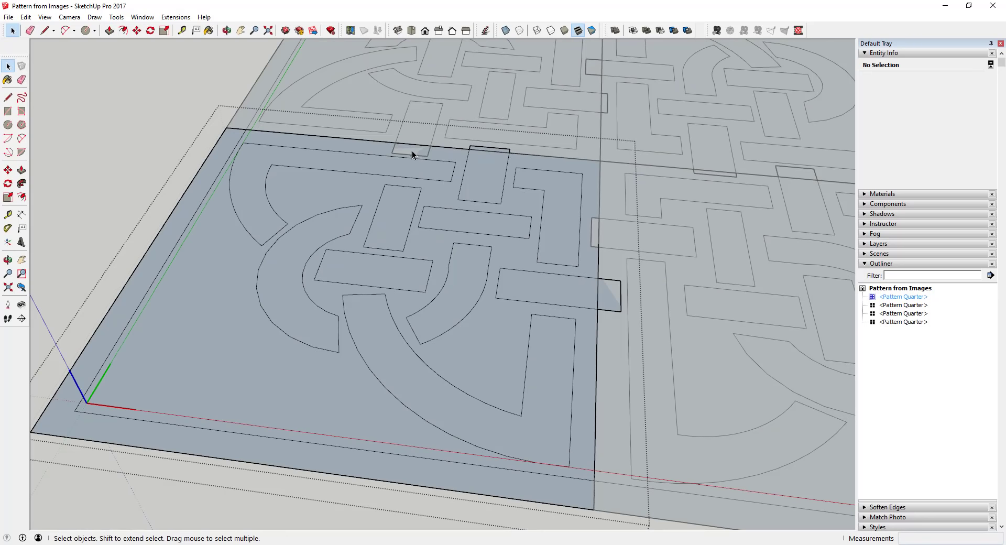
- Trace the end of the neighbouring strip that overlaps the background face at the horizontal seam with three edges, separating it from the background
{"action": "left_click", "coordinate": [435, 154]}
{"action": "scroll", "coordinate": [419, 148], "scroll_direction": "up", "scroll_amount": 5}
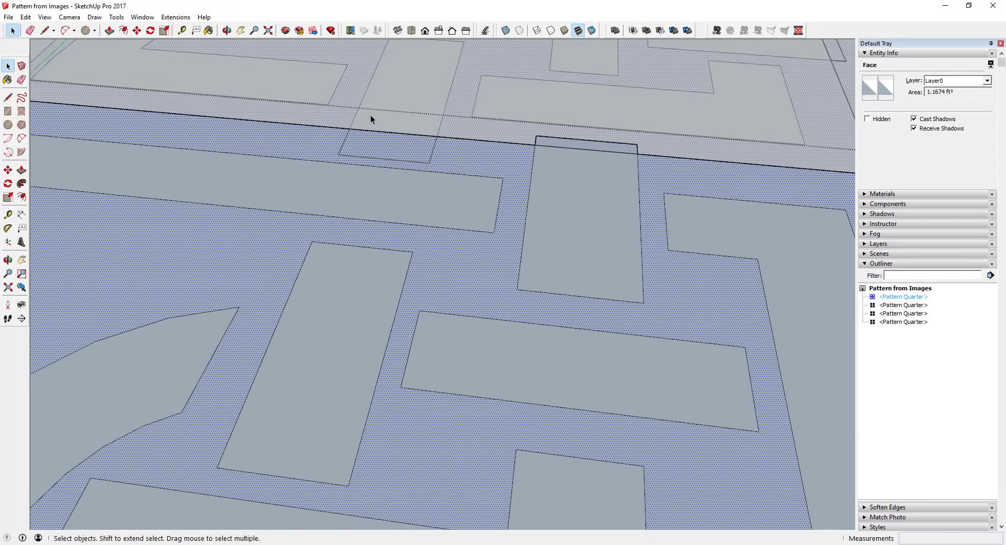
{"action": "scroll", "coordinate": [377, 131], "scroll_direction": "down", "scroll_amount": 5}
{"action": "scroll", "coordinate": [390, 141], "scroll_direction": "up", "scroll_amount": 4}
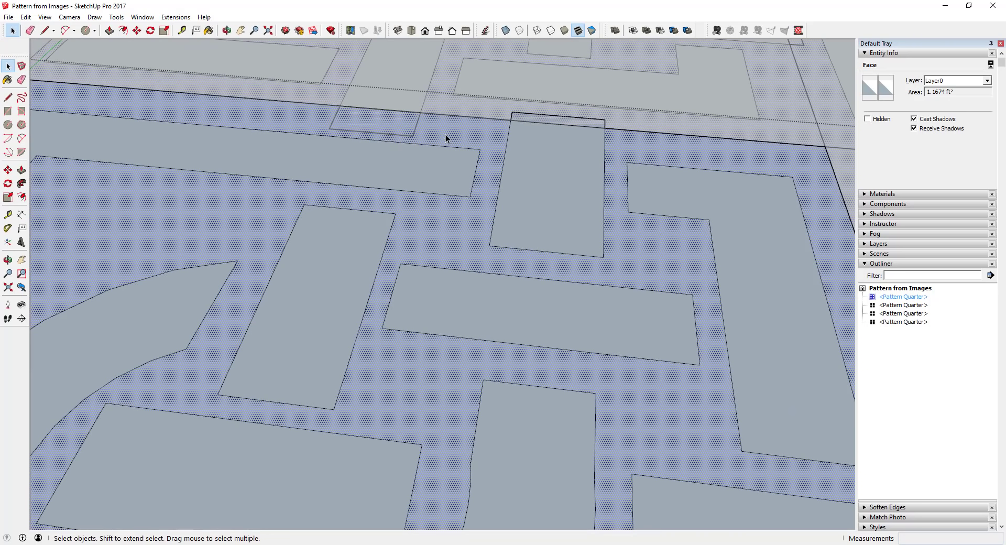
{"action": "scroll", "coordinate": [406, 152], "scroll_direction": "down", "scroll_amount": 5}
{"action": "scroll", "coordinate": [395, 124], "scroll_direction": "up", "scroll_amount": 5}
{"action": "key", "text": "l"}
{"action": "left_click", "coordinate": [387, 120]}
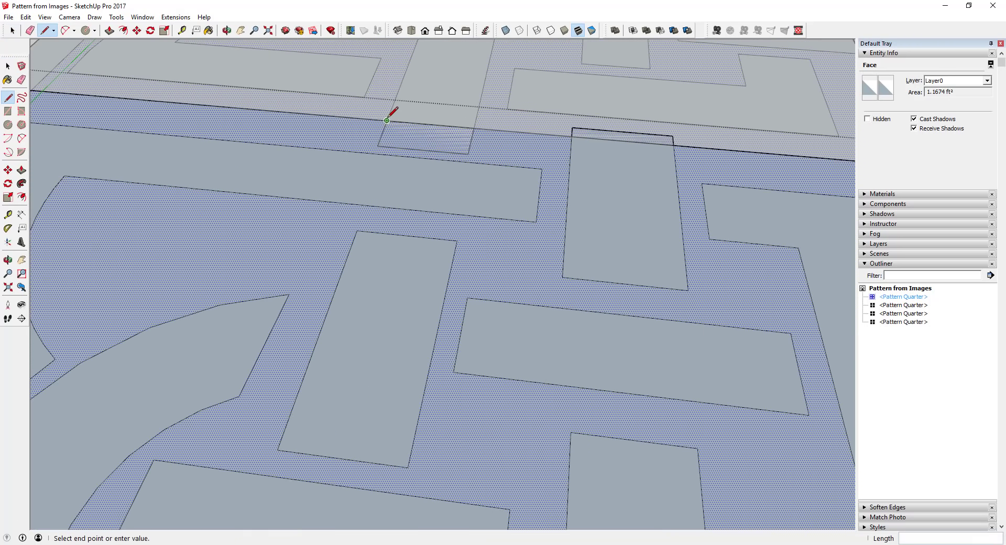
{"action": "left_click", "coordinate": [377, 146]}
{"action": "left_click", "coordinate": [467, 154]}
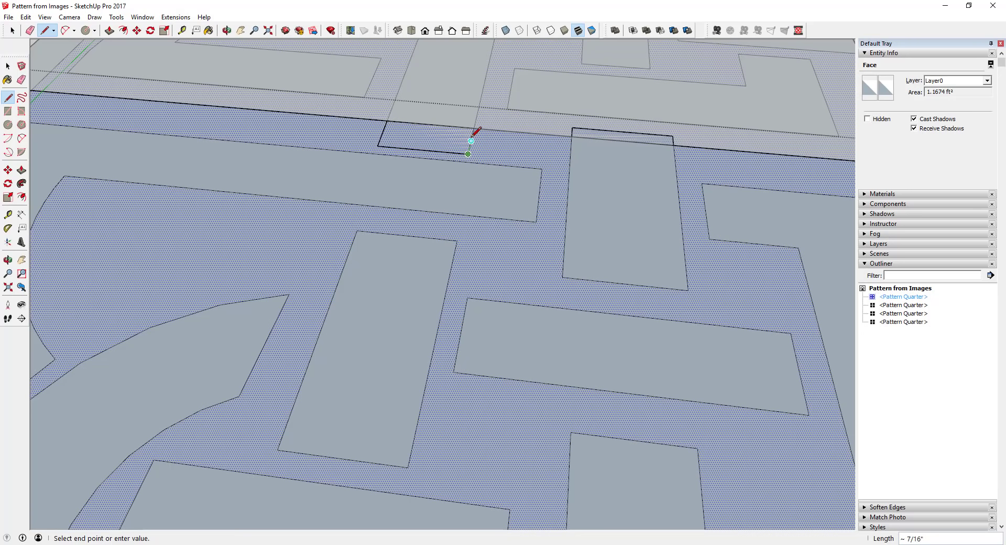
{"action": "left_click", "coordinate": [475, 129]}
{"action": "key", "text": "space"}
- Outline the neighbouring strip's end where it overlaps the background face at the vertical seam, and select the separated piece
{"action": "scroll", "coordinate": [507, 128], "scroll_direction": "down", "scroll_amount": 5}
{"action": "scroll", "coordinate": [504, 137], "scroll_direction": "up", "scroll_amount": 3}
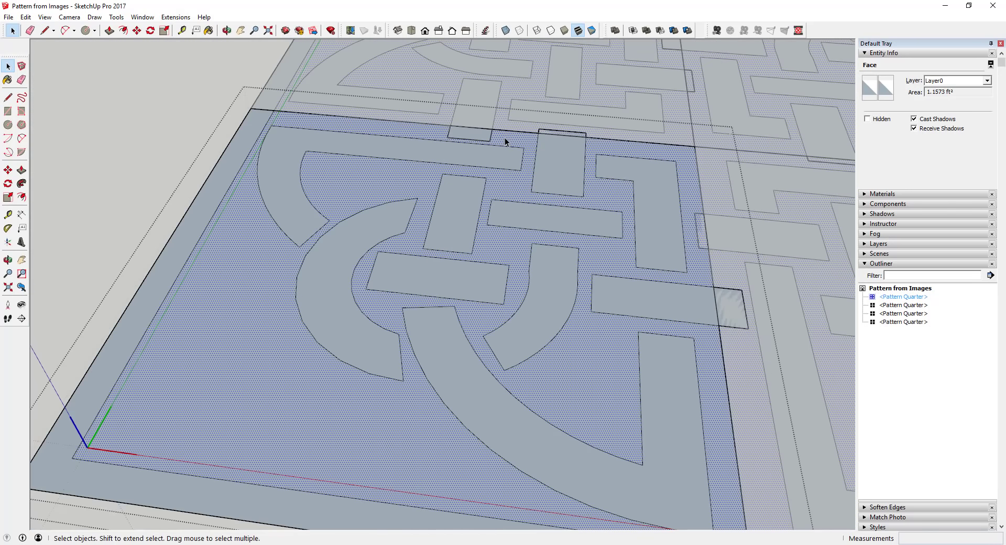
{"action": "scroll", "coordinate": [716, 214], "scroll_direction": "up", "scroll_amount": 4}
{"action": "key", "text": "l"}
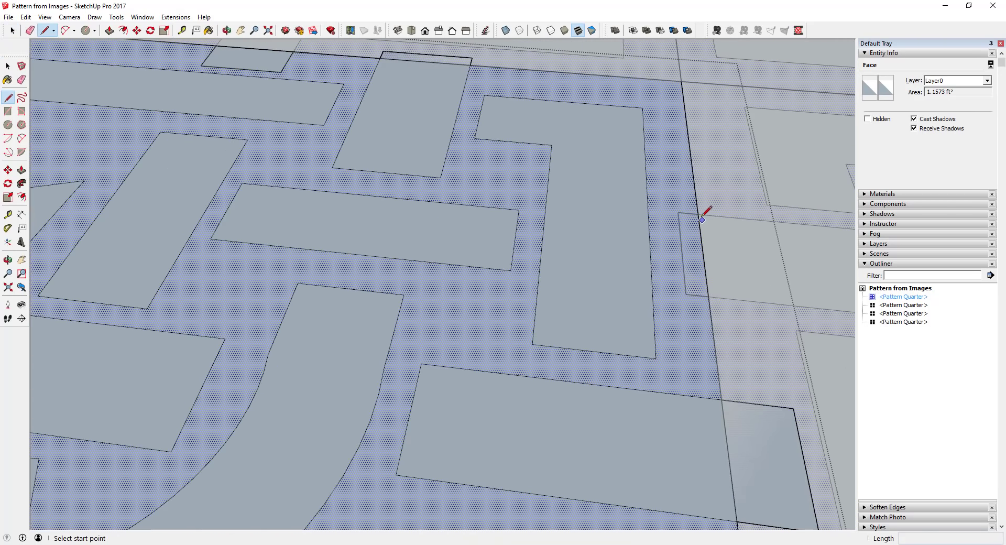
{"action": "left_click", "coordinate": [697, 214]}
{"action": "left_click", "coordinate": [685, 294]}
{"action": "key", "text": "space"}
{"action": "left_click", "coordinate": [689, 252]}
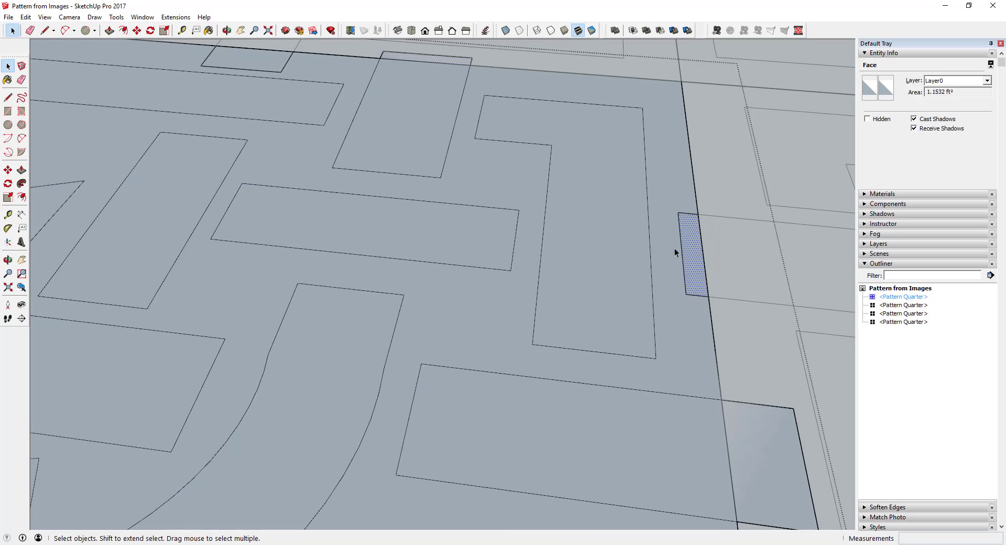
- Push the quarter's background face down 1/2" with Push/Pull, and leave the component
{"action": "scroll", "coordinate": [673, 235], "scroll_direction": "down", "scroll_amount": 8}
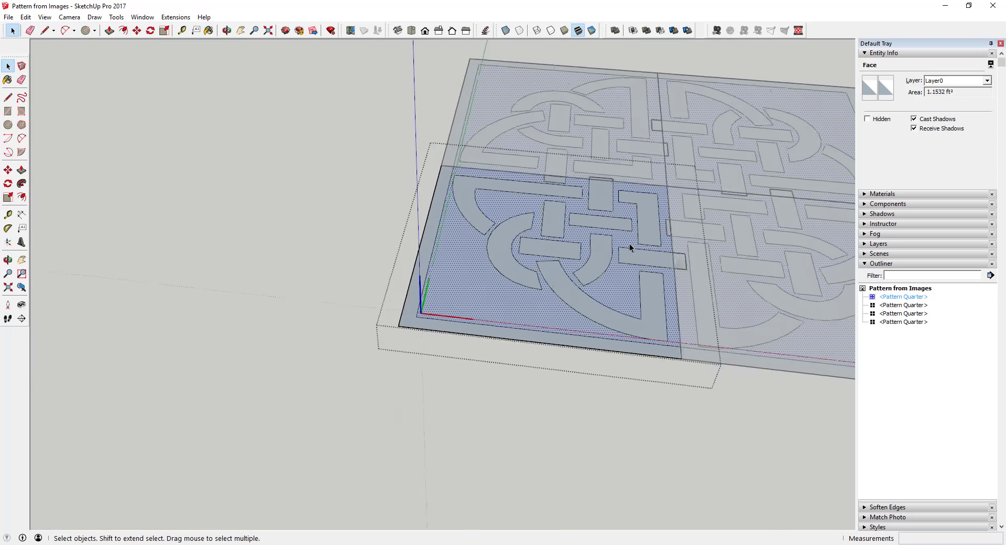
{"action": "middle_click_drag", "start_coordinate": [629, 243], "coordinate": [588, 260]}
{"action": "key", "text": "e"}
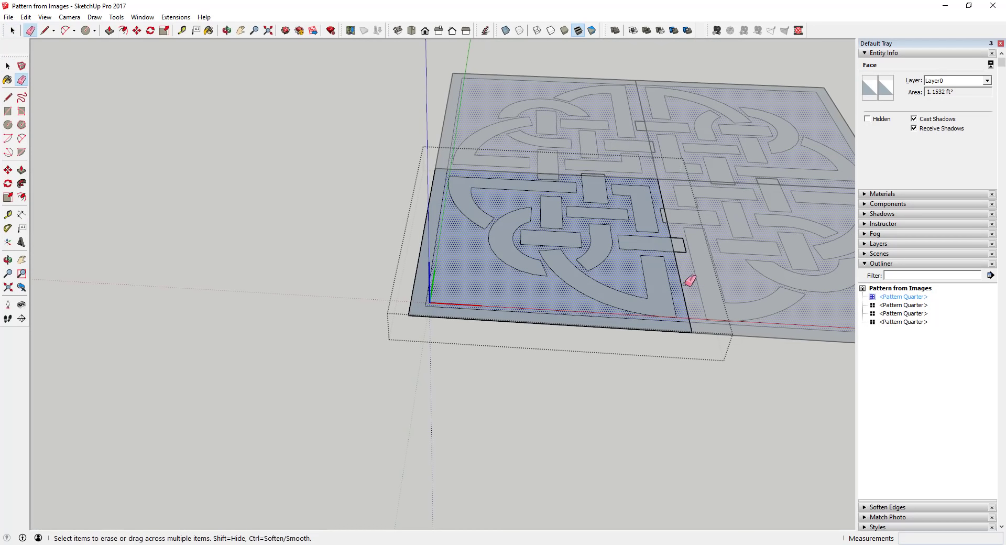
{"action": "key", "text": "space"}
{"action": "key", "text": "p"}
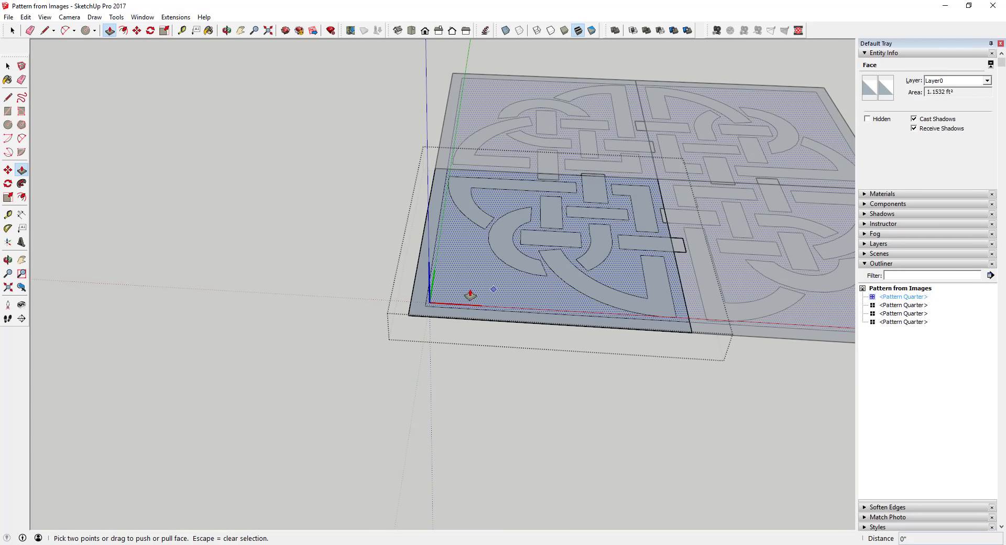
{"action": "left_click", "coordinate": [475, 281]}
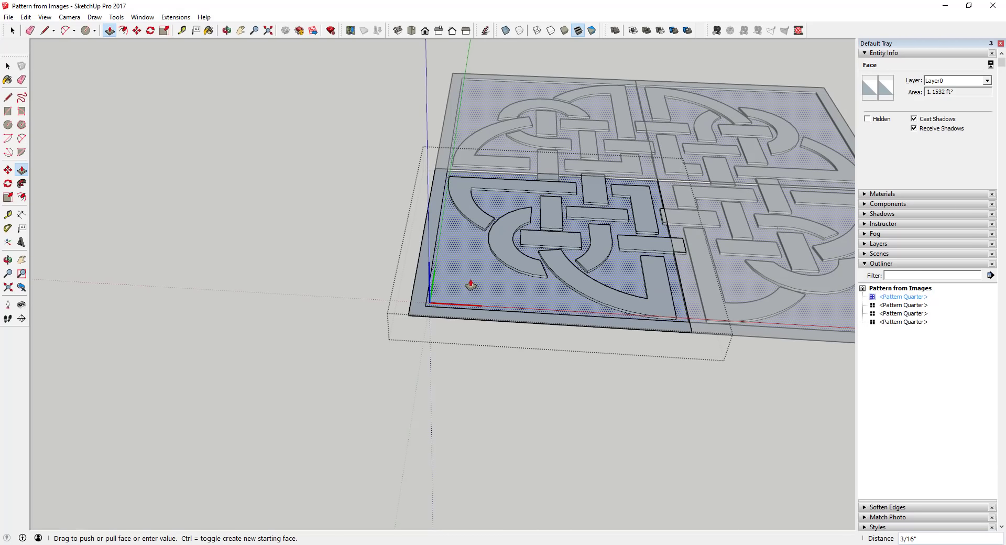
{"action": "type", "text": "1/2"}
{"action": "key", "text": "Return"}
{"action": "left_click", "coordinate": [472, 287]}
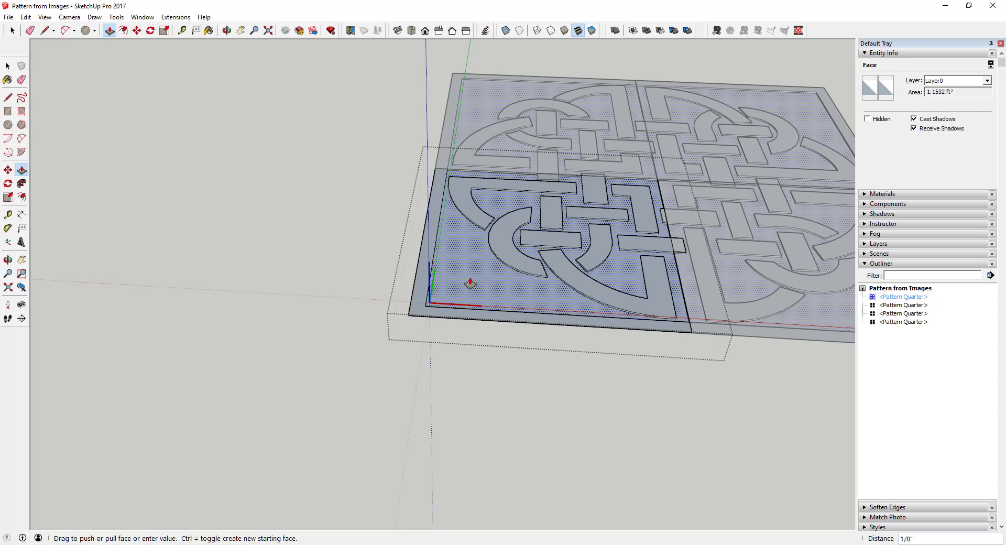
{"action": "left_click", "coordinate": [469, 284]}
{"action": "key", "text": "space"}
{"action": "left_click", "coordinate": [623, 386]}
- Open a neighbouring quarter for editing and examine the gap and side walls along the seams between the quarters
{"action": "middle_click_drag", "start_coordinate": [638, 309], "coordinate": [707, 294]}
{"action": "scroll", "coordinate": [718, 230], "scroll_direction": "up", "scroll_amount": 5}
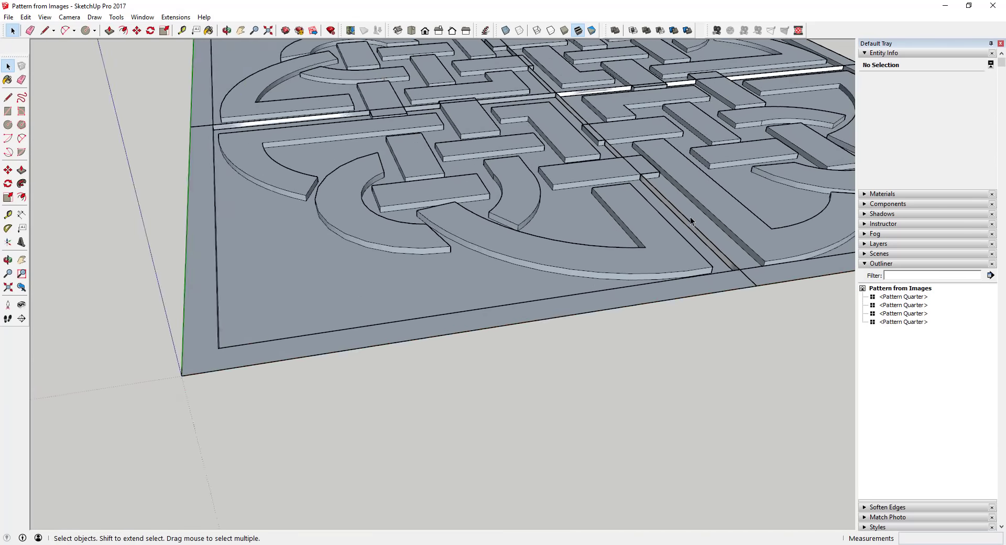
{"action": "mouse_move", "coordinate": [690, 216]}
{"action": "middle_mouse_down"}
{"action": "mouse_move", "coordinate": [681, 247]}
{"action": "mouse_move", "coordinate": [662, 249]}
{"action": "mouse_move", "coordinate": [663, 269]}
{"action": "mouse_move", "coordinate": [649, 266]}
{"action": "mouse_move", "coordinate": [694, 230]}
{"action": "middle_mouse_up"}
{"action": "left_click", "coordinate": [661, 255]}
{"action": "scroll", "coordinate": [665, 243], "scroll_direction": "up", "scroll_amount": 3}
{"action": "key", "text": "e"}
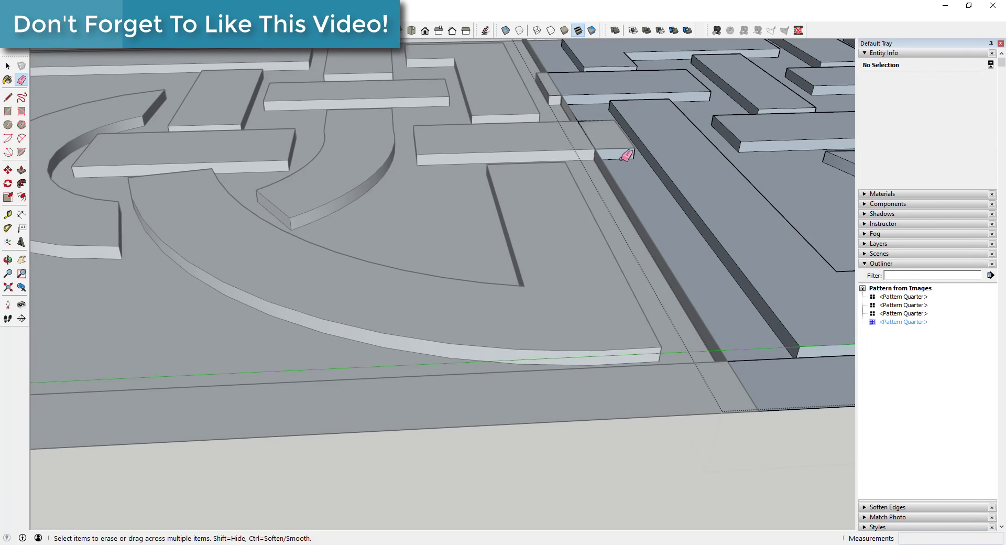
{"action": "scroll", "coordinate": [545, 71], "scroll_direction": "down", "scroll_amount": 3}
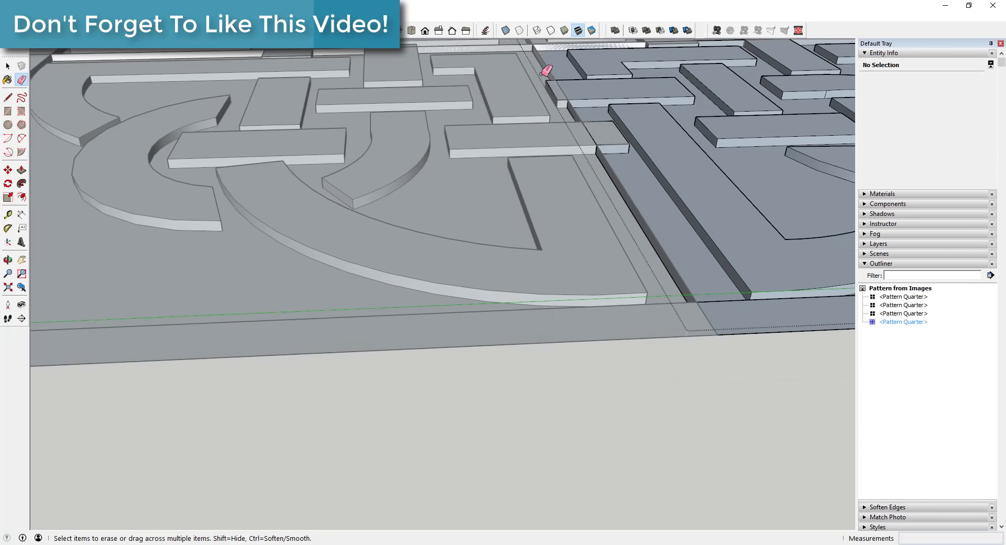
{"action": "scroll", "coordinate": [553, 63], "scroll_direction": "up", "scroll_amount": 1}
{"action": "scroll", "coordinate": [555, 66], "scroll_direction": "down", "scroll_amount": 2}
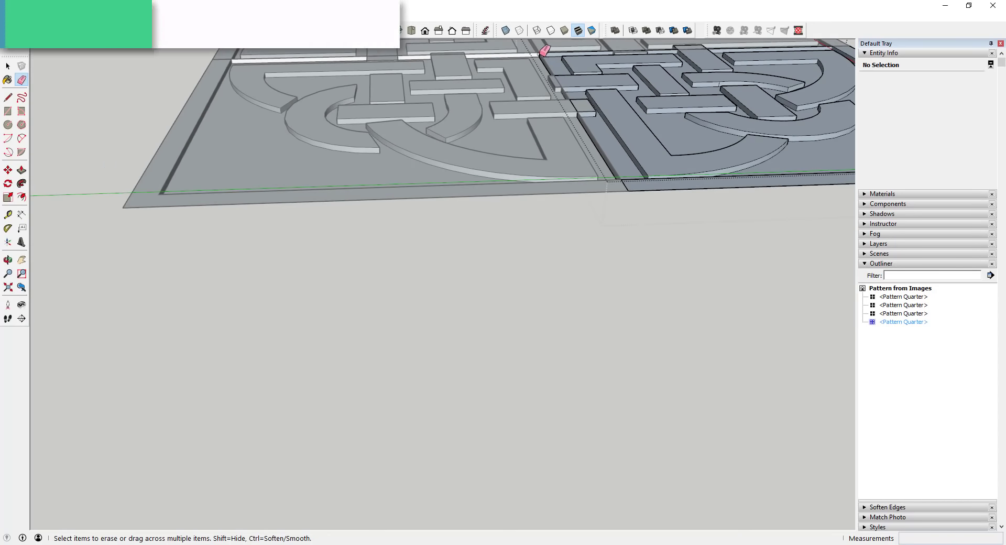
{"action": "middle_click_drag", "start_coordinate": [261, 70], "coordinate": [590, 180]}
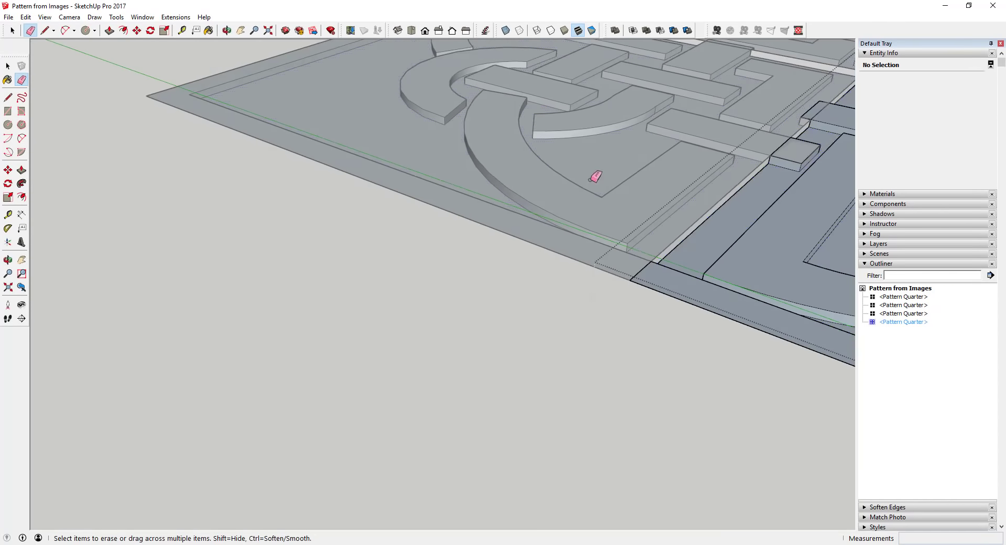
- Open the neighbouring quarter for editing and erase the three exposed side wall pieces along its seam
{"action": "key", "text": "space"}
{"action": "double_click", "coordinate": [689, 231]}
{"action": "left_click", "coordinate": [684, 229]}
{"action": "left_click", "coordinate": [685, 231]}
{"action": "key", "text": "e"}
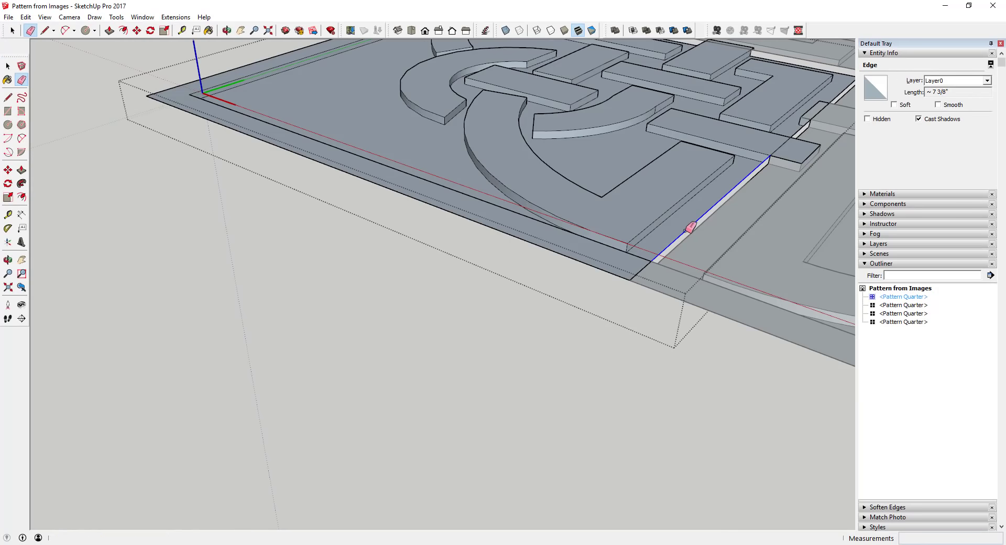
{"action": "left_click", "coordinate": [691, 225]}
{"action": "scroll", "coordinate": [696, 224], "scroll_direction": "down", "scroll_amount": 2}
{"action": "scroll", "coordinate": [725, 187], "scroll_direction": "up", "scroll_amount": 3}
{"action": "left_click", "coordinate": [754, 160]}
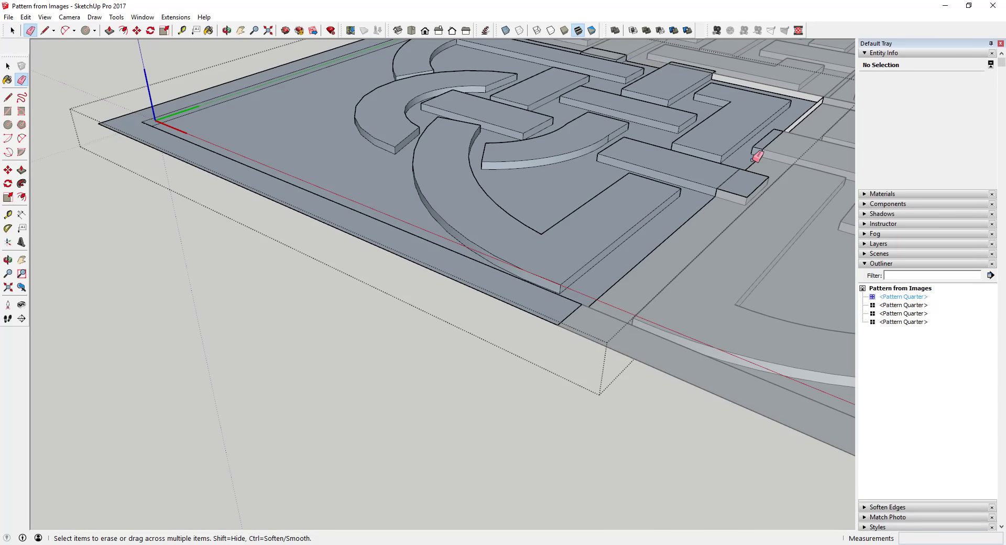
{"action": "left_click", "coordinate": [813, 108]}
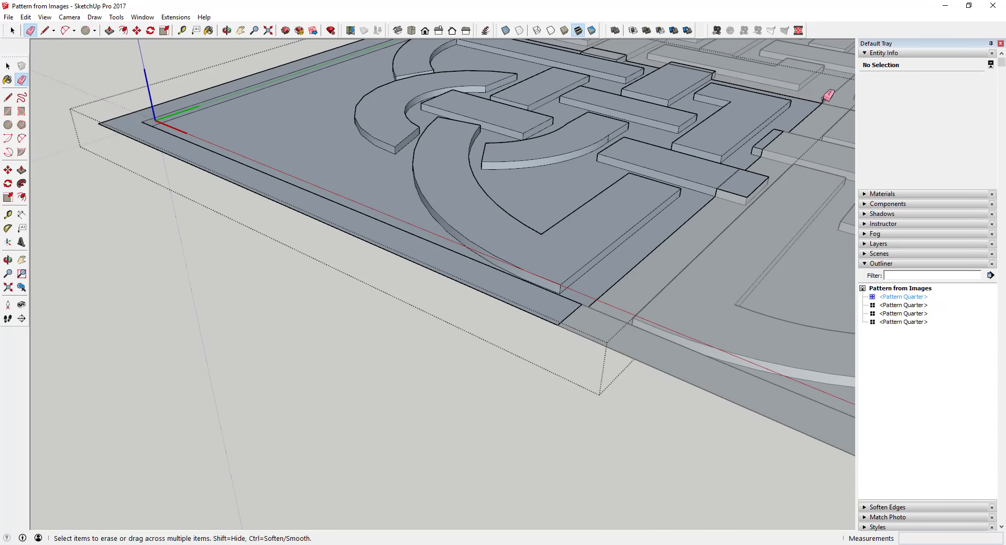
- Examine the seam between the two quarters and the strip end crossing it for leftover edges
{"action": "scroll", "coordinate": [826, 112], "scroll_direction": "down", "scroll_amount": 2}
{"action": "middle_click_drag", "start_coordinate": [542, 164], "coordinate": [595, 381]}
{"action": "scroll", "coordinate": [499, 262], "scroll_direction": "down", "scroll_amount": 3}
{"action": "mouse_move", "coordinate": [502, 244]}
{"action": "middle_mouse_down"}
{"action": "mouse_move", "coordinate": [705, 193]}
{"action": "mouse_move", "coordinate": [589, 215]}
{"action": "mouse_move", "coordinate": [659, 171]}
{"action": "mouse_move", "coordinate": [635, 148]}
{"action": "mouse_move", "coordinate": [580, 166]}
{"action": "middle_mouse_up"}
{"action": "scroll", "coordinate": [574, 218], "scroll_direction": "up", "scroll_amount": 3}
{"action": "scroll", "coordinate": [539, 163], "scroll_direction": "up", "scroll_amount": 5}
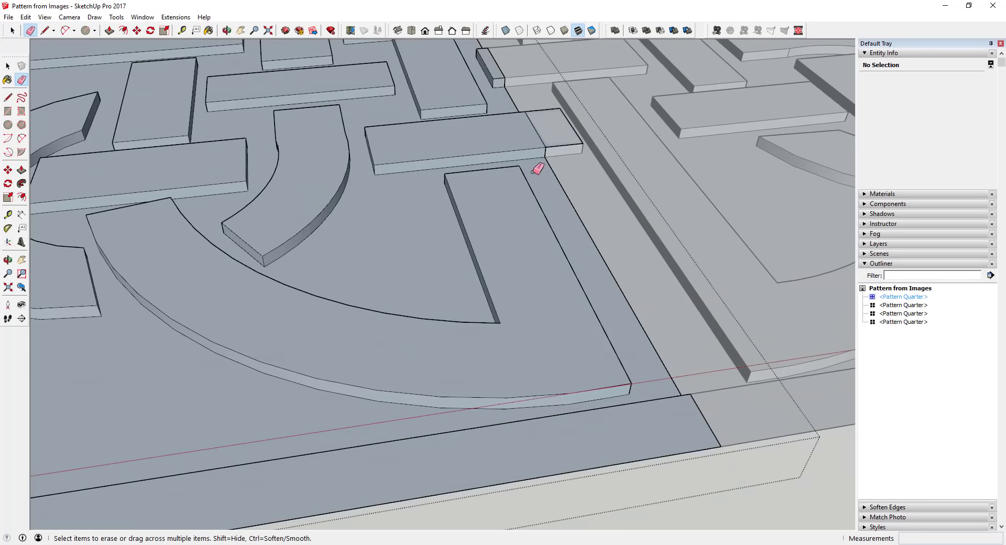
{"action": "scroll", "coordinate": [546, 132], "scroll_direction": "down", "scroll_amount": 4}
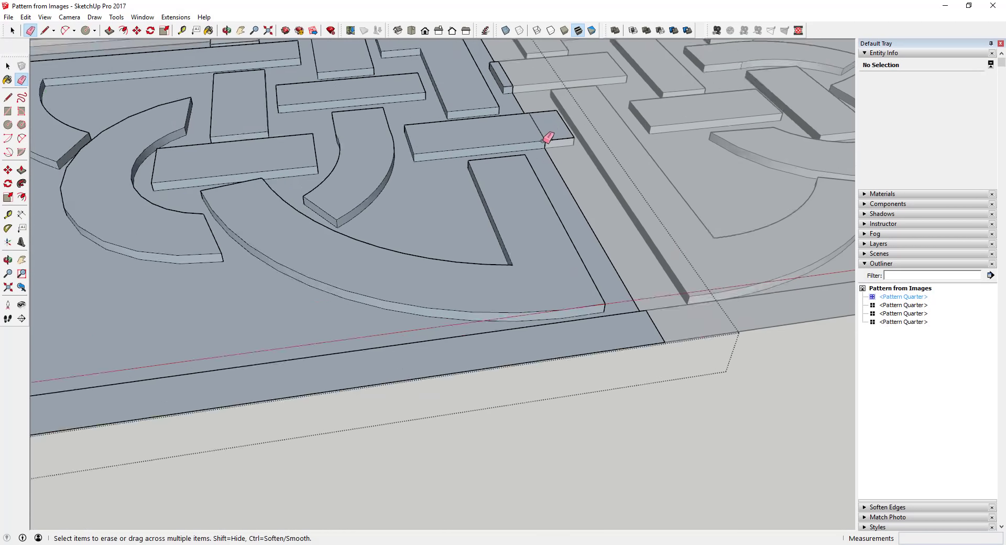
{"action": "scroll", "coordinate": [546, 129], "scroll_direction": "up", "scroll_amount": 5}
{"action": "scroll", "coordinate": [558, 136], "scroll_direction": "down", "scroll_amount": 5}
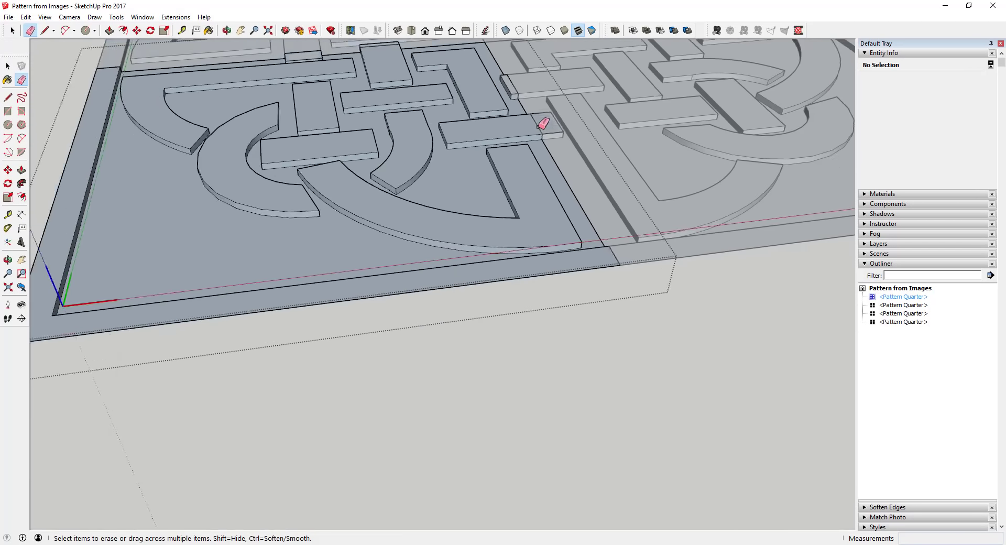
{"action": "scroll", "coordinate": [544, 124], "scroll_direction": "up", "scroll_amount": 5}
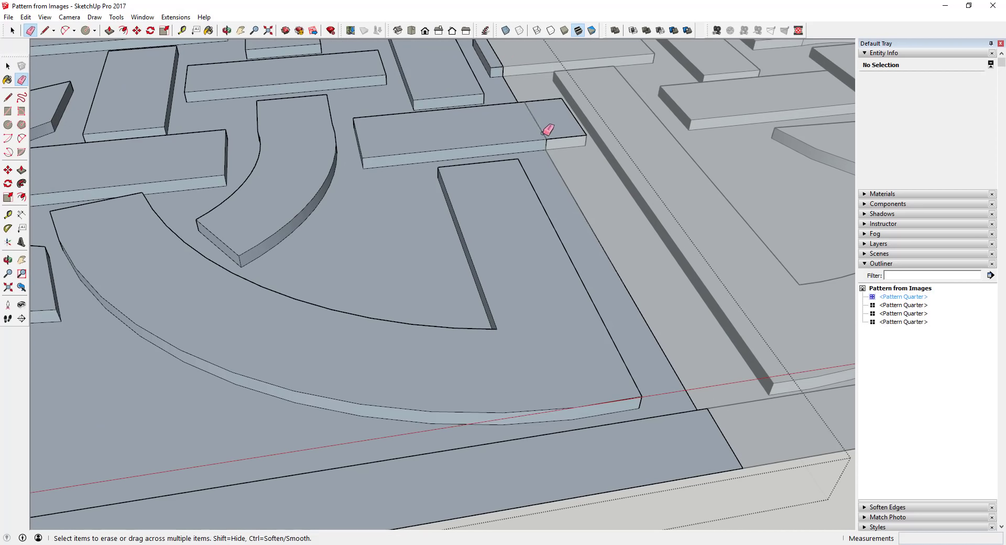
- Hide the leftover seam edges across the tops and sides of the strips that cross between quarters, and leave the component
{"action": "key", "text": "space"}
{"action": "mouse_move", "coordinate": [515, 150]}
{"action": "middle_mouse_down"}
{"action": "mouse_move", "coordinate": [484, 256]}
{"action": "mouse_move", "coordinate": [545, 200]}
{"action": "middle_mouse_up"}
{"action": "key", "text": "e"}
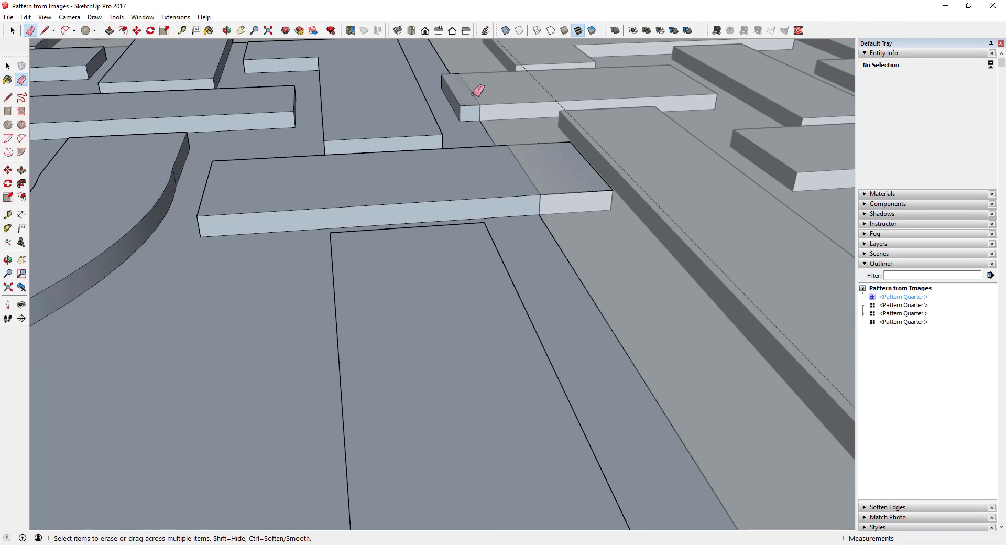
{"action": "scroll", "coordinate": [524, 248], "scroll_direction": "down", "scroll_amount": 3}
{"action": "middle_click_drag", "start_coordinate": [524, 248], "coordinate": [11, 319]}
{"action": "scroll", "coordinate": [241, 127], "scroll_direction": "up", "scroll_amount": 2}
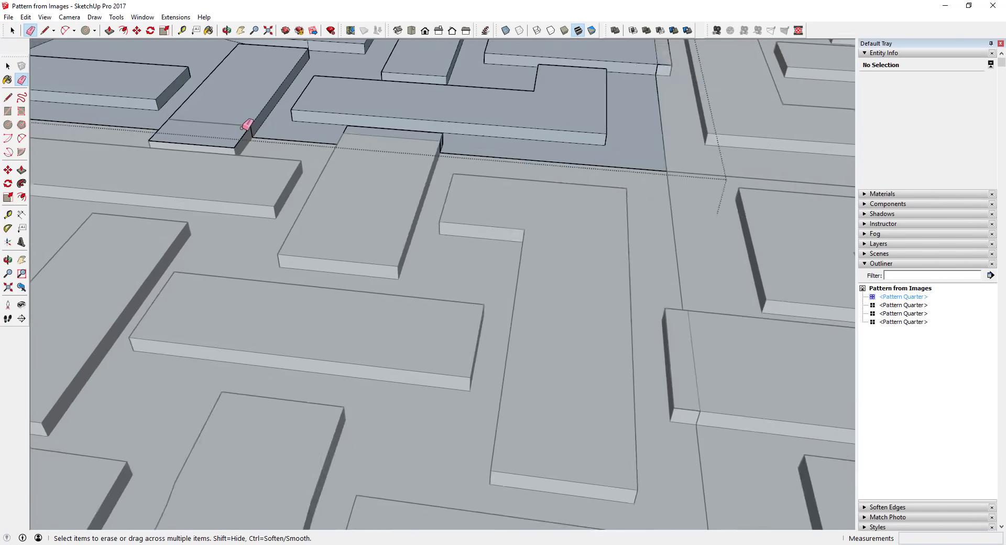
{"action": "scroll", "coordinate": [246, 125], "scroll_direction": "up", "scroll_amount": 2}
{"action": "mouse_move", "coordinate": [345, 147]}
{"action": "middle_mouse_down"}
{"action": "mouse_move", "coordinate": [563, 197]}
{"action": "mouse_move", "coordinate": [551, 209]}
{"action": "middle_mouse_up"}
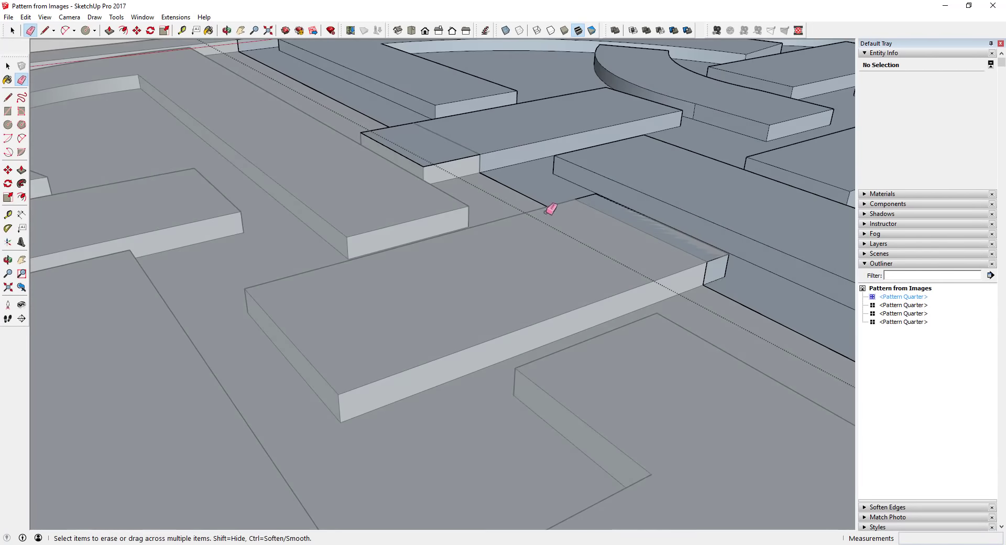
{"action": "scroll", "coordinate": [565, 265], "scroll_direction": "down", "scroll_amount": 5}
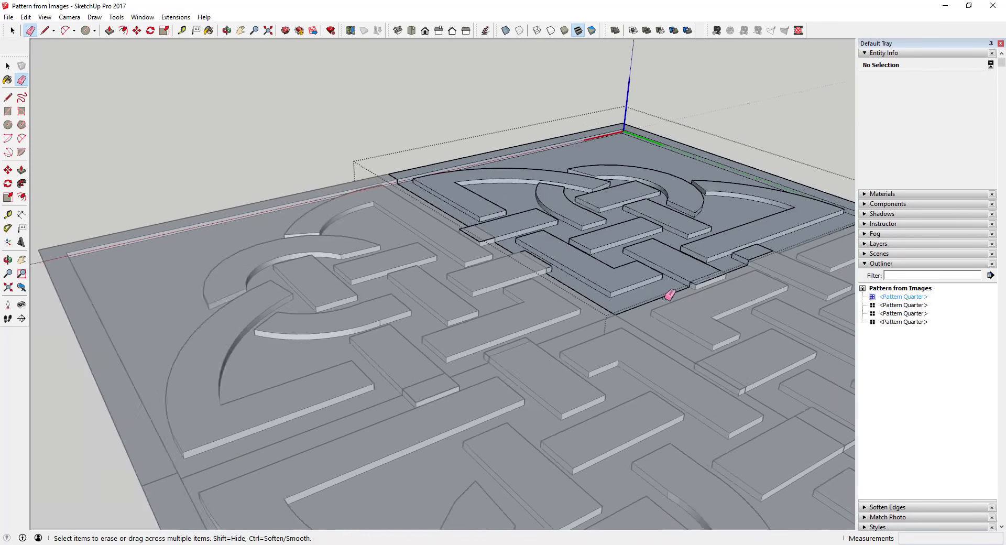
{"action": "scroll", "coordinate": [705, 276], "scroll_direction": "up", "scroll_amount": 5}
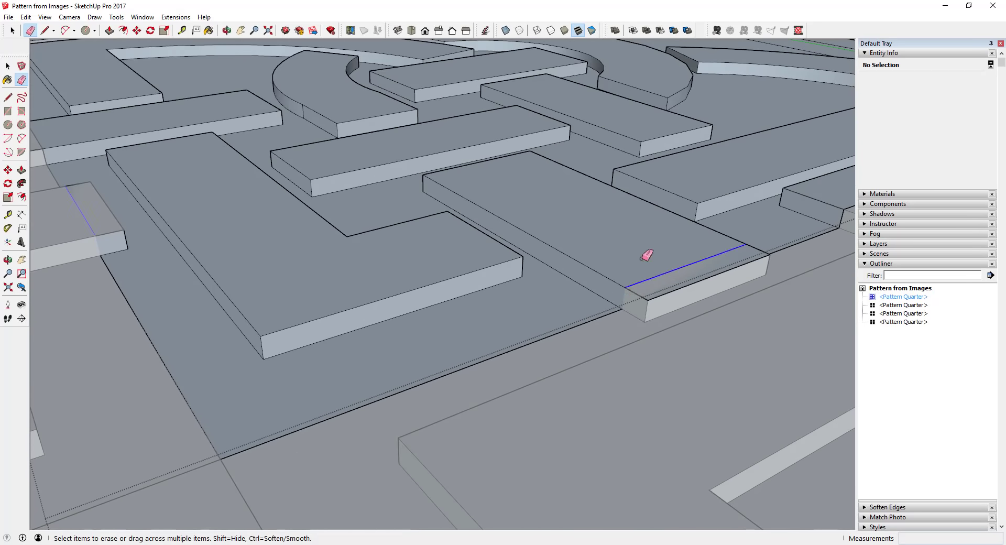
{"action": "scroll", "coordinate": [722, 195], "scroll_direction": "down", "scroll_amount": 3}
{"action": "scroll", "coordinate": [812, 215], "scroll_direction": "up", "scroll_amount": 2}
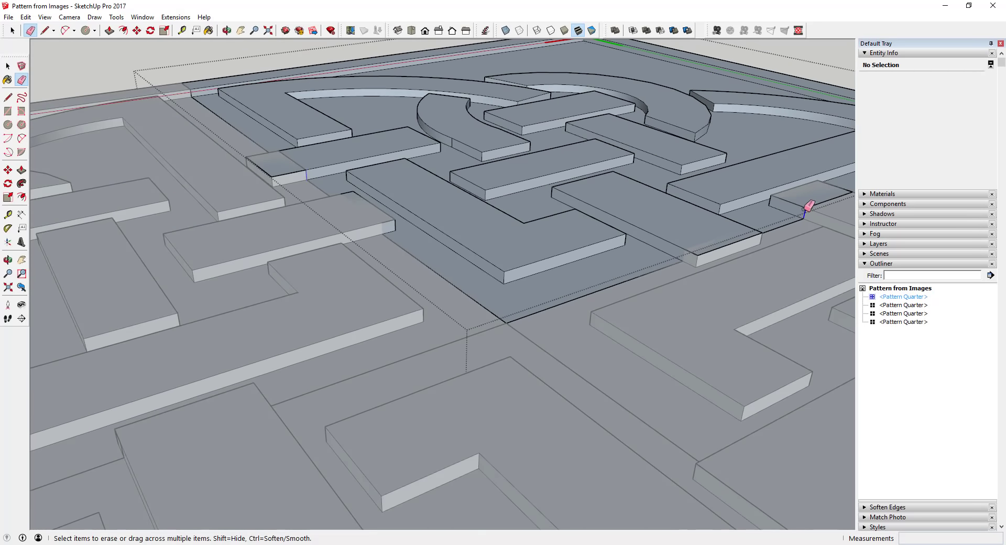
{"action": "mouse_move", "coordinate": [620, 215]}
{"action": "middle_mouse_down"}
{"action": "mouse_move", "coordinate": [737, 222]}
{"action": "mouse_move", "coordinate": [238, 194]}
{"action": "middle_mouse_up"}
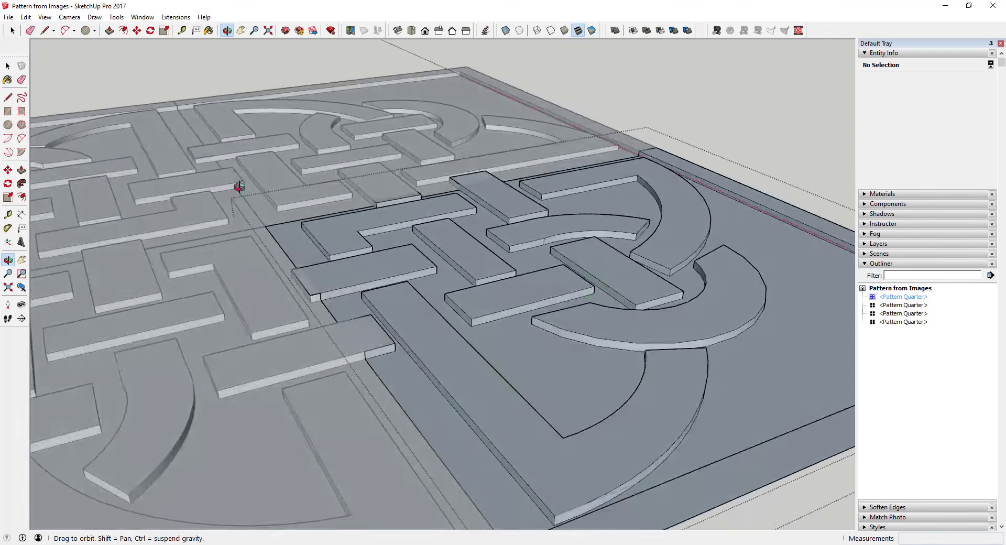
{"action": "scroll", "coordinate": [343, 265], "scroll_direction": "up", "scroll_amount": 6}
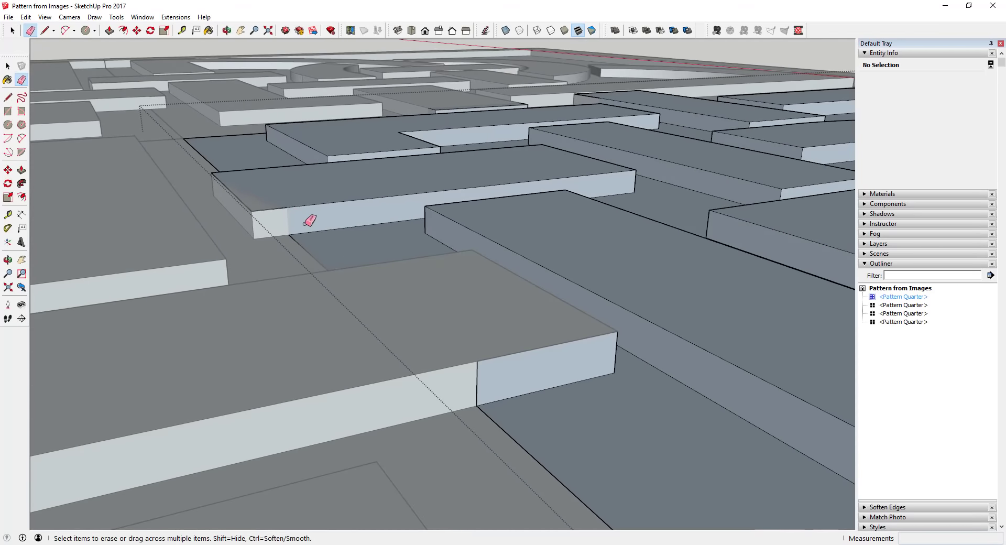
{"action": "scroll", "coordinate": [486, 381], "scroll_direction": "down", "scroll_amount": 10}
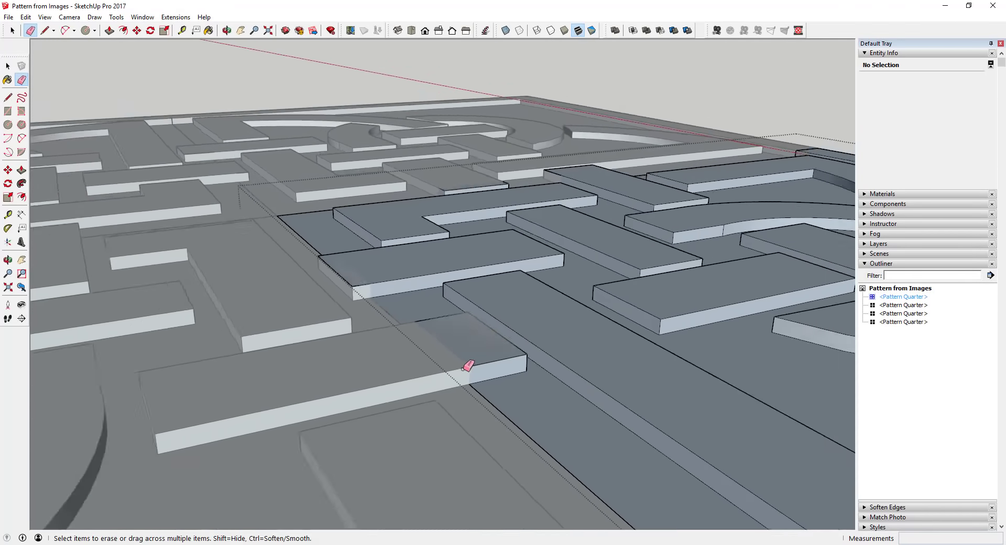
{"action": "key", "text": "space"}
- Open the adjoining quarter near the panel's centre, hide its background seam edges, and leave the component
{"action": "middle_click_drag", "start_coordinate": [680, 252], "coordinate": [189, 447]}
{"action": "scroll", "coordinate": [409, 369], "scroll_direction": "up", "scroll_amount": 3}
{"action": "middle_click_drag", "start_coordinate": [505, 407], "coordinate": [505, 312]}
{"action": "scroll", "coordinate": [508, 306], "scroll_direction": "up", "scroll_amount": 8}
{"action": "scroll", "coordinate": [514, 307], "scroll_direction": "down", "scroll_amount": 3}
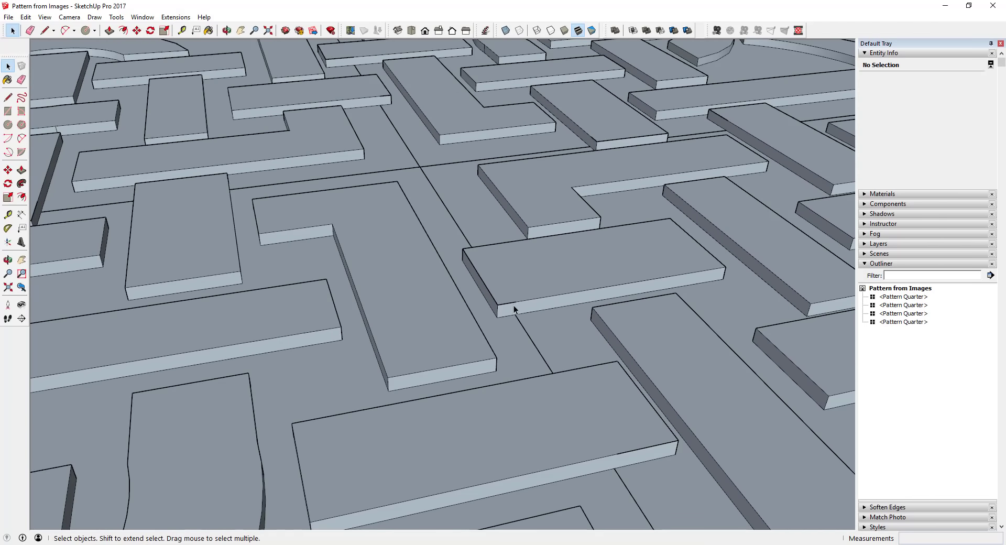
{"action": "left_click", "coordinate": [532, 338]}
{"action": "double_click", "coordinate": [533, 338]}
{"action": "key", "text": "e"}
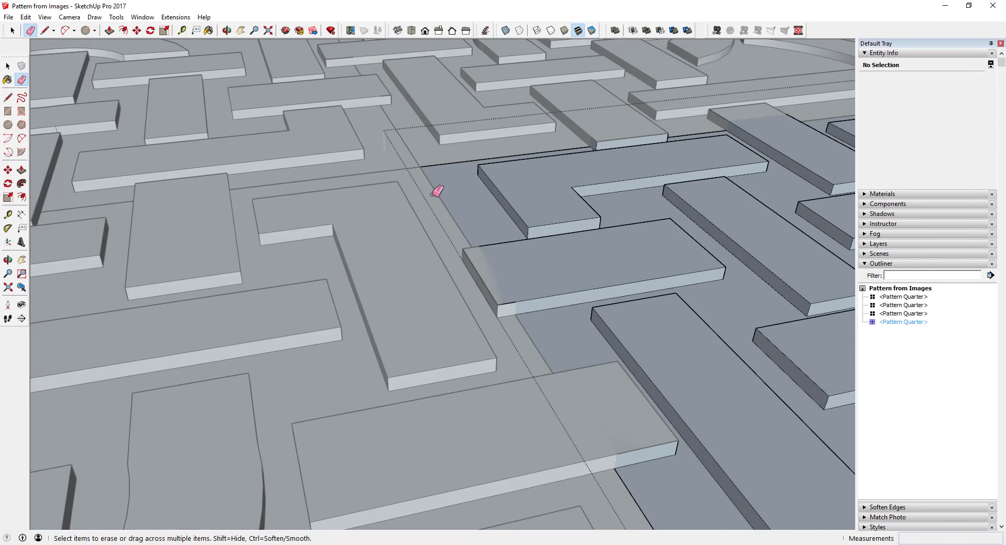
{"action": "scroll", "coordinate": [440, 183], "scroll_direction": "down", "scroll_amount": 8}
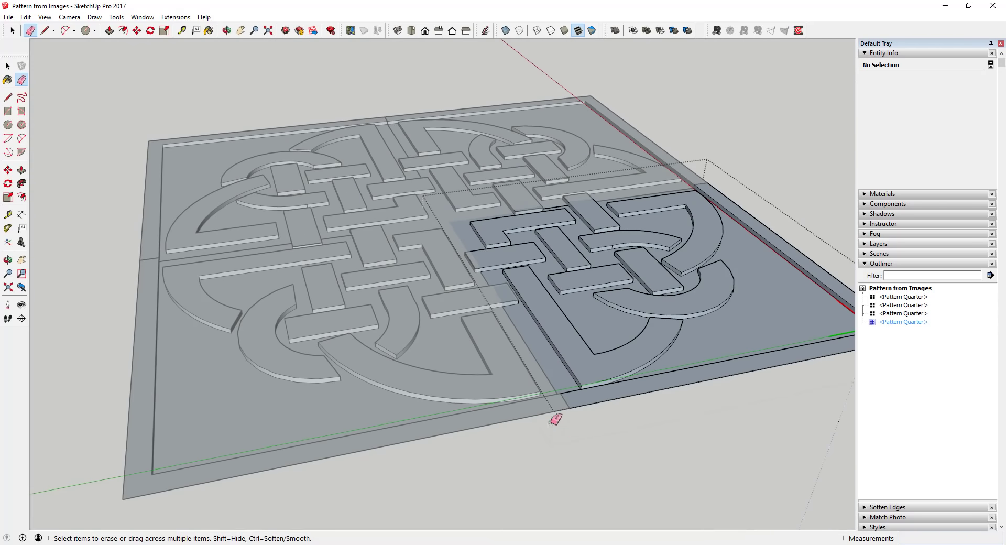
{"action": "scroll", "coordinate": [566, 393], "scroll_direction": "up", "scroll_amount": 5}
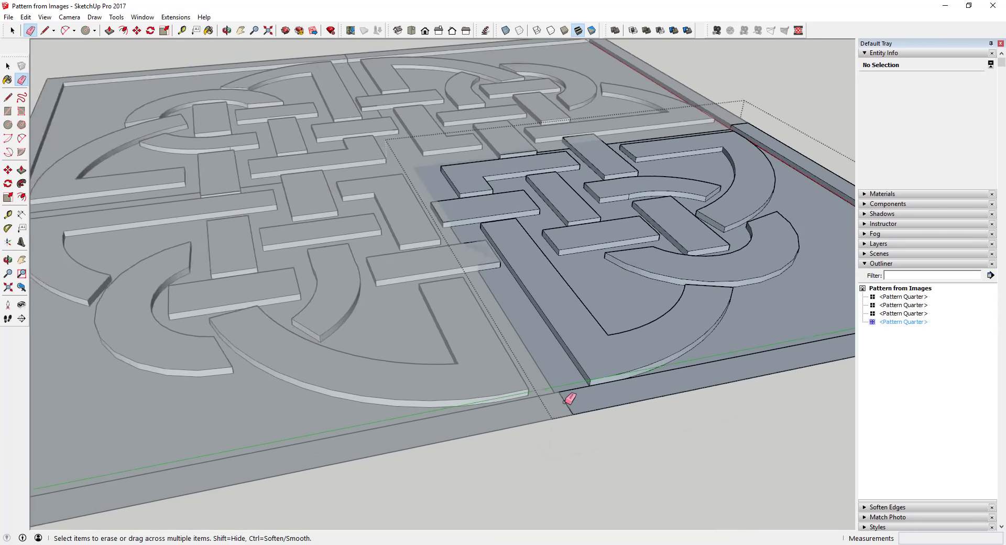
{"action": "key", "text": "space"}
{"action": "key", "text": "Escape"}
- Open the front quarter, hide the remaining seam edges across its border and background, and leave the component
{"action": "scroll", "coordinate": [661, 481], "scroll_direction": "down", "scroll_amount": 8}
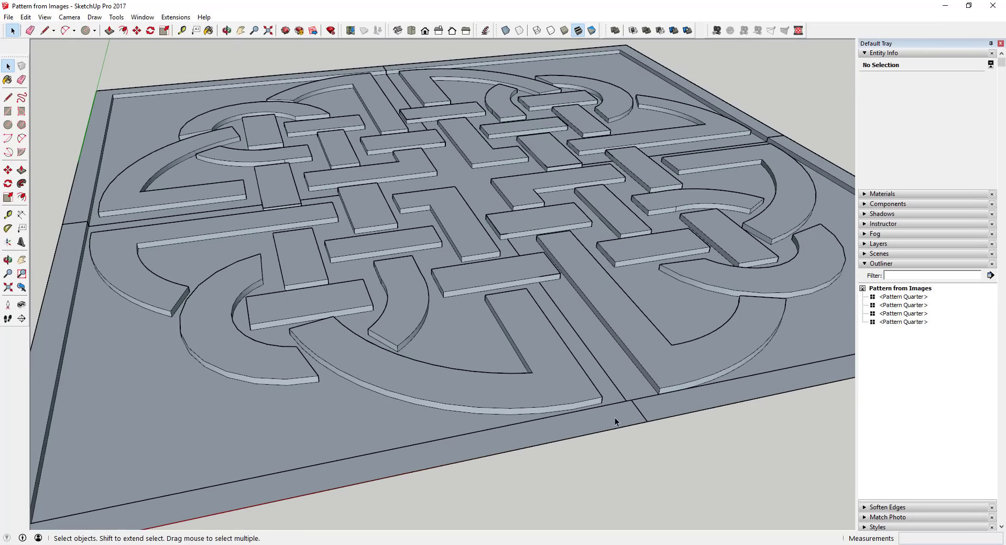
{"action": "left_click", "coordinate": [642, 412]}
{"action": "double_click", "coordinate": [642, 412]}
{"action": "key", "text": "e"}
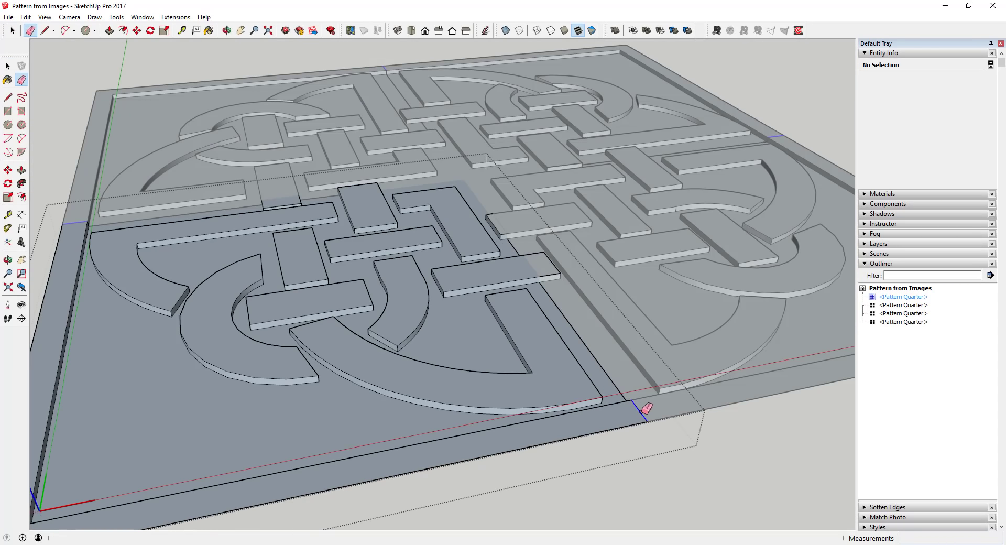
{"action": "left_click", "coordinate": [607, 377]}
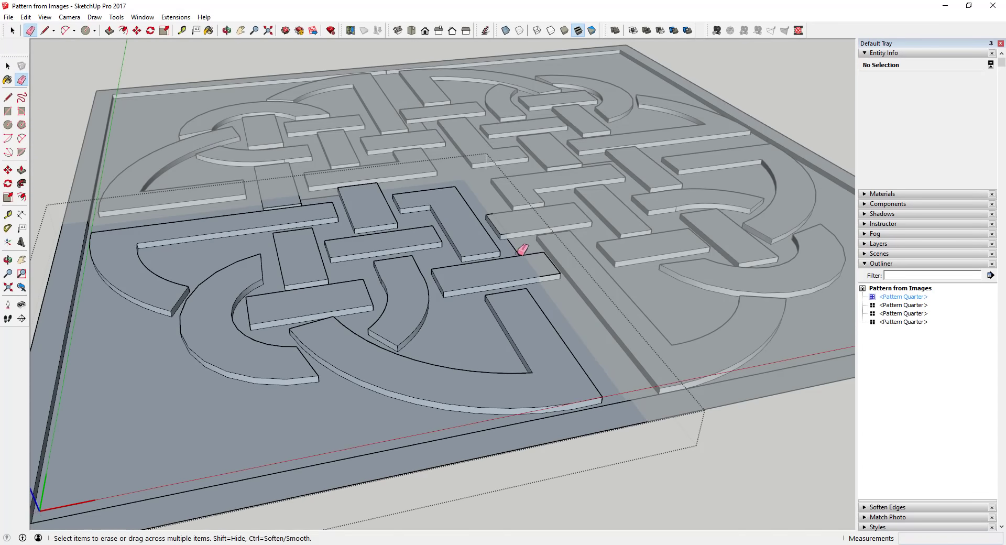
{"action": "left_click", "coordinate": [517, 247]}
{"action": "scroll", "coordinate": [325, 191], "scroll_direction": "up", "scroll_amount": 2}
{"action": "scroll", "coordinate": [628, 251], "scroll_direction": "down", "scroll_amount": 3}
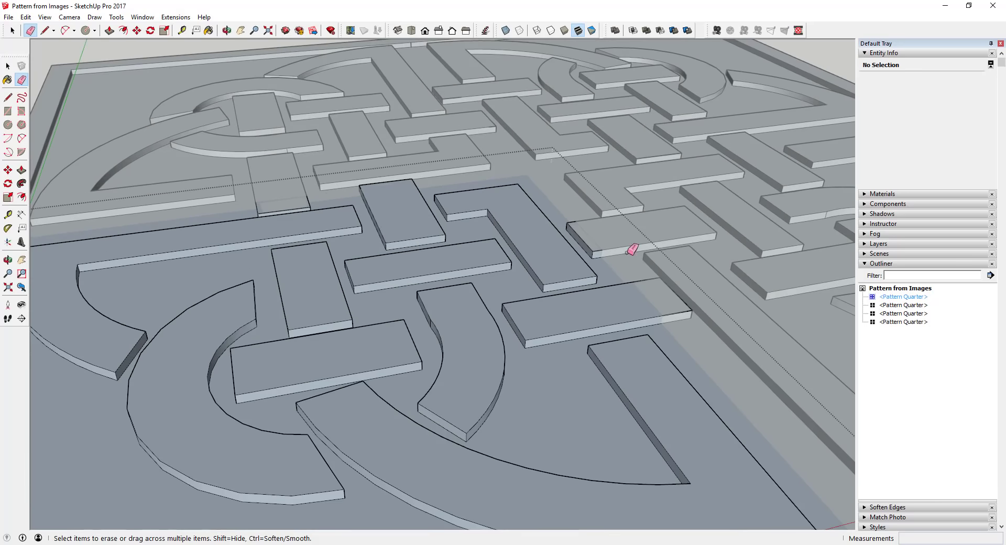
{"action": "key", "text": "space"}
{"action": "left_click", "coordinate": [156, 329]}
- Open the front corner quarter at the origin for editing
{"action": "scroll", "coordinate": [247, 320], "scroll_direction": "down", "scroll_amount": 1}
{"action": "middle_click_drag", "start_coordinate": [523, 274], "coordinate": [451, 525]}
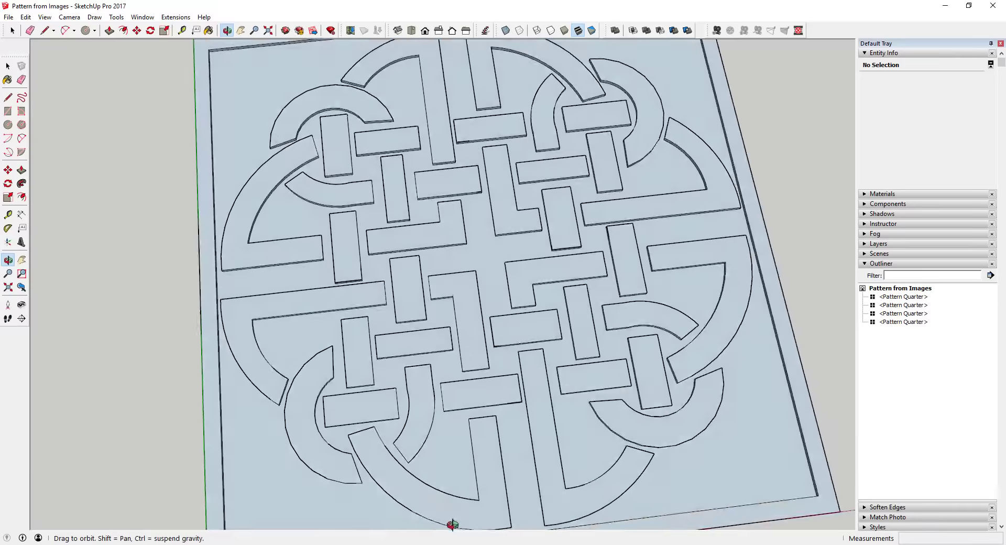
{"action": "scroll", "coordinate": [481, 378], "scroll_direction": "down", "scroll_amount": 2}
{"action": "scroll", "coordinate": [490, 324], "scroll_direction": "down", "scroll_amount": 2}
{"action": "mouse_move", "coordinate": [519, 459]}
{"action": "middle_mouse_down"}
{"action": "mouse_move", "coordinate": [473, 328]}
{"action": "mouse_move", "coordinate": [521, 194]}
{"action": "middle_mouse_up"}
{"action": "middle_click_drag", "start_coordinate": [470, 371], "coordinate": [580, 287]}
{"action": "double_click", "coordinate": [397, 364]}
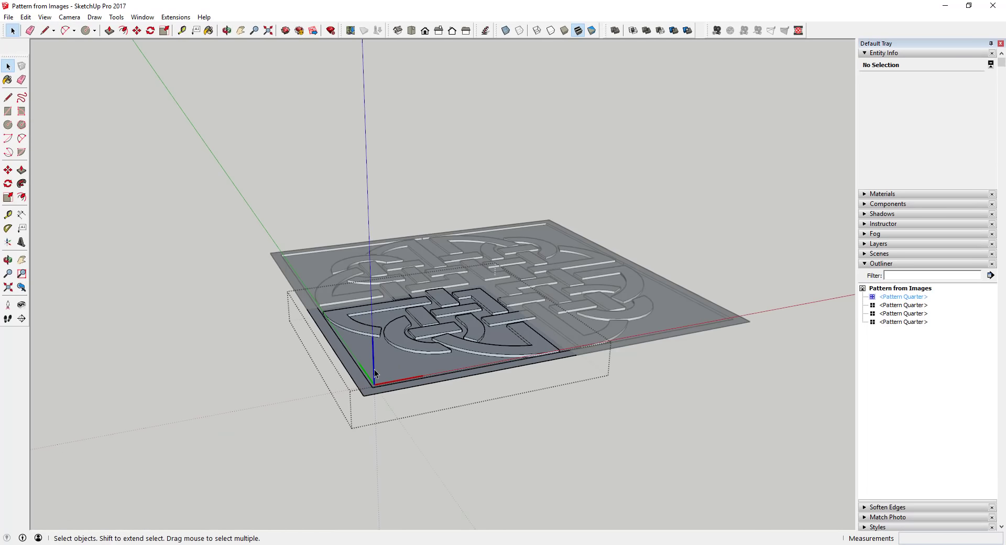
- Reverse the quarter's recessed background face
{"action": "right_click", "coordinate": [376, 377]}
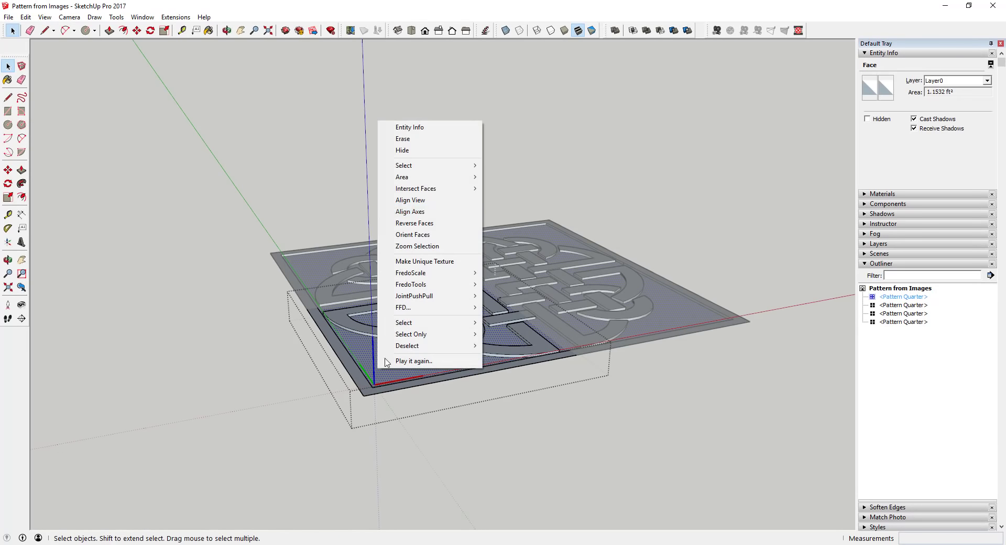
{"action": "left_click", "coordinate": [414, 222]}
{"action": "scroll", "coordinate": [492, 312], "scroll_direction": "up", "scroll_amount": 5}
{"action": "middle_click_drag", "start_coordinate": [466, 338], "coordinate": [470, 342]}
{"action": "scroll", "coordinate": [470, 340], "scroll_direction": "down", "scroll_amount": 4}
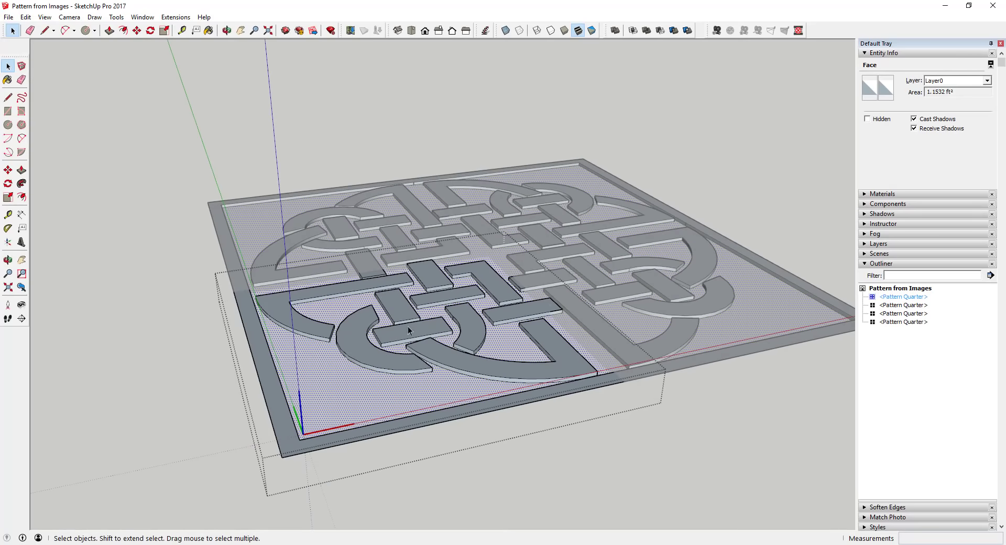
- Select all geometry inside the quarter component, reverse all its faces, and clear the selection
{"action": "scroll", "coordinate": [360, 375], "scroll_direction": "up", "scroll_amount": 1}
{"action": "middle_click_drag", "start_coordinate": [356, 396], "coordinate": [184, 218]}
{"action": "key", "text": "ctrl+a"}
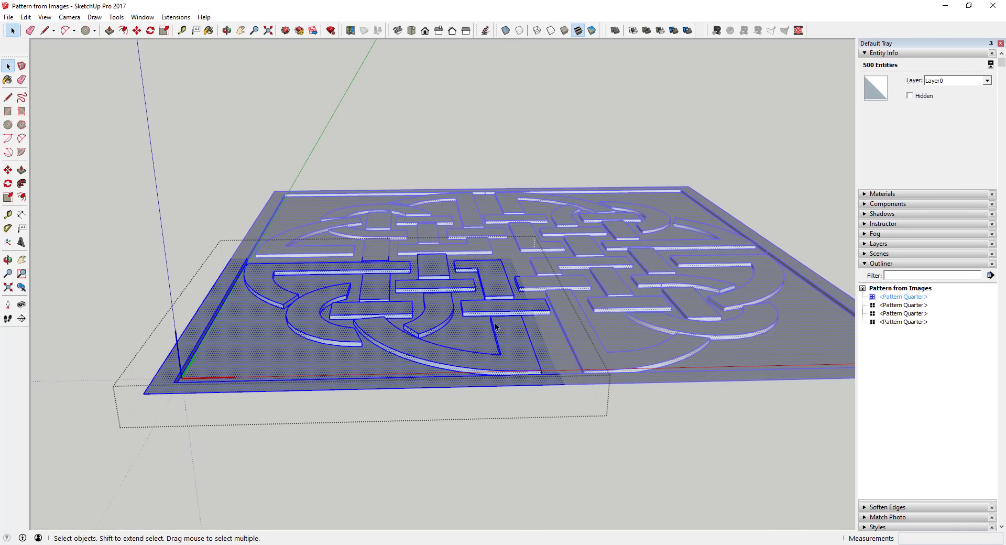
{"action": "right_click", "coordinate": [498, 290]}
{"action": "left_click", "coordinate": [550, 366]}
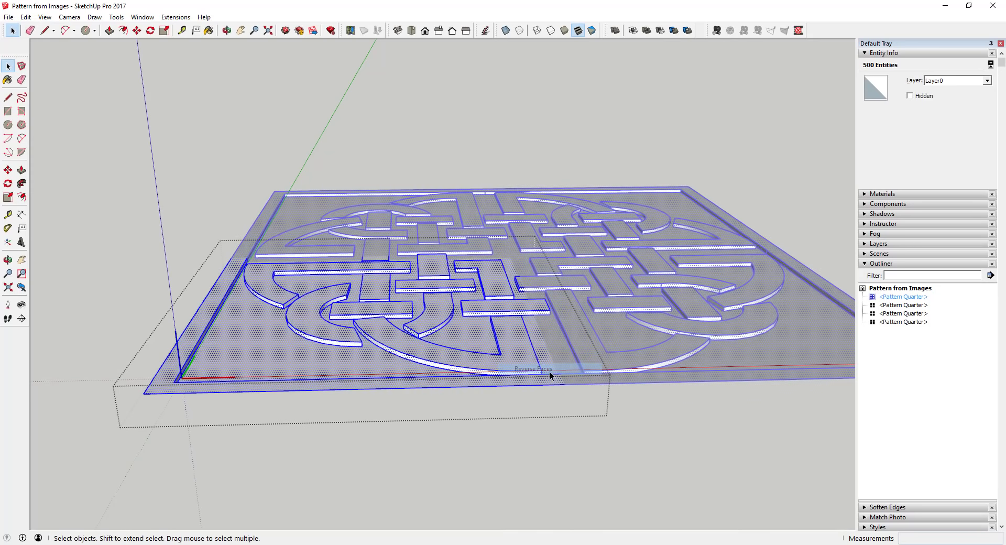
{"action": "left_click", "coordinate": [592, 446]}
{"action": "middle_click_drag", "start_coordinate": [592, 447], "coordinate": [418, 372]}
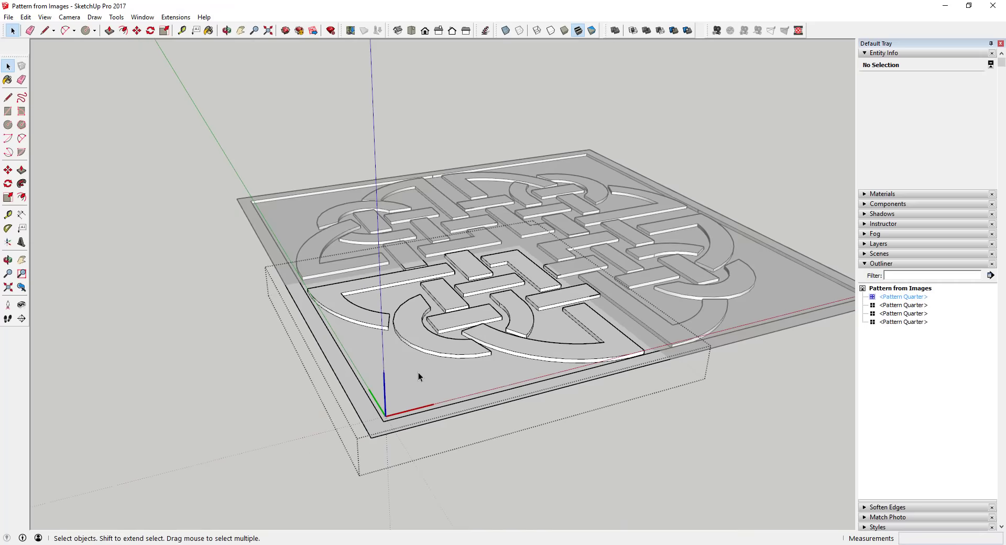
{"action": "key", "text": "p"}
{"action": "double_click", "coordinate": [415, 376]}
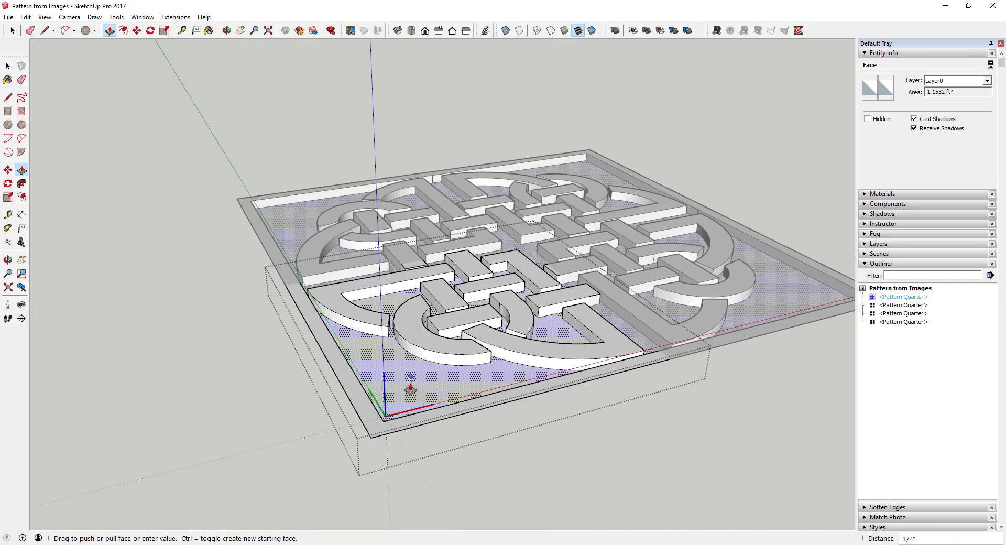
{"action": "left_click_drag", "start_coordinate": [411, 389], "coordinate": [411, 390]}
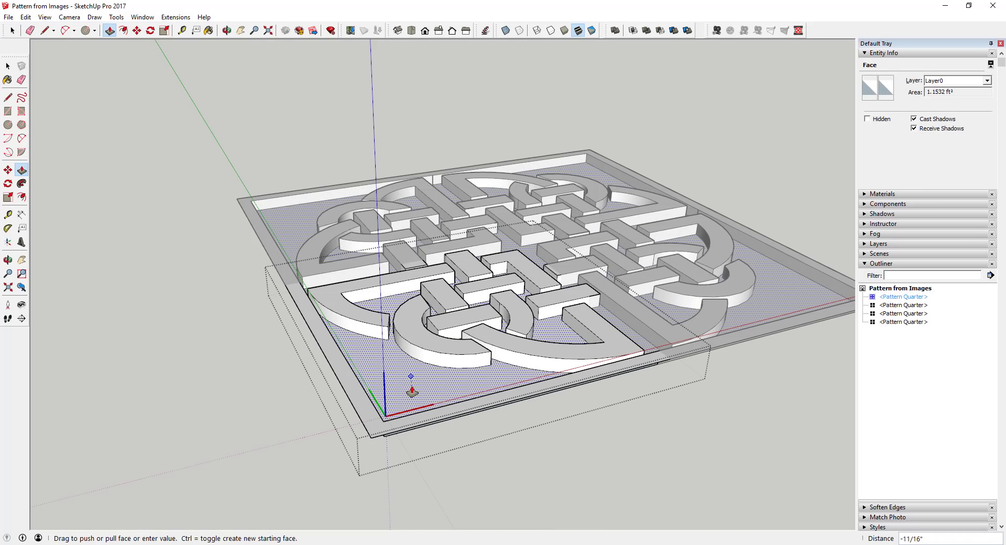
{"action": "key", "text": "a"}
{"action": "key", "text": "space"}
- Push the quarter's recessed background face down about 11/16" and leave the component
{"action": "key", "text": "p"}
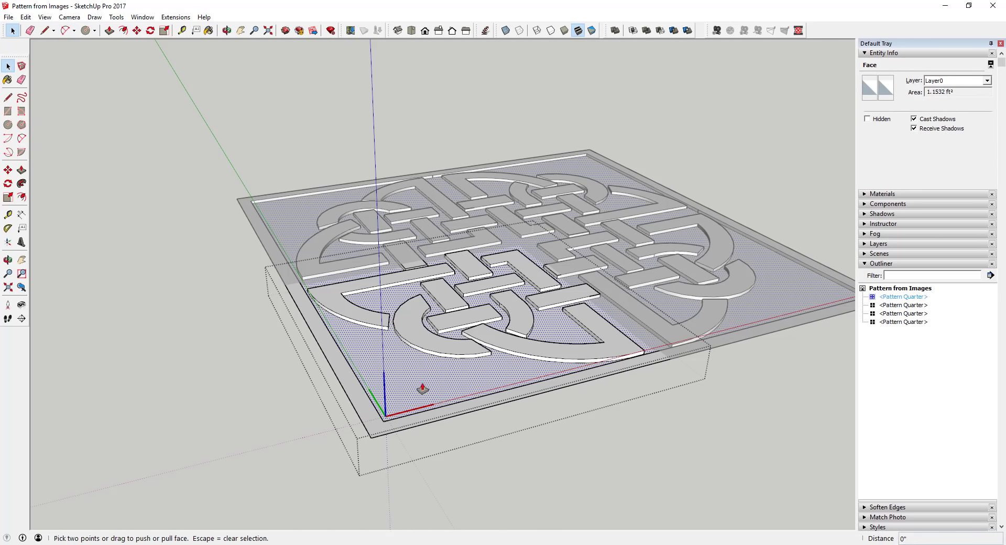
{"action": "key", "text": "p"}
{"action": "left_click_drag", "start_coordinate": [423, 388], "coordinate": [419, 395]}
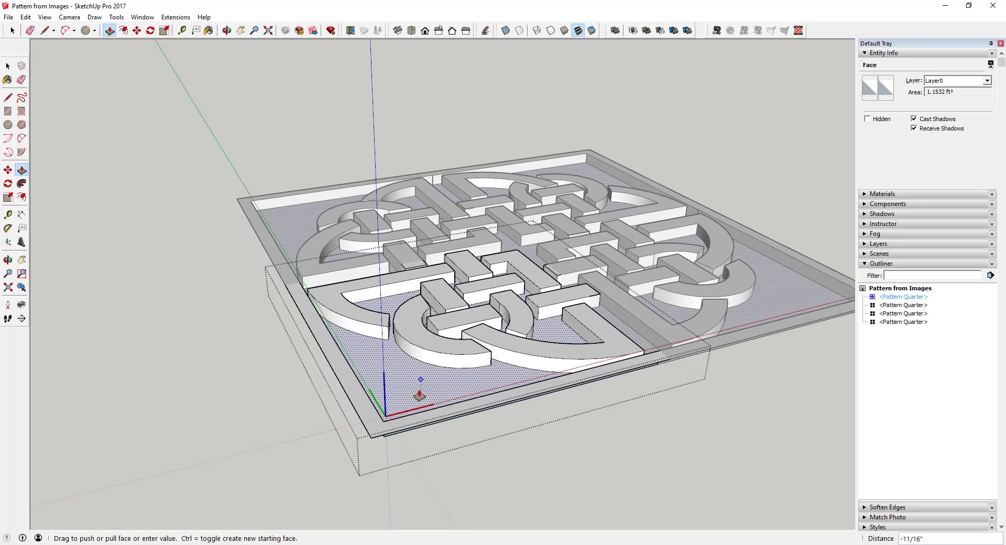
{"action": "key", "text": "Return"}
{"action": "key", "text": "space"}
{"action": "left_click", "coordinate": [650, 446]}
- Inside the front quarter, draw lines 1" below the two outer border edges to form the panel's outer side faces, and leave the component
{"action": "middle_click_drag", "start_coordinate": [650, 445], "coordinate": [588, 332]}
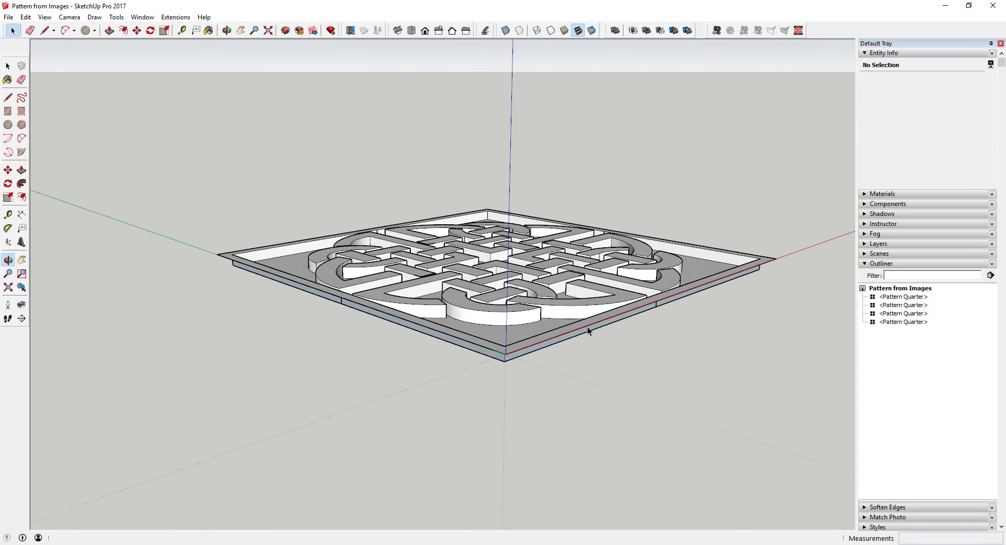
{"action": "middle_click_drag", "start_coordinate": [510, 357], "coordinate": [486, 328]}
{"action": "key", "text": "l"}
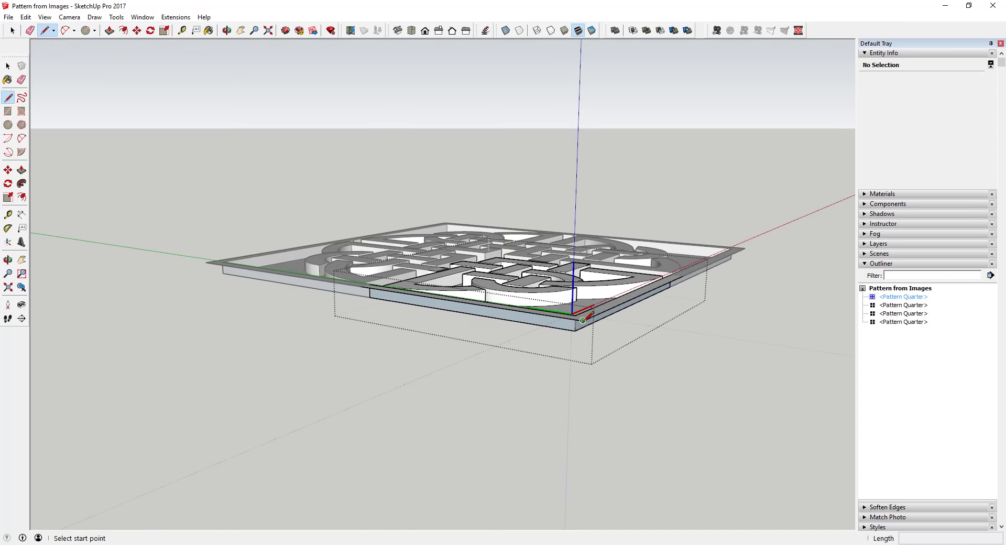
{"action": "left_click", "coordinate": [582, 321]}
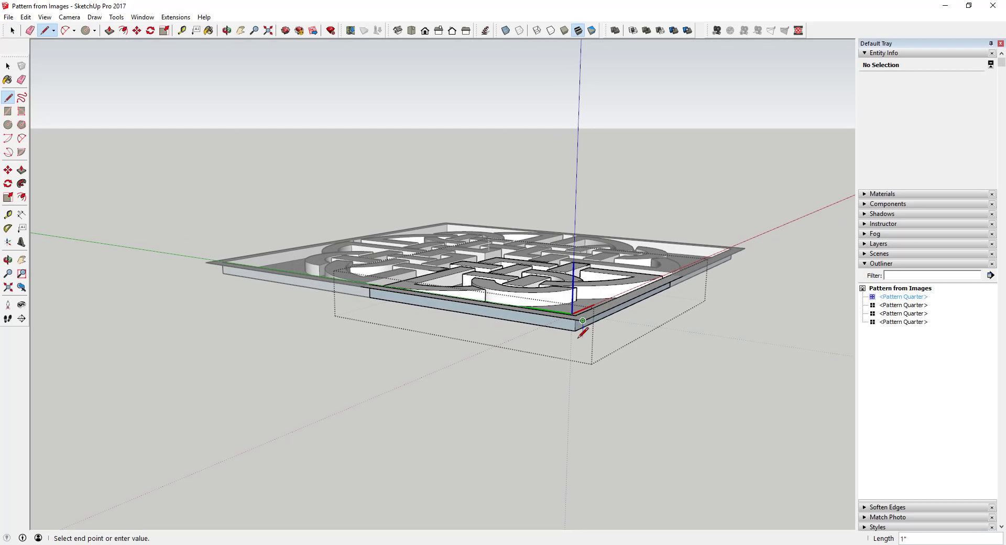
{"action": "left_click", "coordinate": [683, 275]}
{"action": "left_click", "coordinate": [582, 336]}
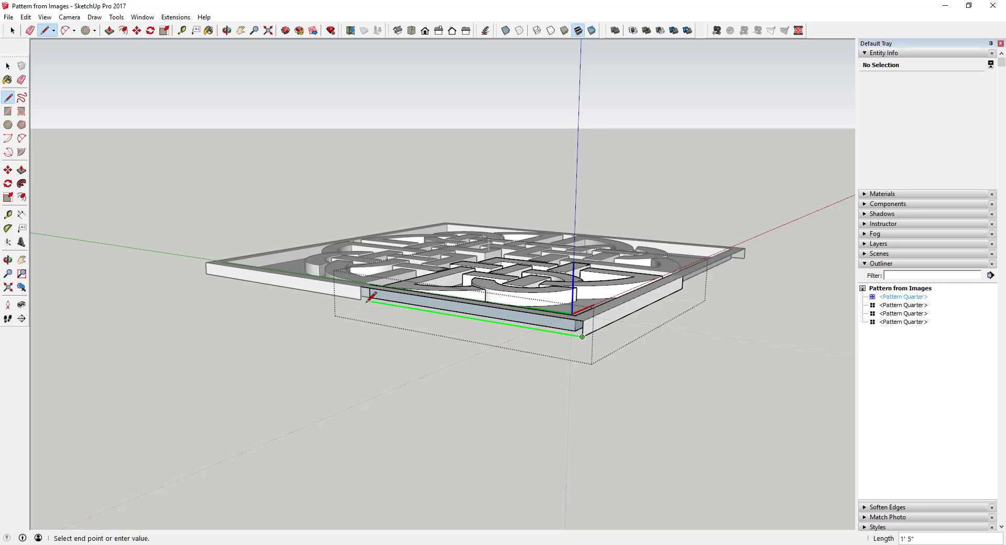
{"action": "left_click", "coordinate": [362, 285]}
{"action": "key", "text": "e"}
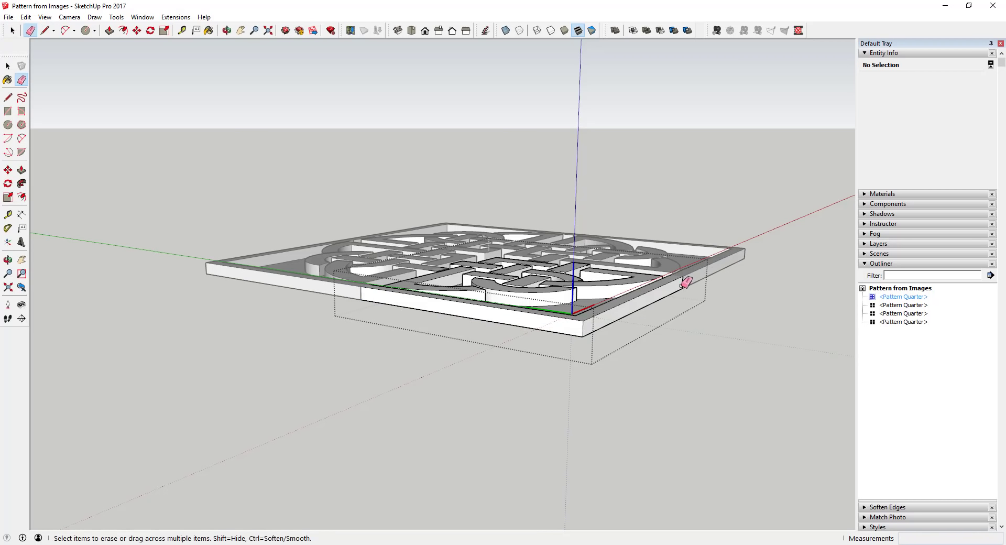
{"action": "key", "text": "space"}
{"action": "left_click", "coordinate": [710, 394]}
- Inspect the finished panel sides and raised knot, and open the front quarter at the origin for editing
{"action": "middle_click_drag", "start_coordinate": [646, 358], "coordinate": [512, 485]}
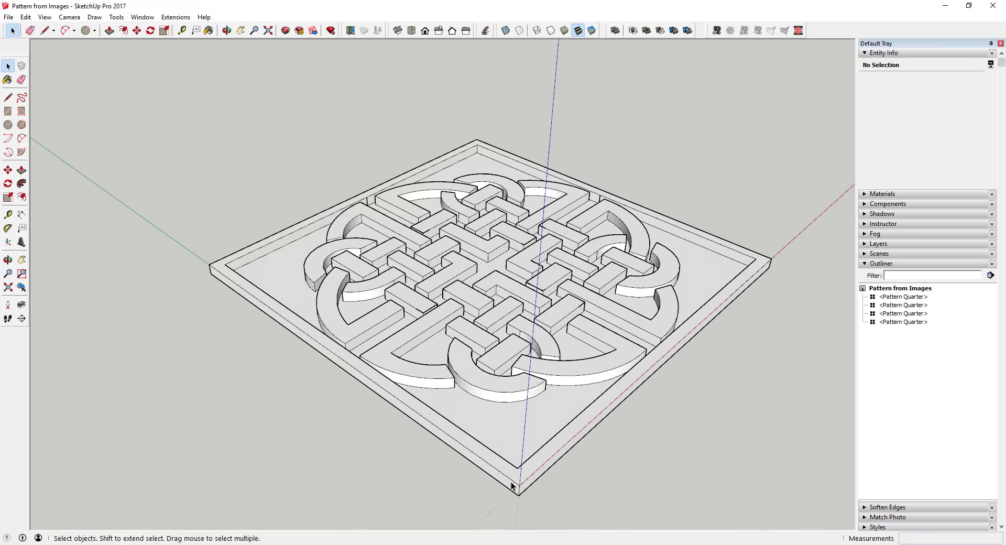
{"action": "scroll", "coordinate": [511, 485], "scroll_direction": "up", "scroll_amount": 2}
{"action": "middle_click_drag", "start_coordinate": [590, 444], "coordinate": [359, 384]}
{"action": "scroll", "coordinate": [285, 347], "scroll_direction": "up", "scroll_amount": 3}
{"action": "middle_click_drag", "start_coordinate": [285, 346], "coordinate": [509, 315]}
{"action": "scroll", "coordinate": [392, 284], "scroll_direction": "down", "scroll_amount": 2}
{"action": "scroll", "coordinate": [493, 316], "scroll_direction": "up", "scroll_amount": 3}
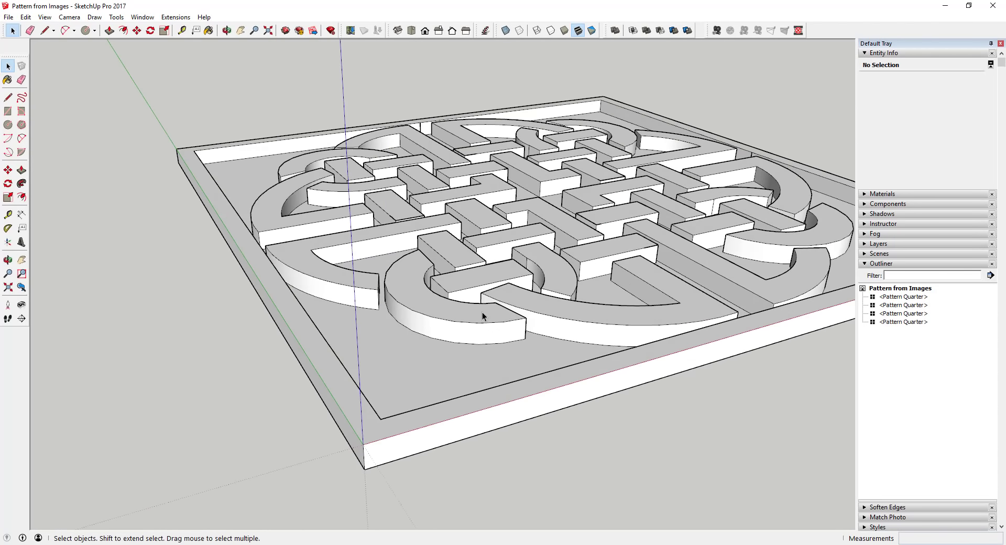
{"action": "double_click", "coordinate": [481, 317]}
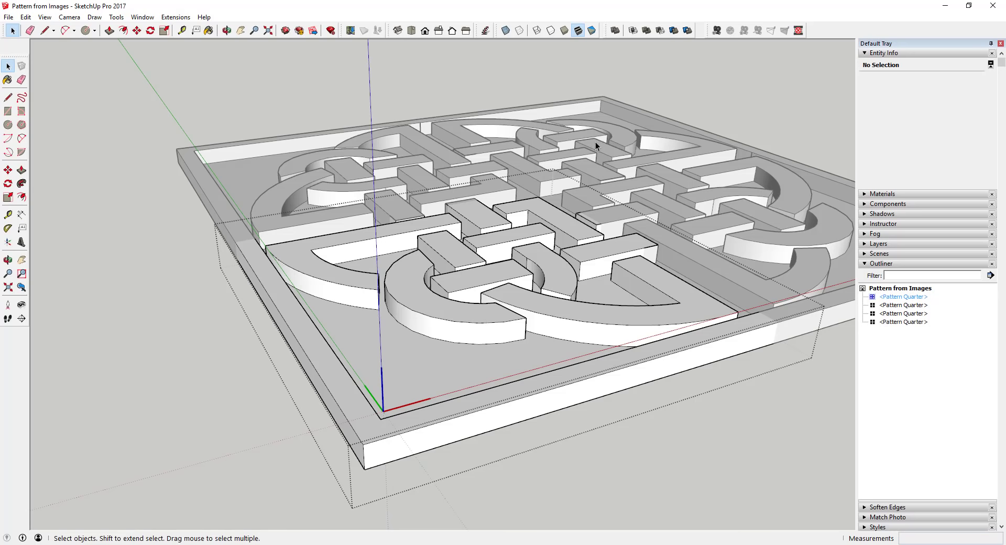
- Display the Round Corner toolbar and save the model
{"action": "right_click", "coordinate": [826, 30]}
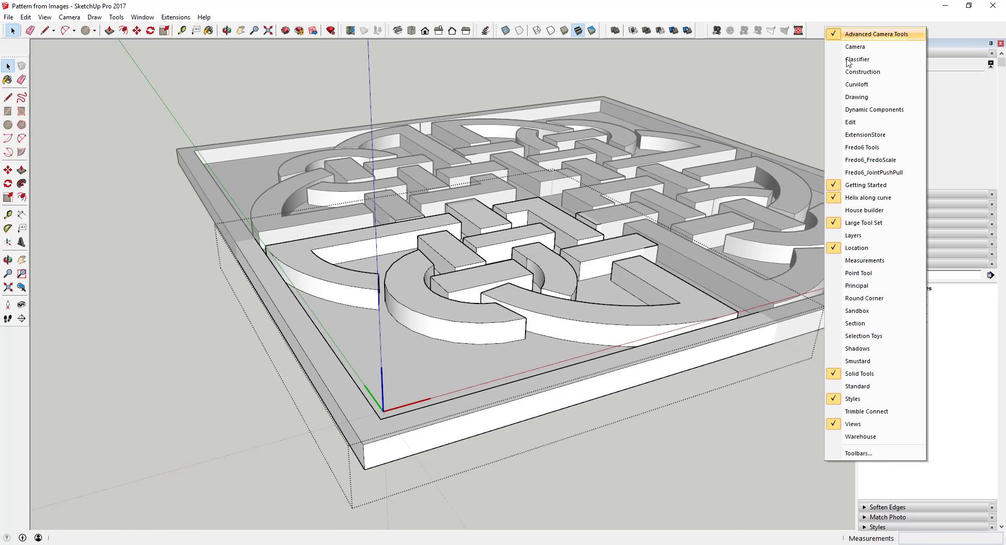
{"action": "left_click", "coordinate": [864, 300]}
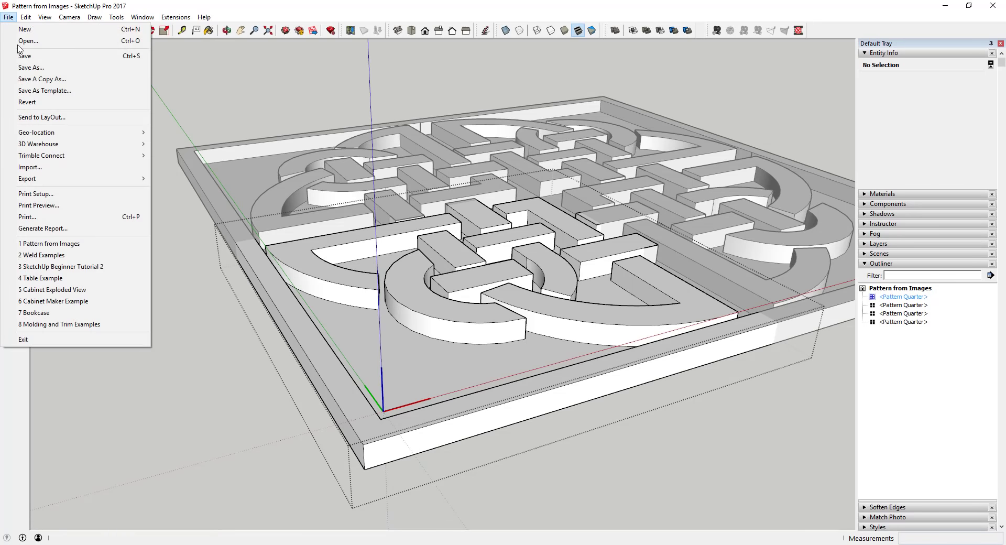
{"action": "left_click", "coordinate": [31, 56]}
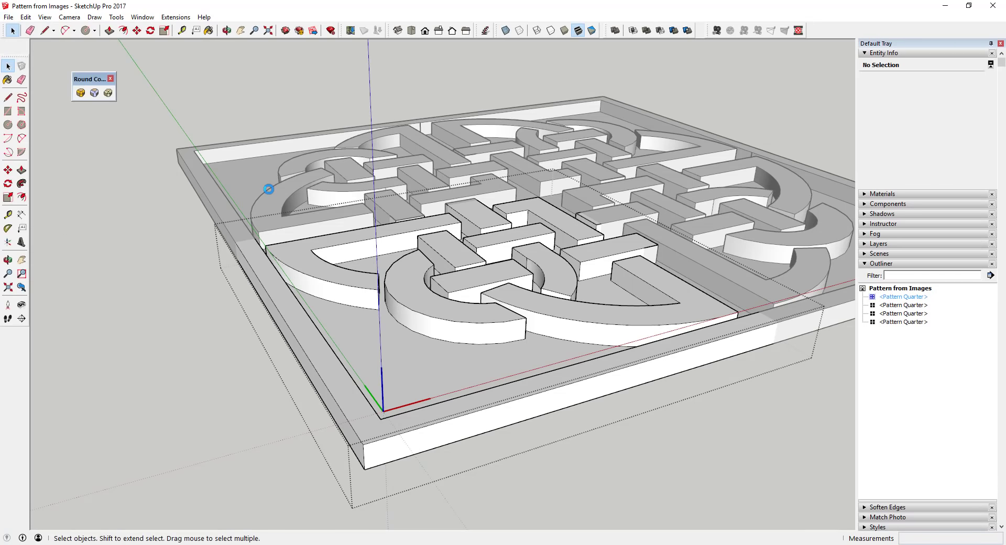
{"action": "left_click", "coordinate": [302, 258]}
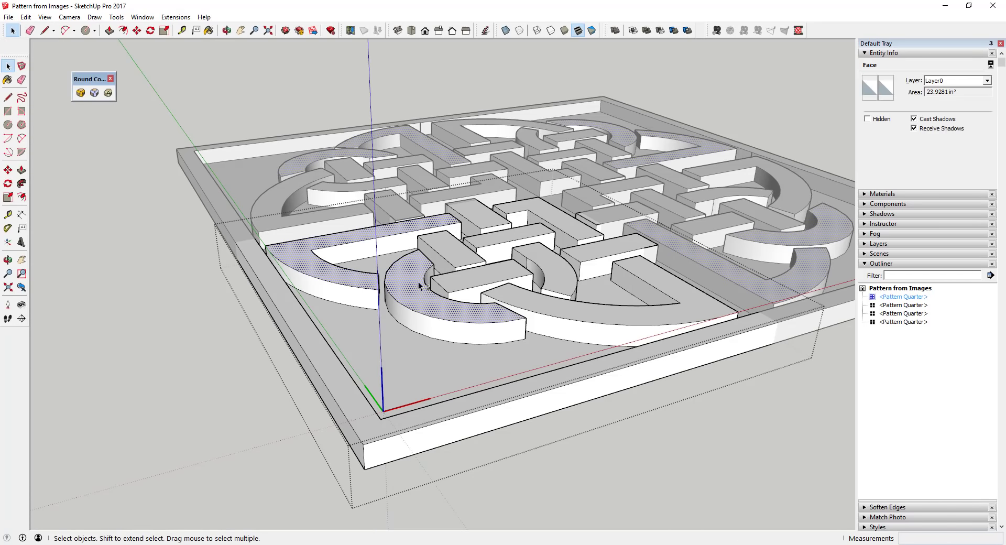
{"action": "left_click", "coordinate": [493, 240], "text": "shift"}
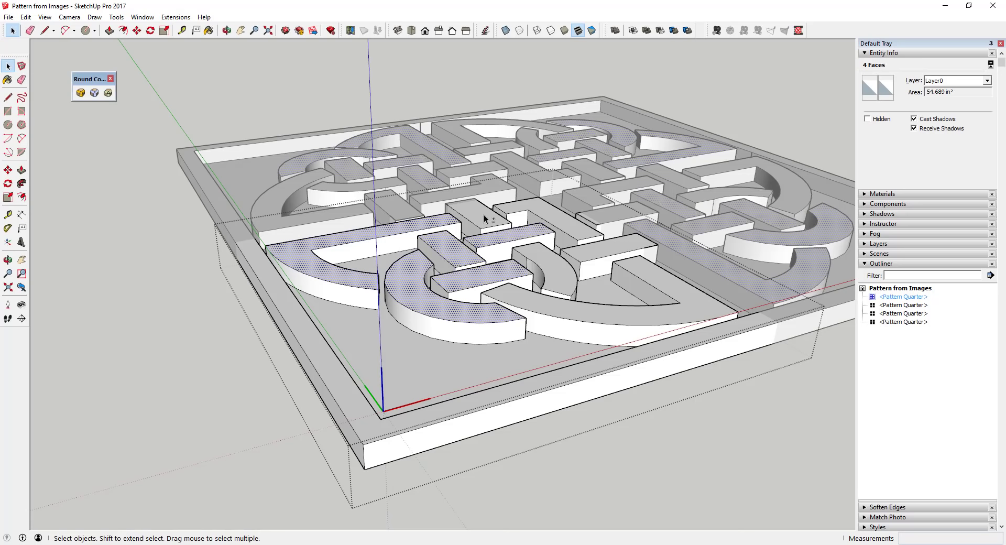
{"action": "left_click", "coordinate": [483, 215], "text": "shift"}
{"action": "left_click", "coordinate": [516, 202], "text": "ctrl"}
{"action": "left_click", "coordinate": [516, 207], "text": "ctrl"}
{"action": "left_click", "coordinate": [633, 272], "text": "ctrl"}
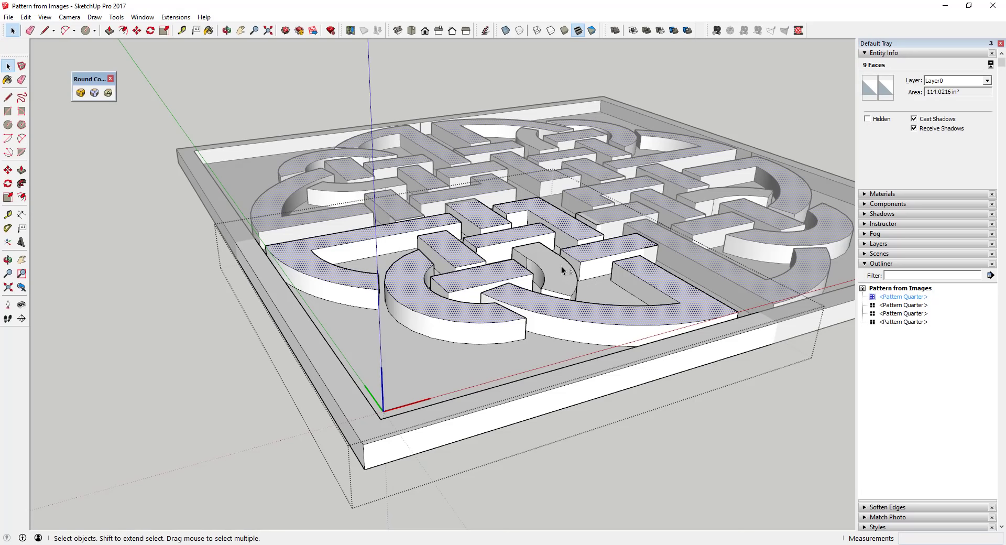
{"action": "left_click", "coordinate": [509, 397], "text": "ctrl"}
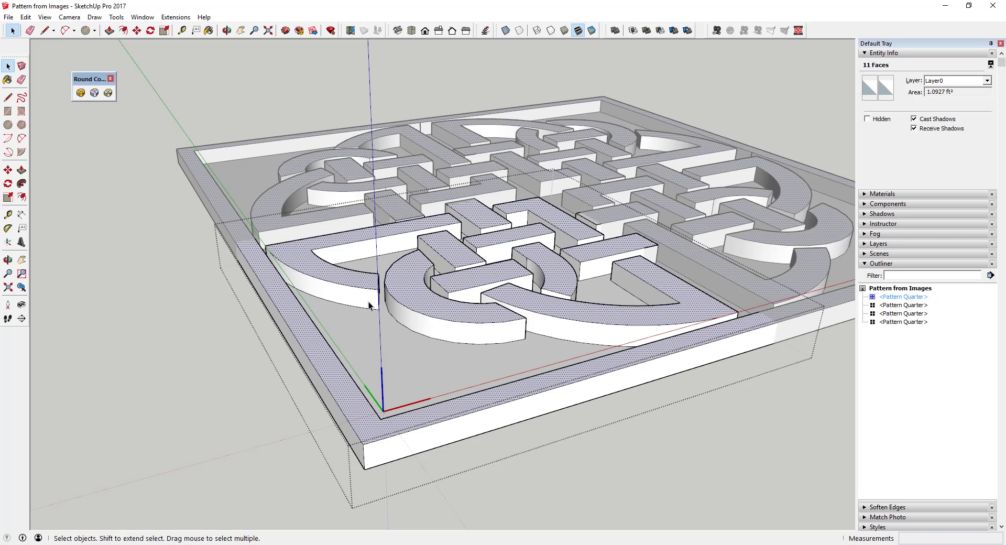
{"action": "left_click", "coordinate": [112, 98]}
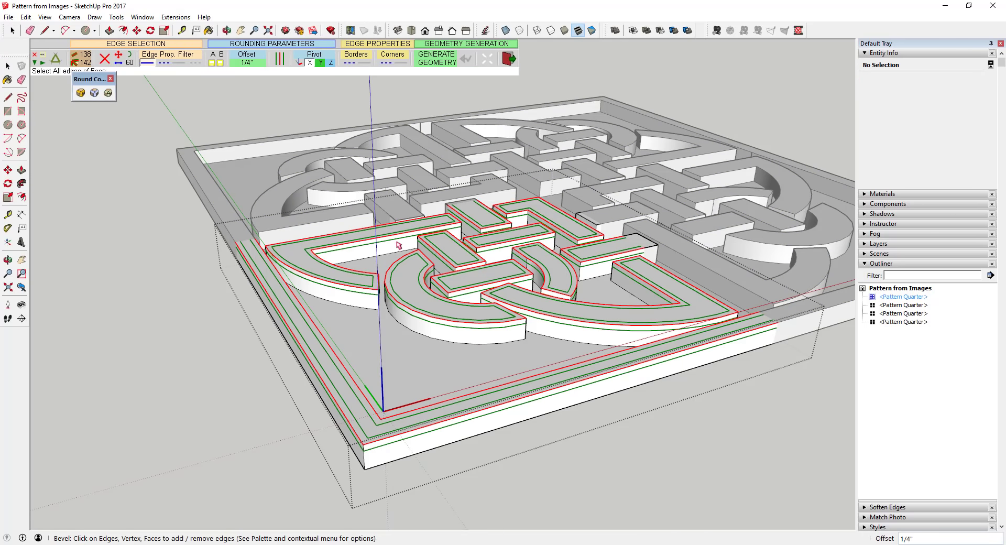
{"action": "scroll", "coordinate": [487, 226], "scroll_direction": "up", "scroll_amount": 8}
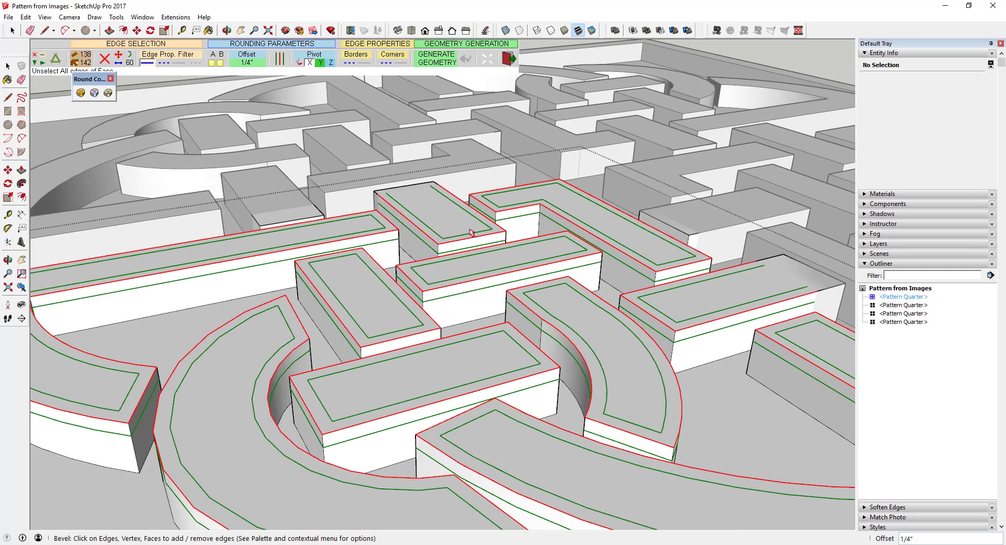
{"action": "scroll", "coordinate": [405, 202], "scroll_direction": "down", "scroll_amount": 5}
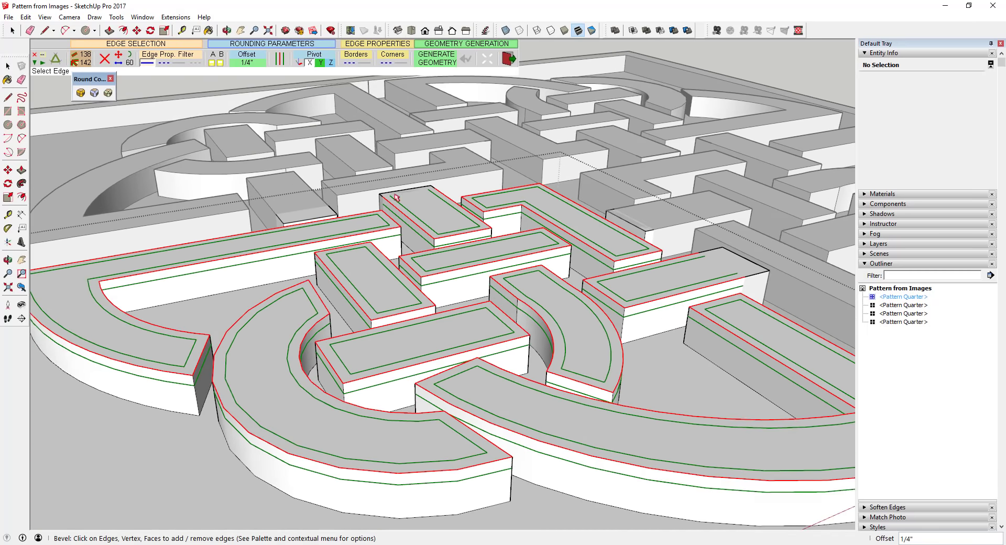
{"action": "scroll", "coordinate": [401, 200], "scroll_direction": "up", "scroll_amount": 8}
{"action": "middle_click_drag", "start_coordinate": [398, 198], "coordinate": [605, 244]}
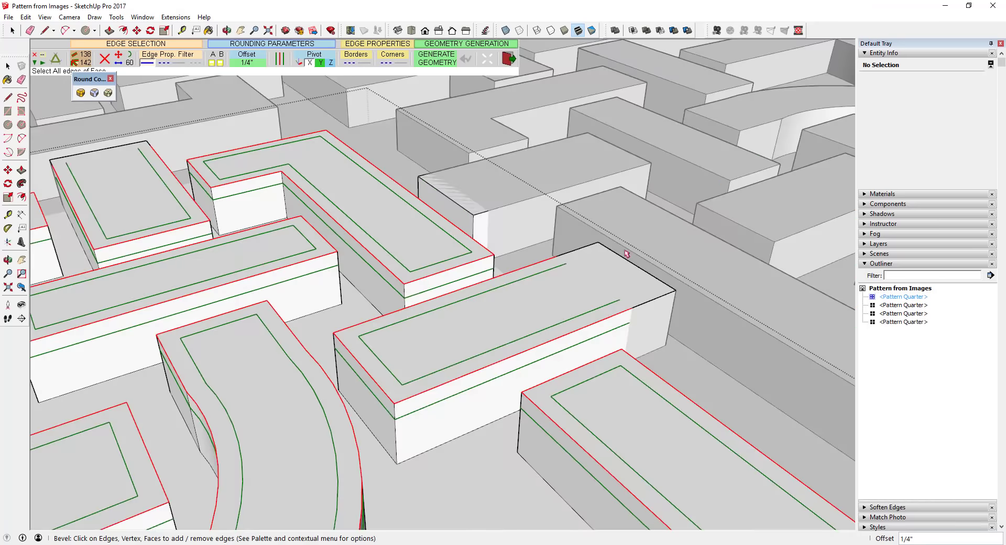
{"action": "key", "text": "space"}
{"action": "scroll", "coordinate": [490, 321], "scroll_direction": "down", "scroll_amount": 10}
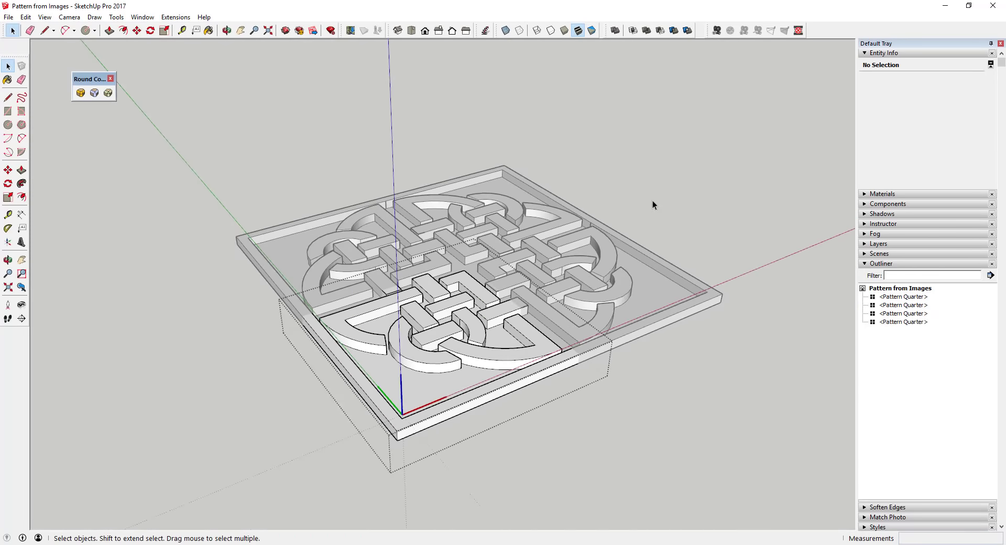
- Select the top faces of the quarter's outer curved strand, its border, and the short strap beside it, including the strap's small end face
{"action": "scroll", "coordinate": [461, 336], "scroll_direction": "up", "scroll_amount": 4}
{"action": "double_click", "coordinate": [348, 348]}
{"action": "left_click", "coordinate": [291, 335]}
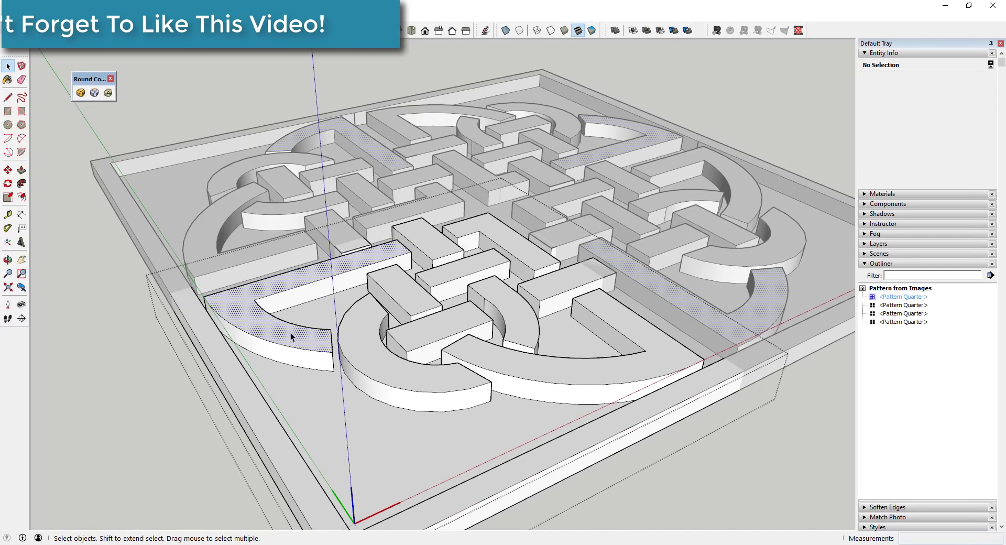
{"action": "left_click", "coordinate": [227, 352]}
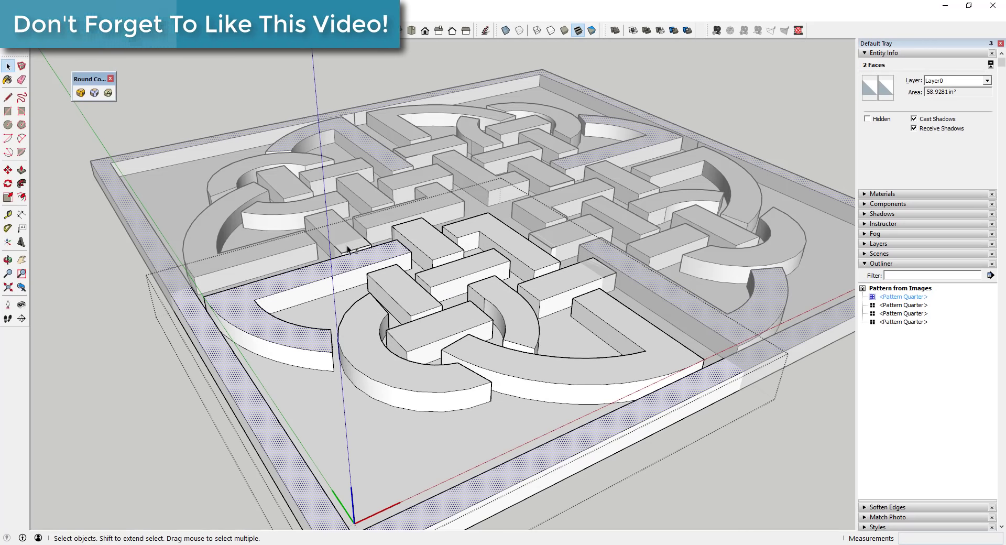
{"action": "left_click", "coordinate": [412, 229], "text": "shift"}
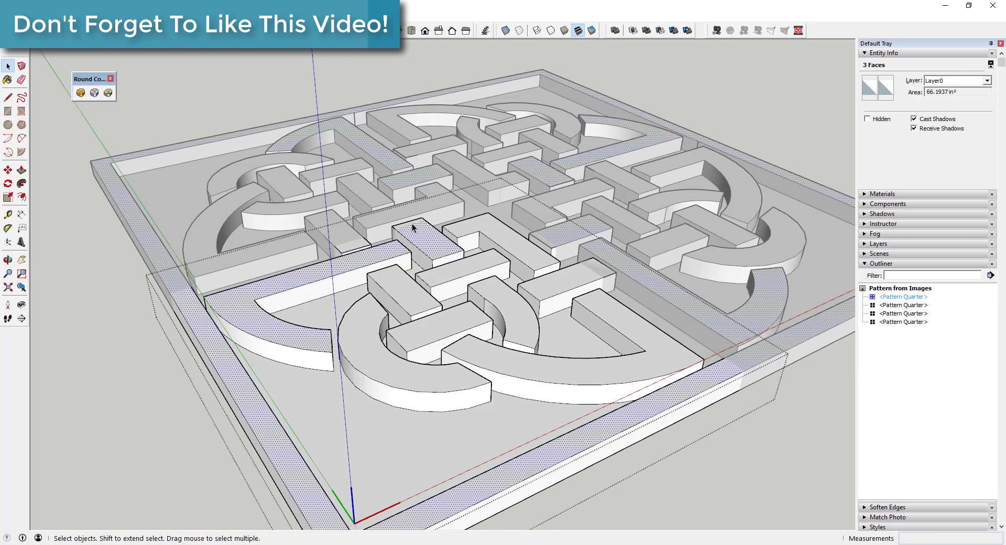
{"action": "scroll", "coordinate": [411, 223], "scroll_direction": "up", "scroll_amount": 5}
{"action": "left_click", "coordinate": [388, 232], "text": "shift"}
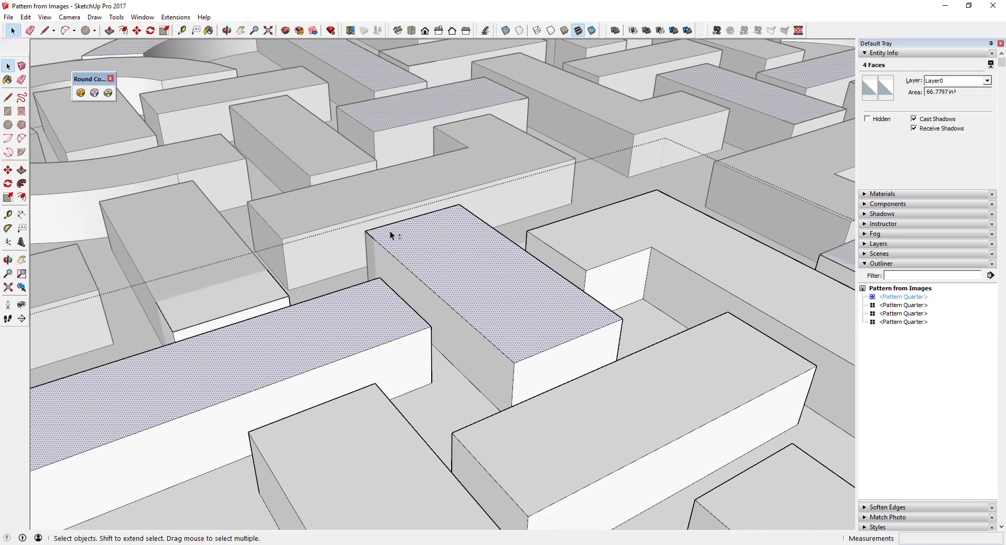
- Add the top faces of all remaining straps and curved strands in the quarter to the selection
{"action": "scroll", "coordinate": [400, 236], "scroll_direction": "down", "scroll_amount": 5}
{"action": "scroll", "coordinate": [490, 248], "scroll_direction": "up", "scroll_amount": 5}
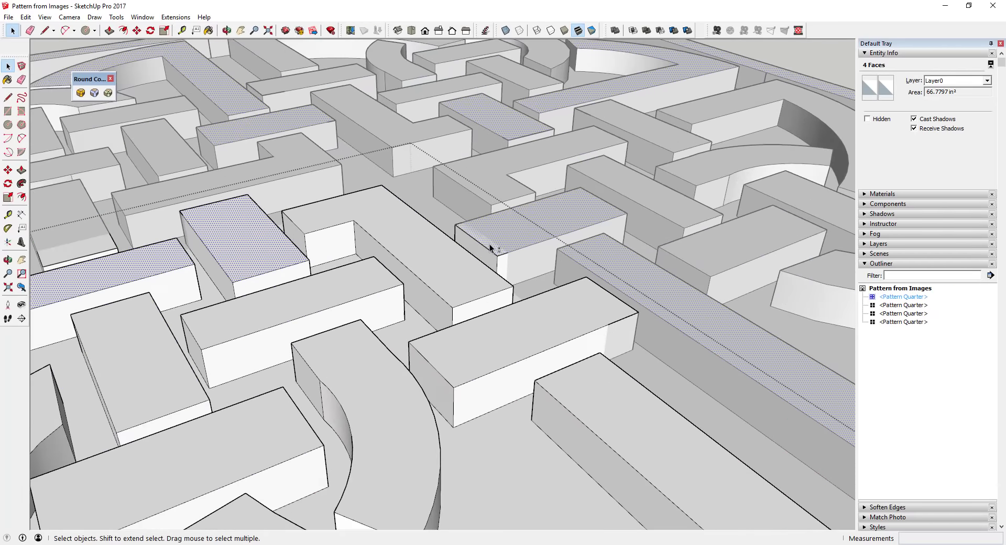
{"action": "left_click", "coordinate": [615, 301], "text": "shift"}
{"action": "left_click", "coordinate": [620, 393], "text": "shift"}
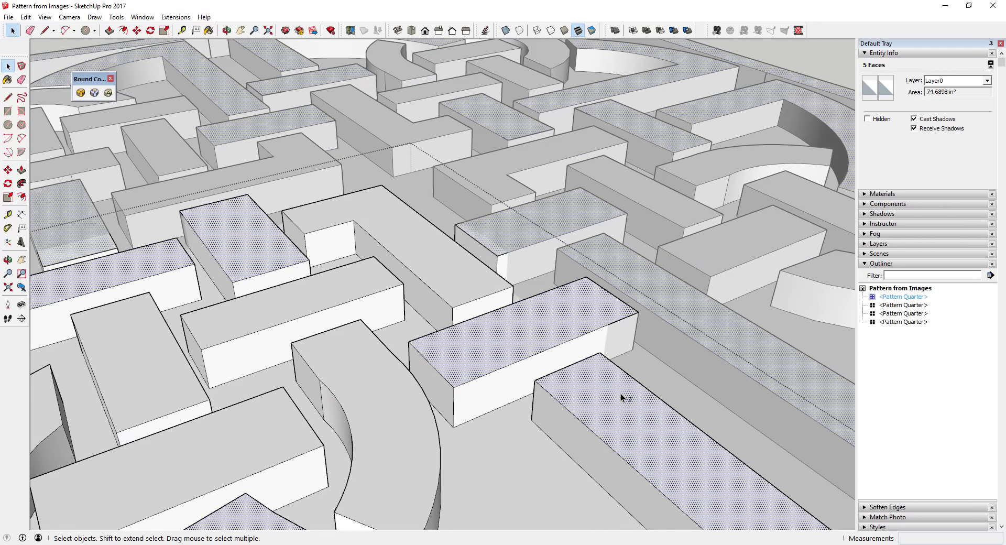
{"action": "left_click", "coordinate": [445, 271], "text": "shift"}
{"action": "scroll", "coordinate": [492, 210], "scroll_direction": "down", "scroll_amount": 4}
{"action": "left_click", "coordinate": [440, 305], "text": "shift"}
{"action": "left_click", "coordinate": [403, 256], "text": "shift"}
{"action": "left_click", "coordinate": [369, 319], "text": "shift"}
{"action": "left_click", "coordinate": [314, 282], "text": "shift"}
{"action": "left_click", "coordinate": [258, 323], "text": "shift"}
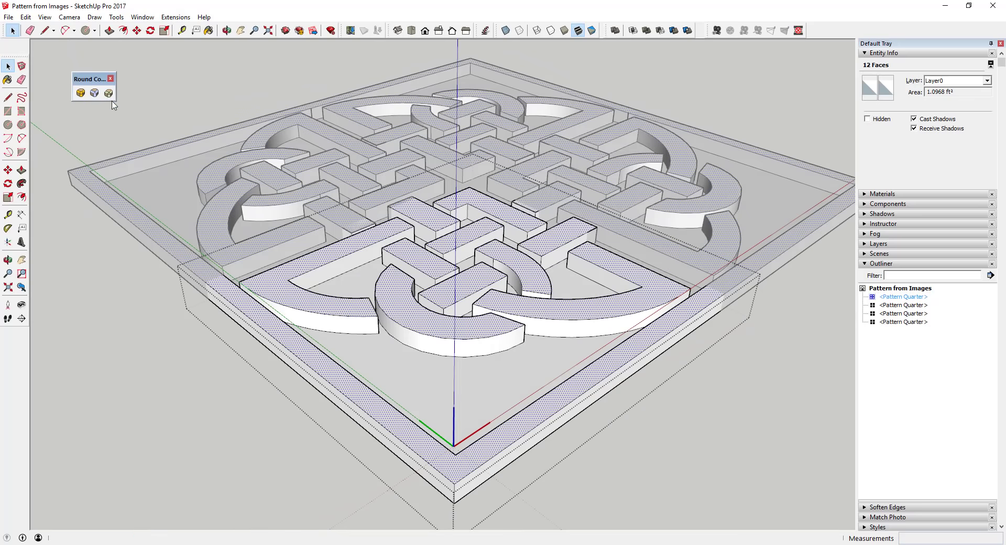
- Bevel the edges of the selected top faces with a 1/4" offset, generate the geometry, and inspect the knot
{"action": "left_click", "coordinate": [108, 94]}
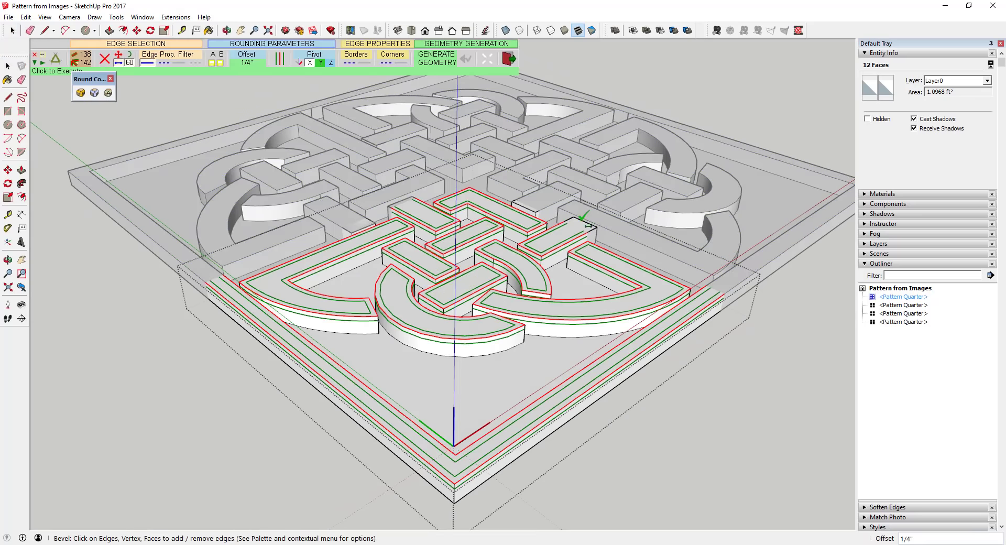
{"action": "scroll", "coordinate": [419, 213], "scroll_direction": "up", "scroll_amount": 6}
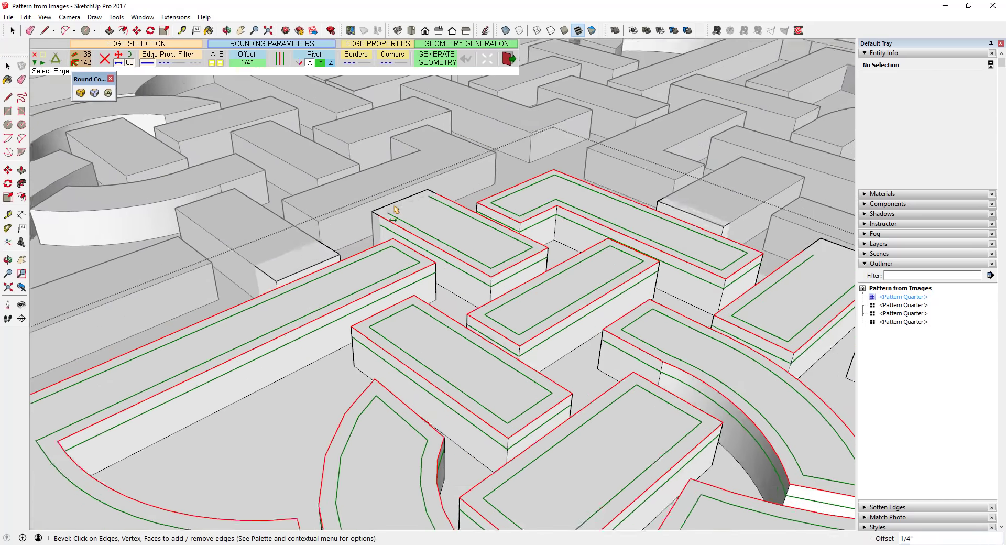
{"action": "scroll", "coordinate": [407, 207], "scroll_direction": "down", "scroll_amount": 7}
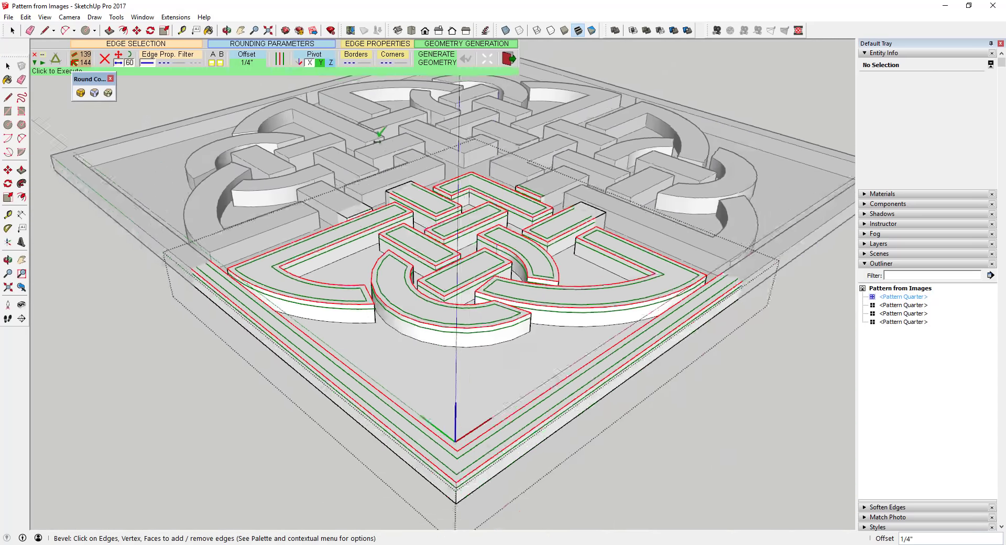
{"action": "middle_click_drag", "start_coordinate": [558, 371], "coordinate": [350, 259]}
{"action": "left_click", "coordinate": [299, 227]}
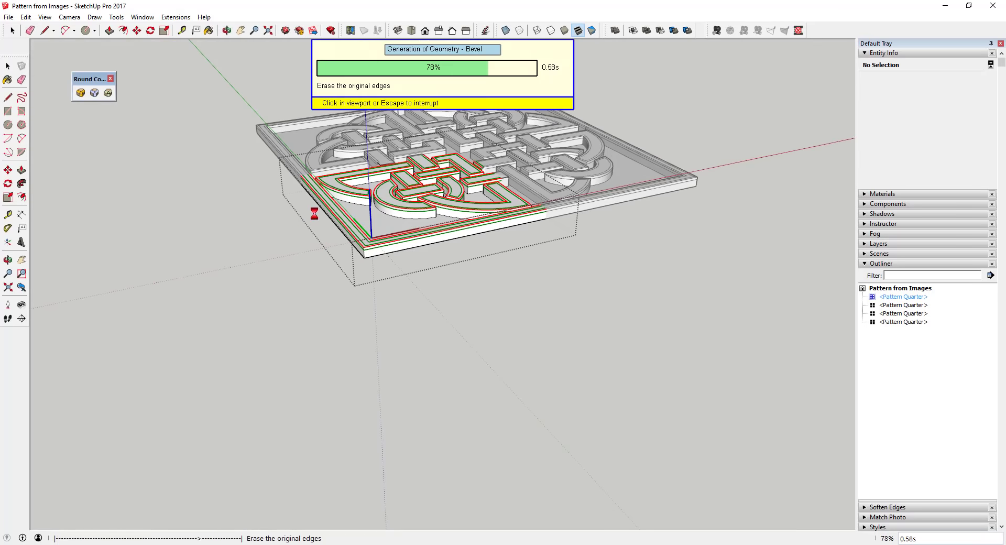
{"action": "scroll", "coordinate": [394, 229], "scroll_direction": "up", "scroll_amount": 2}
{"action": "scroll", "coordinate": [394, 229], "scroll_direction": "up", "scroll_amount": 3}
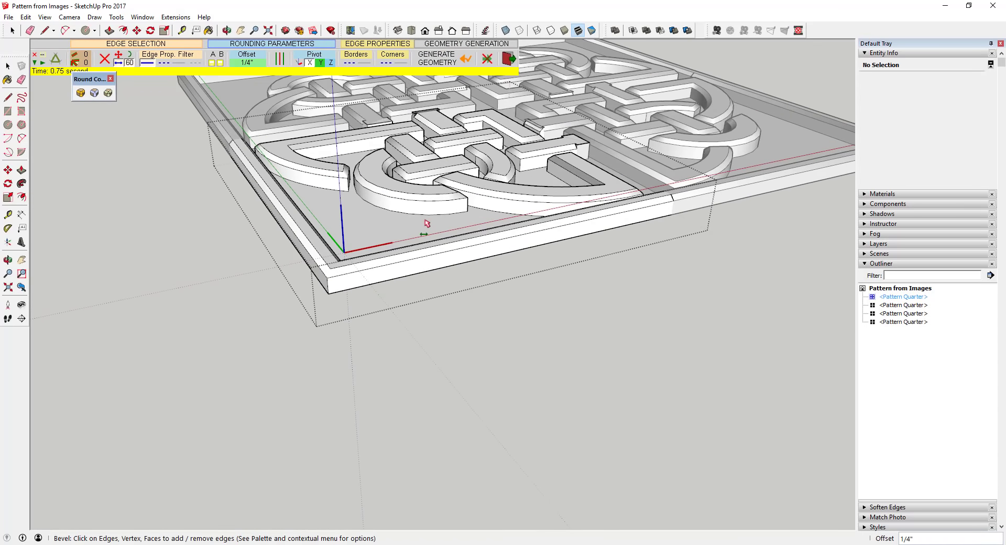
{"action": "middle_click_drag", "start_coordinate": [446, 220], "coordinate": [381, 240]}
{"action": "scroll", "coordinate": [556, 210], "scroll_direction": "down", "scroll_amount": 1}
{"action": "middle_click_drag", "start_coordinate": [555, 210], "coordinate": [500, 322]}
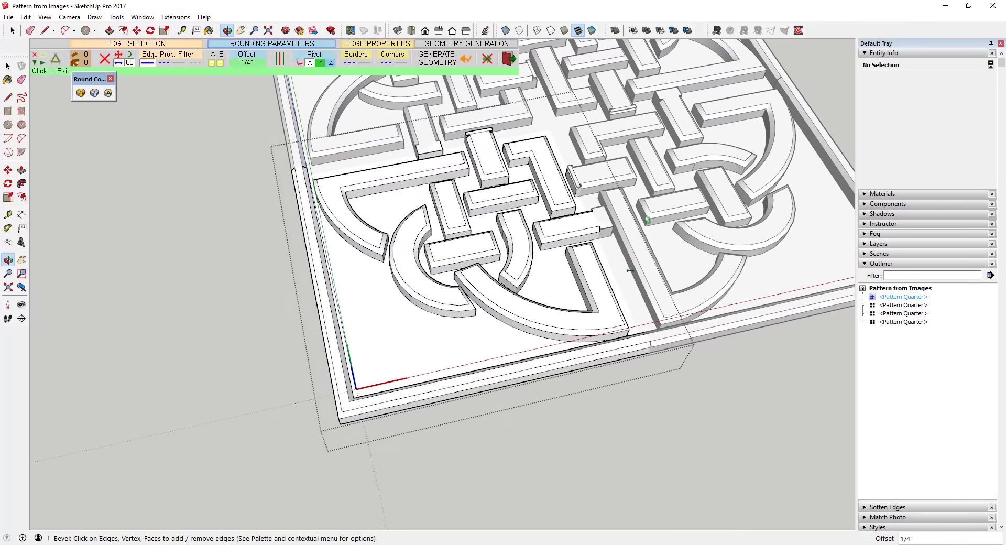
- Inspect the faulty bevel at the end of the strap crossing the quarter boundary, and undo the quarter's bevels
{"action": "scroll", "coordinate": [611, 227], "scroll_direction": "up", "scroll_amount": 6}
{"action": "key", "text": "space"}
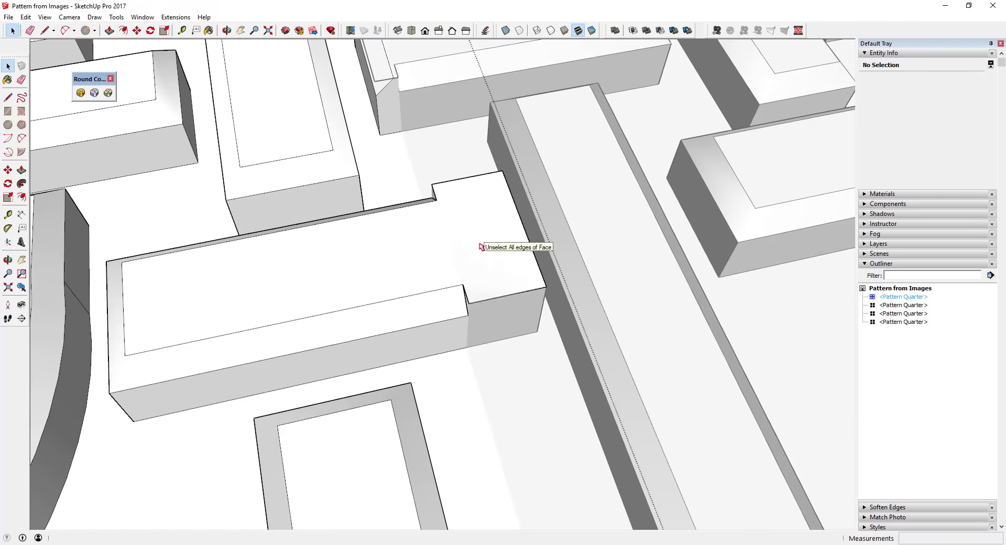
{"action": "left_click", "coordinate": [487, 245]}
{"action": "scroll", "coordinate": [496, 265], "scroll_direction": "down", "scroll_amount": 8}
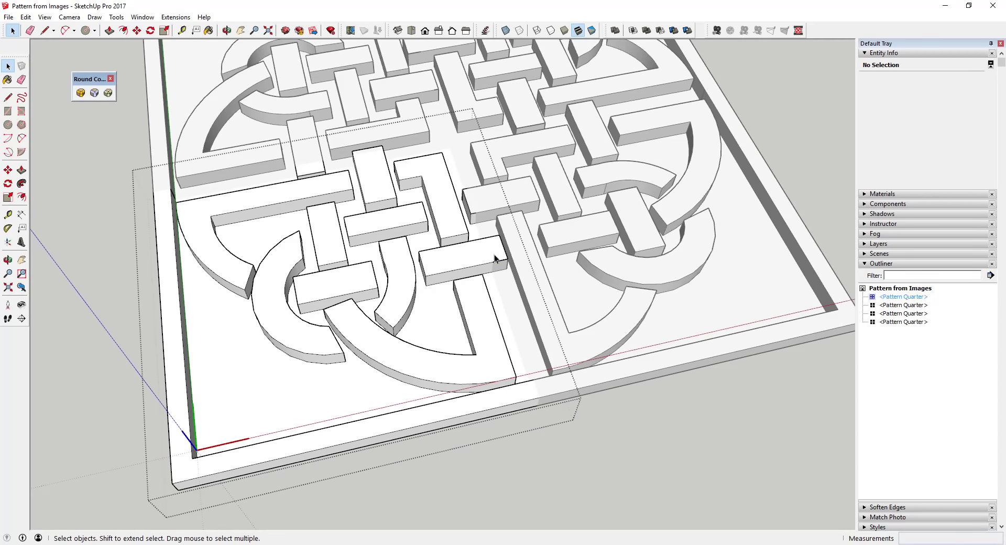
- Preview the 1/4" bevel on the strap crossing the quarter boundary and examine which edges it picks up at the strap's end
{"action": "left_click", "coordinate": [494, 253]}
{"action": "left_click", "coordinate": [108, 93]}
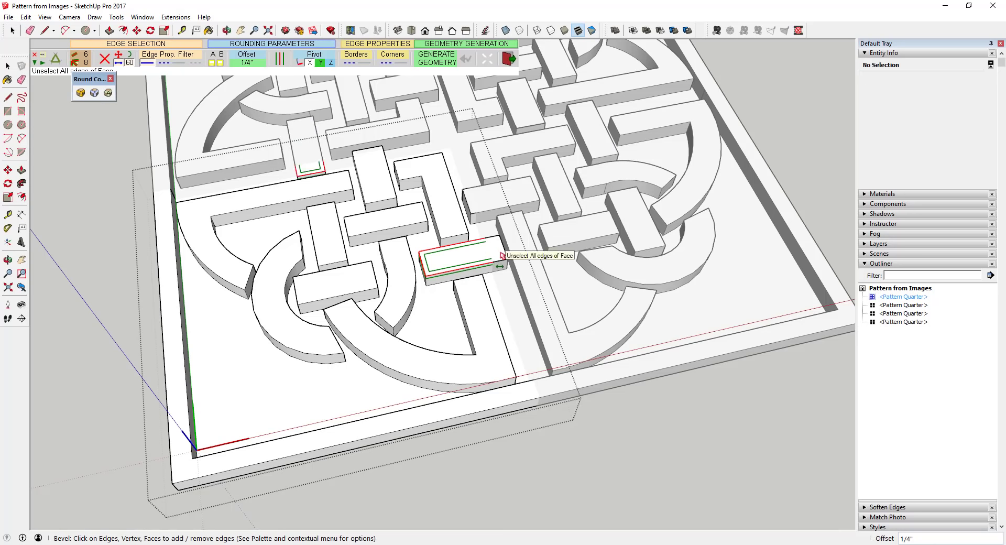
{"action": "left_click", "coordinate": [500, 255]}
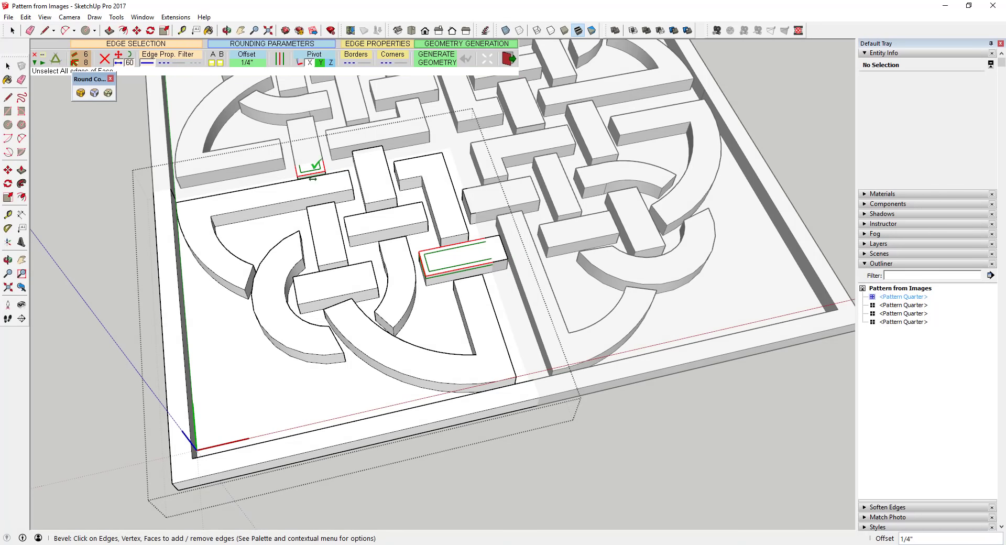
{"action": "middle_click_drag", "start_coordinate": [280, 158], "coordinate": [553, 111]}
{"action": "scroll", "coordinate": [553, 111], "scroll_direction": "down", "scroll_amount": 4}
{"action": "scroll", "coordinate": [391, 272], "scroll_direction": "up", "scroll_amount": 3}
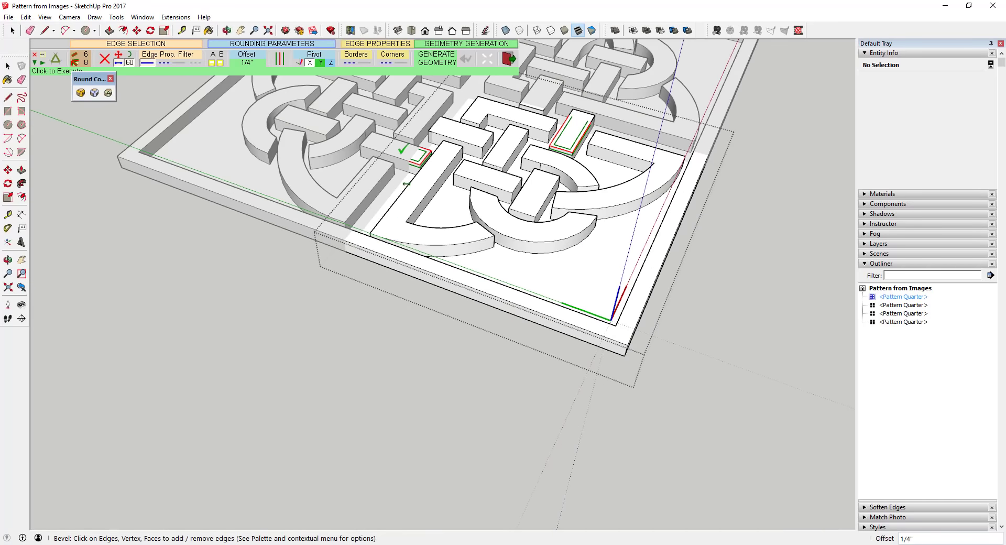
{"action": "scroll", "coordinate": [403, 149], "scroll_direction": "up", "scroll_amount": 6}
{"action": "middle_click_drag", "start_coordinate": [422, 161], "coordinate": [468, 163]}
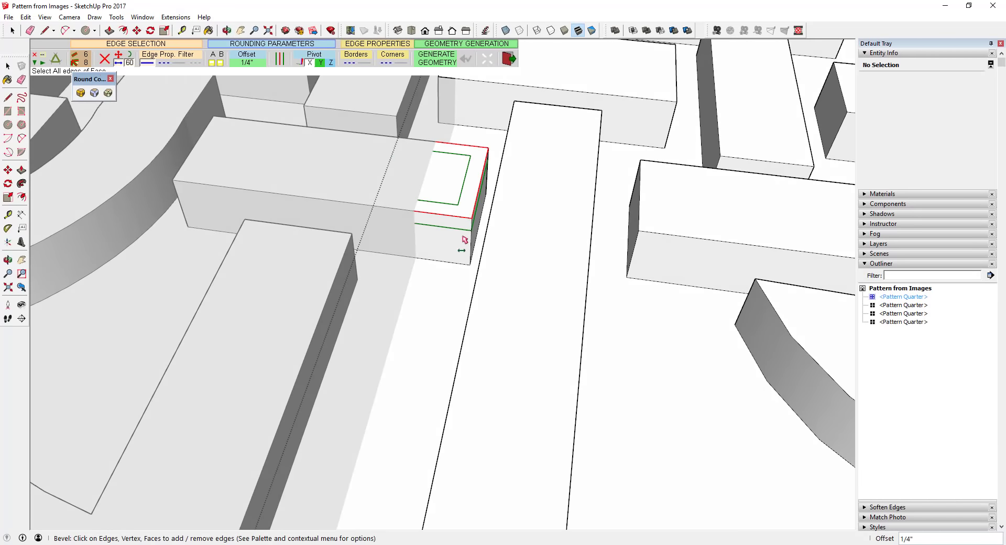
{"action": "middle_click_drag", "start_coordinate": [464, 240], "coordinate": [442, 197]}
- Push the short strap stub at the quarter boundary down to the recessed background and erase the leftover edges
{"action": "key", "text": "space"}
{"action": "left_click", "coordinate": [444, 196]}
{"action": "key", "text": "p"}
{"action": "mouse_move", "coordinate": [446, 196]}
{"action": "left_mouse_down"}
{"action": "mouse_move", "coordinate": [438, 244]}
{"action": "mouse_move", "coordinate": [470, 266]}
{"action": "left_mouse_up"}
{"action": "key", "text": "e"}
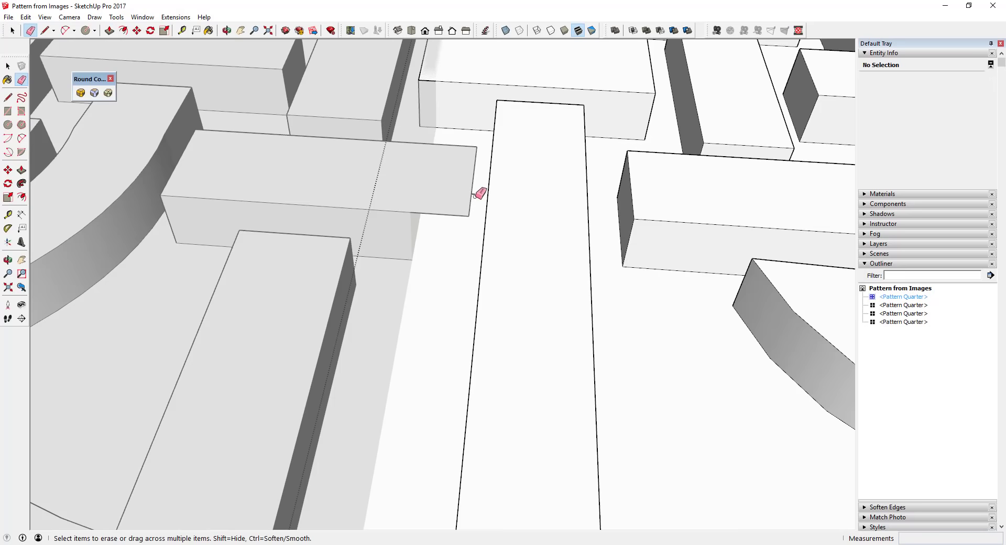
{"action": "scroll", "coordinate": [405, 200], "scroll_direction": "down", "scroll_amount": 6}
{"action": "middle_click_drag", "start_coordinate": [662, 164], "coordinate": [299, 117]}
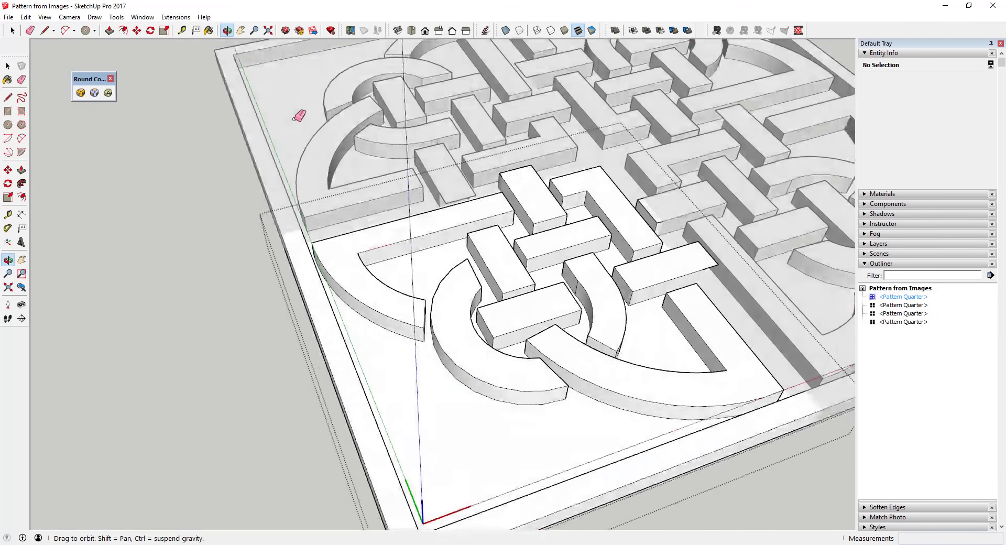
{"action": "scroll", "coordinate": [649, 201], "scroll_direction": "up", "scroll_amount": 3}
{"action": "scroll", "coordinate": [649, 201], "scroll_direction": "up", "scroll_amount": 3}
{"action": "key", "text": "p"}
{"action": "left_click_drag", "start_coordinate": [653, 227], "coordinate": [672, 292]}
{"action": "key", "text": "e"}
{"action": "middle_click_drag", "start_coordinate": [672, 293], "coordinate": [562, 233]}
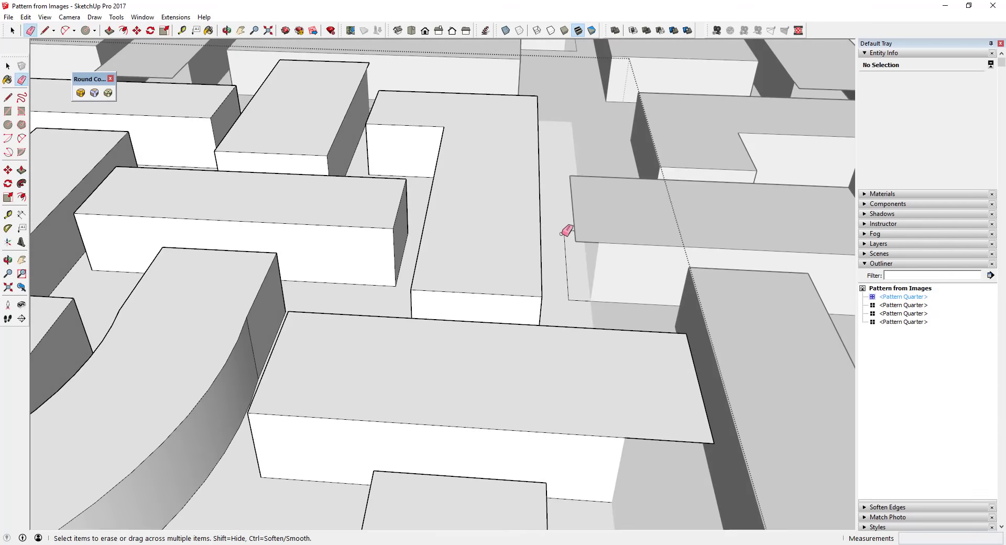
{"action": "left_click_drag", "start_coordinate": [571, 226], "coordinate": [578, 297]}
- Draw lines from the overhanging strap end down to the background to close the strap's open end and sides
{"action": "key", "text": "space"}
{"action": "scroll", "coordinate": [678, 219], "scroll_direction": "down", "scroll_amount": 5}
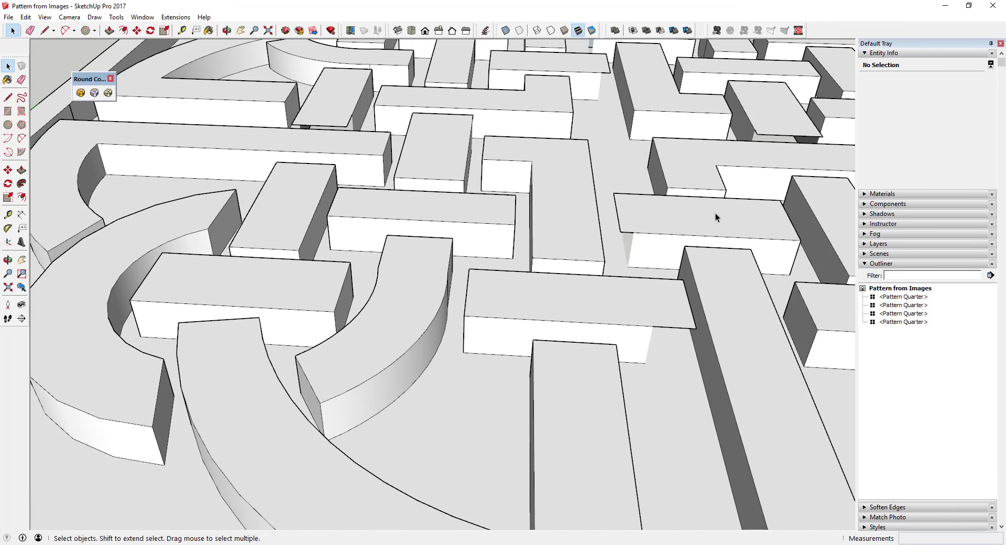
{"action": "scroll", "coordinate": [715, 213], "scroll_direction": "up", "scroll_amount": 3}
{"action": "middle_click_drag", "start_coordinate": [659, 234], "coordinate": [672, 212]}
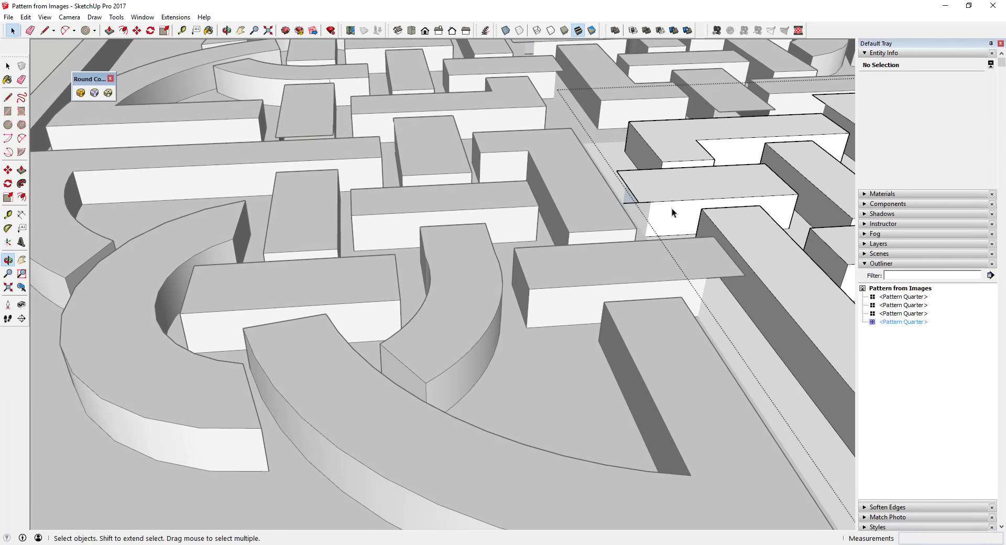
{"action": "scroll", "coordinate": [636, 222], "scroll_direction": "down", "scroll_amount": 3}
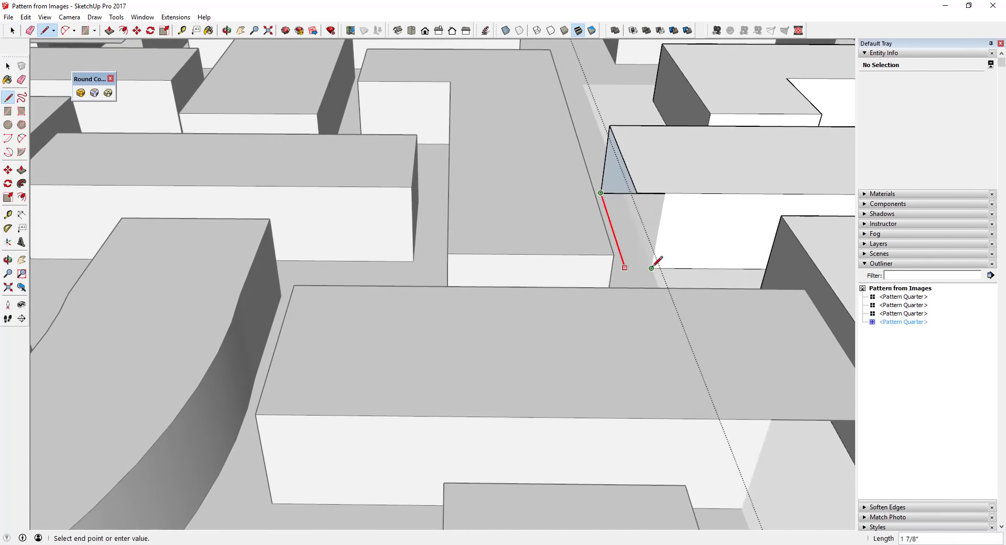
{"action": "middle_click_drag", "start_coordinate": [655, 258], "coordinate": [436, 150]}
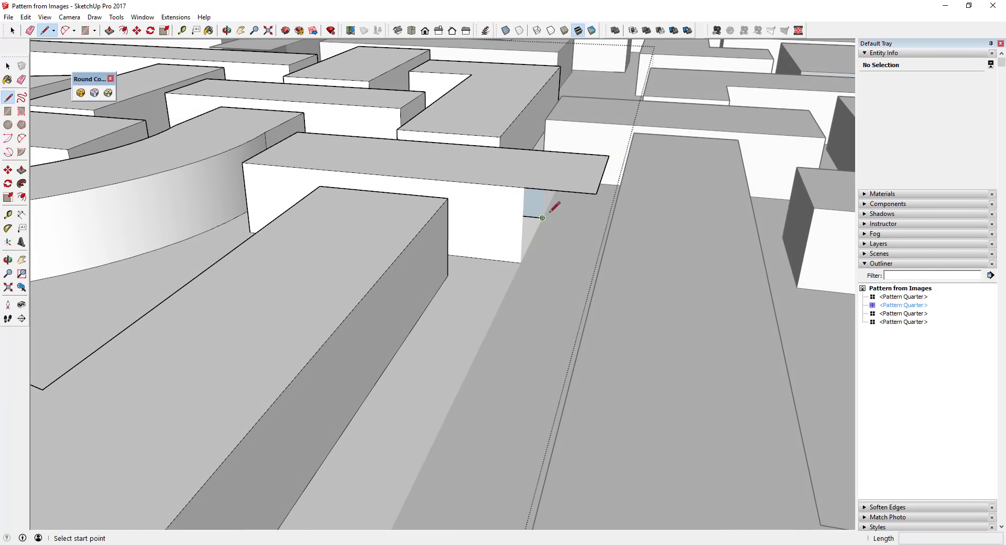
{"action": "left_click", "coordinate": [555, 206]}
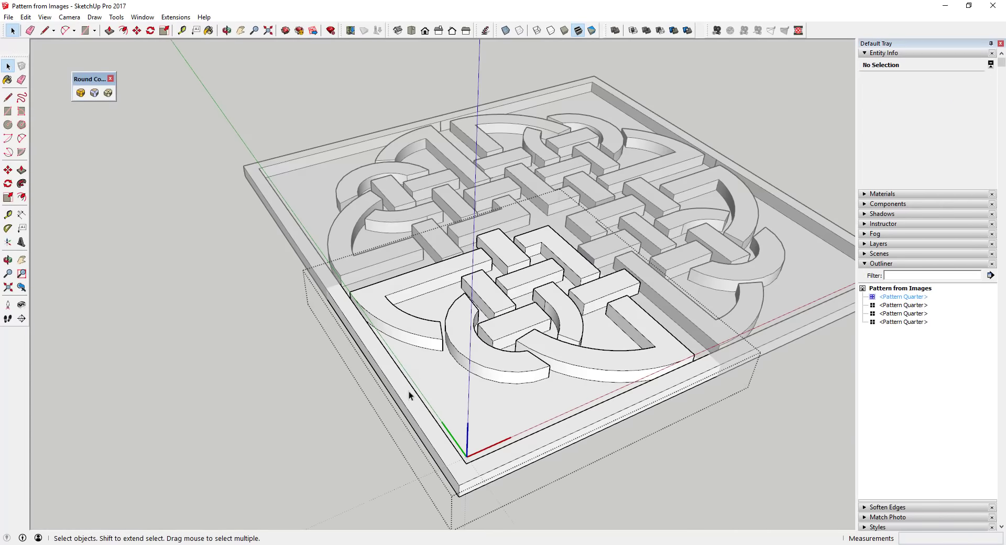
- Select the top faces of the quarter's border and of all its straps and curved strands
{"action": "middle_click_drag", "start_coordinate": [408, 391], "coordinate": [381, 360]}
{"action": "left_click", "coordinate": [367, 288]}
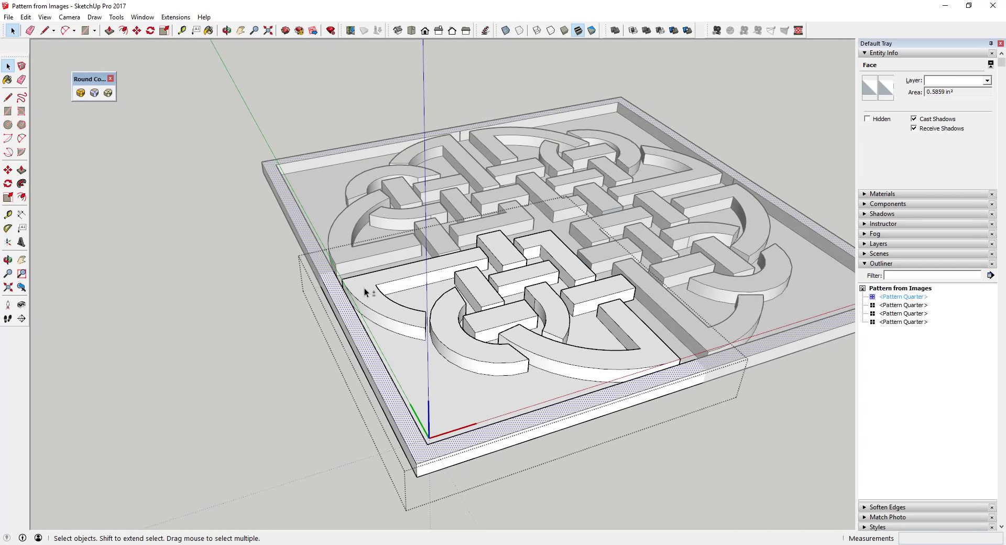
{"action": "left_click", "coordinate": [441, 331], "text": "shift"}
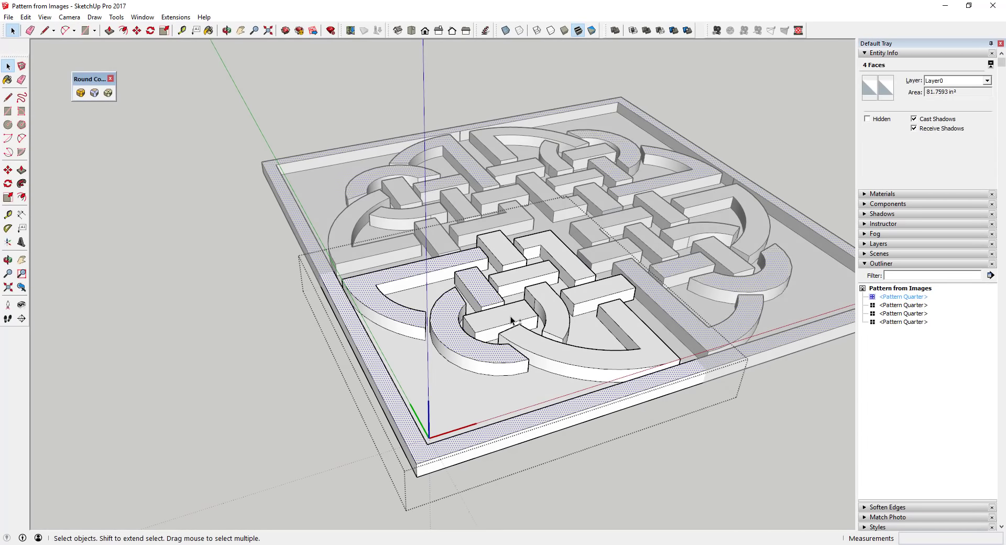
{"action": "left_click", "coordinate": [527, 337], "text": "shift"}
{"action": "left_click", "coordinate": [547, 308], "text": "shift"}
{"action": "left_click", "coordinate": [596, 291], "text": "shift"}
{"action": "left_click", "coordinate": [546, 263], "text": "shift"}
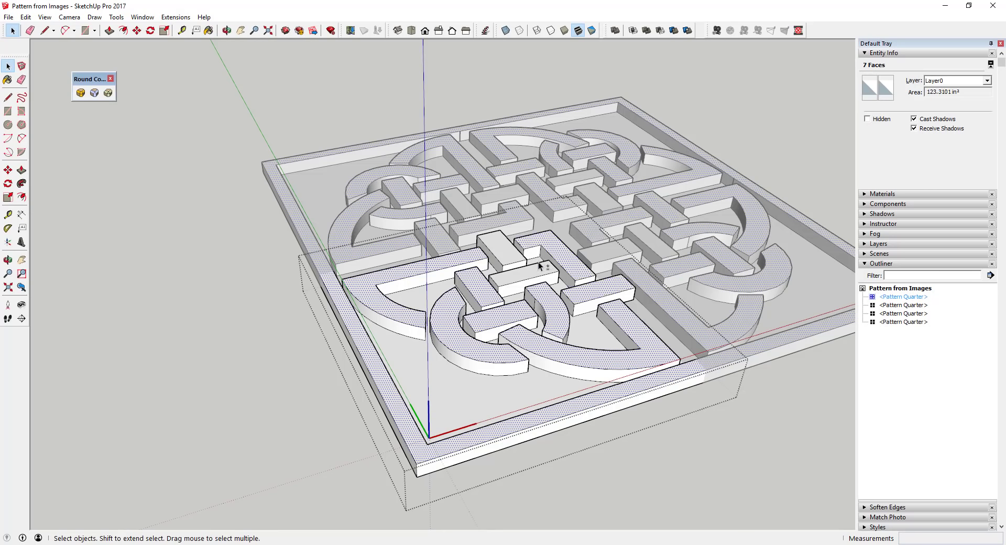
{"action": "left_click", "coordinate": [508, 241], "text": "shift"}
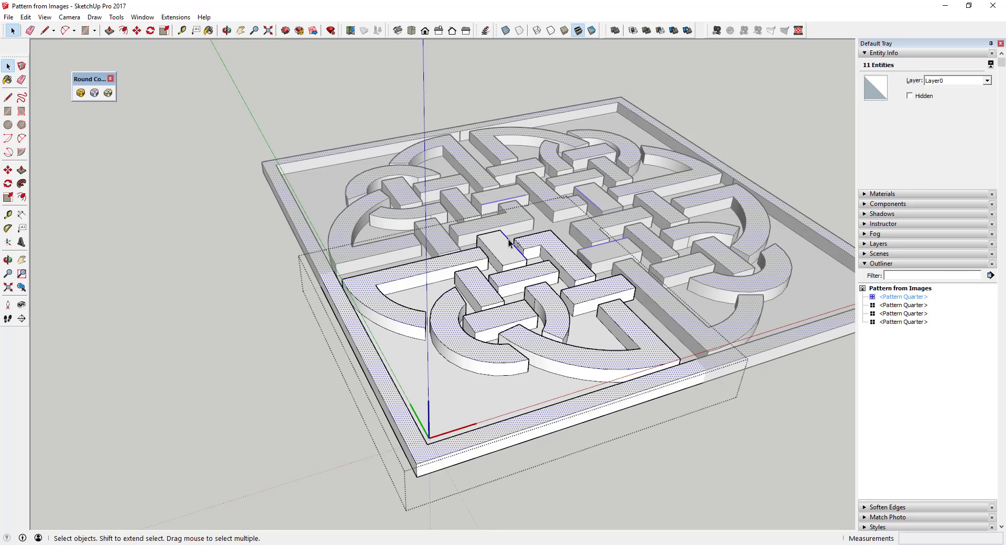
{"action": "left_click", "coordinate": [543, 259], "text": "shift"}
- Bevel the edges of the selected top faces with a 1/4" offset and generate the geometry
{"action": "left_click", "coordinate": [108, 93]}
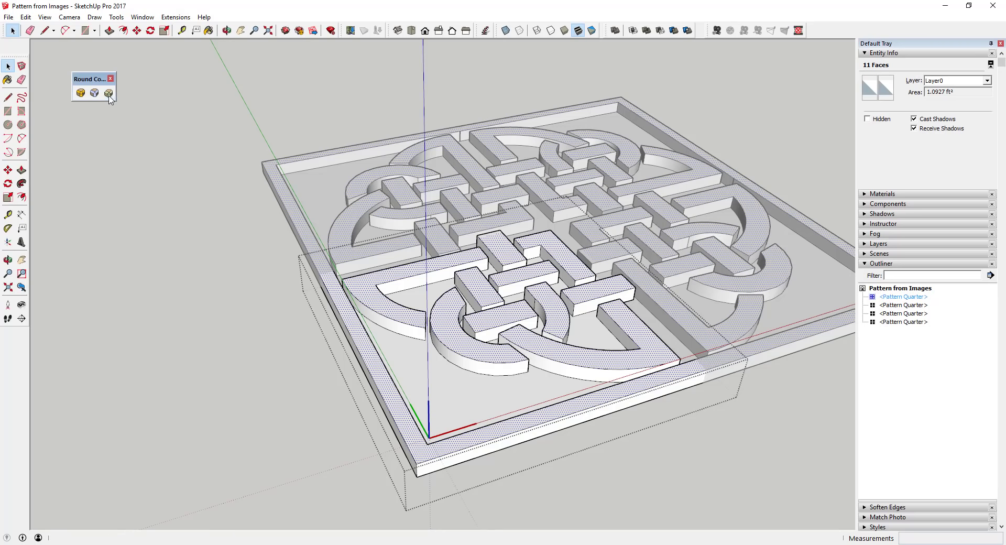
{"action": "scroll", "coordinate": [506, 304], "scroll_direction": "down", "scroll_amount": 4}
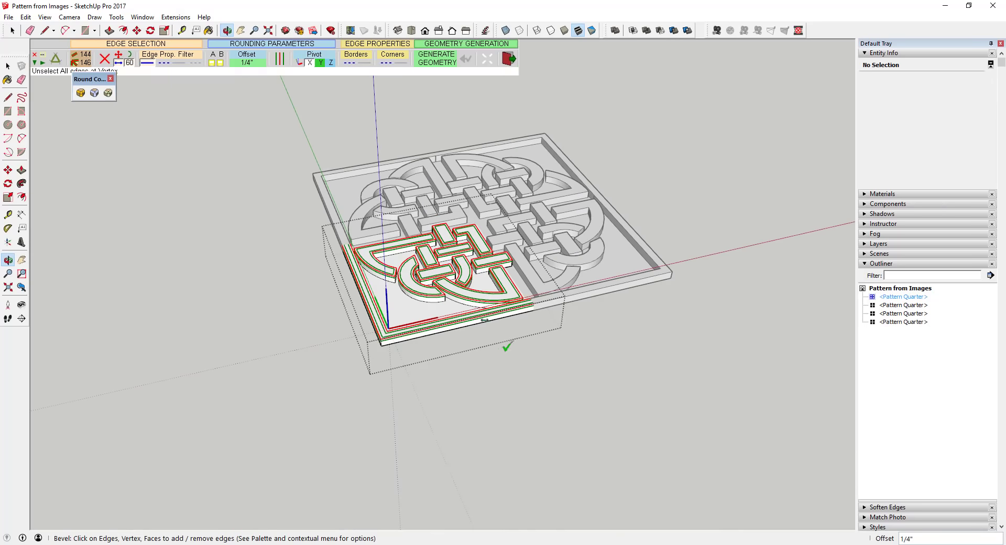
{"action": "left_click", "coordinate": [513, 335]}
{"action": "scroll", "coordinate": [487, 293], "scroll_direction": "up", "scroll_amount": 5}
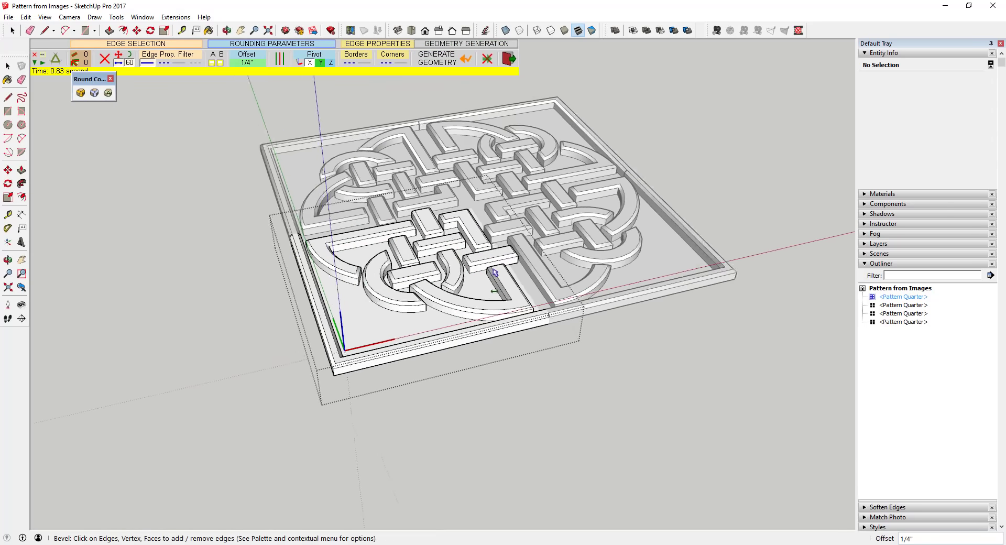
{"action": "middle_click_drag", "start_coordinate": [532, 276], "coordinate": [469, 384]}
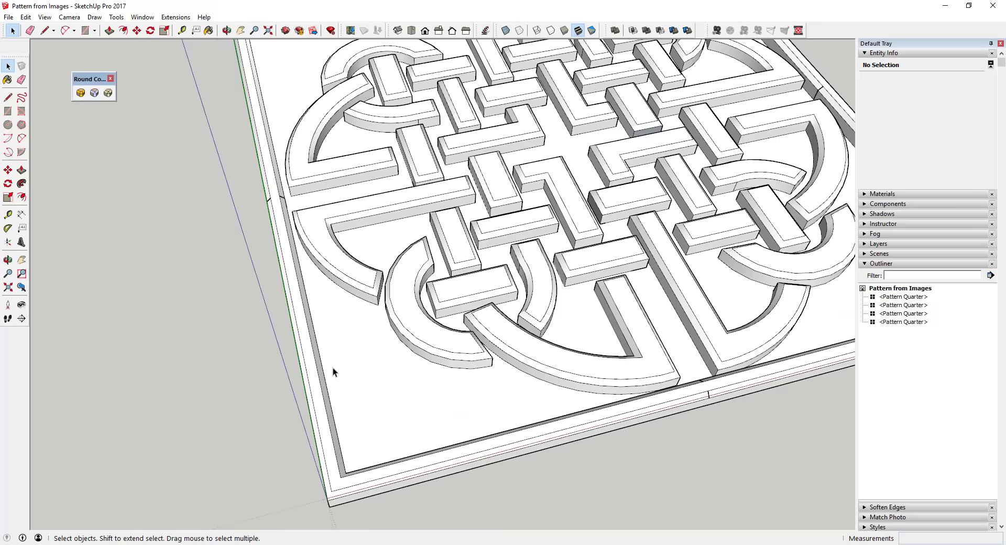
- Examine the bevelled panel from low and high angles, including how the quarter components meet along the border
{"action": "middle_click_drag", "start_coordinate": [375, 311], "coordinate": [438, 246]}
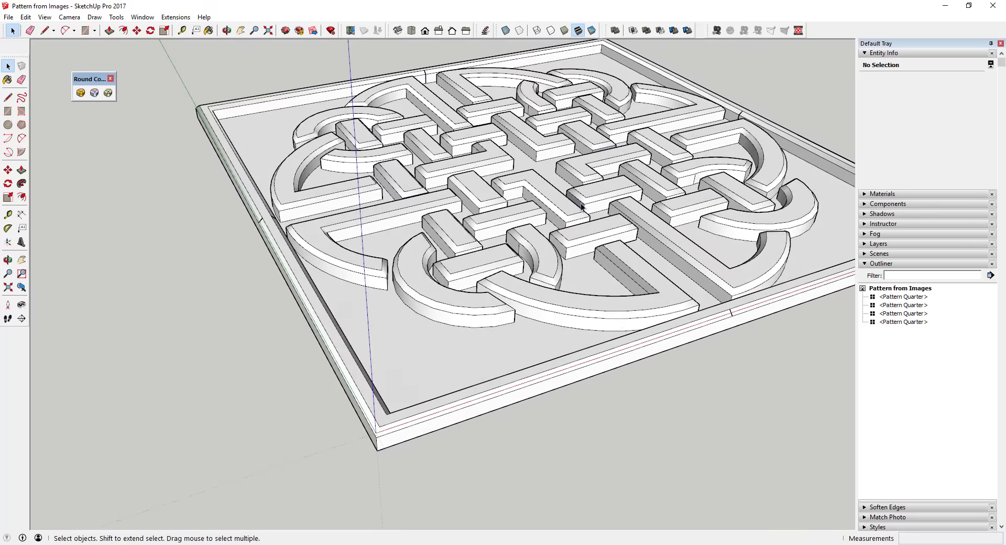
{"action": "scroll", "coordinate": [580, 203], "scroll_direction": "down", "scroll_amount": 6}
{"action": "middle_click_drag", "start_coordinate": [580, 203], "coordinate": [586, 178]}
{"action": "scroll", "coordinate": [620, 214], "scroll_direction": "up", "scroll_amount": 4}
{"action": "left_click", "coordinate": [681, 238]}
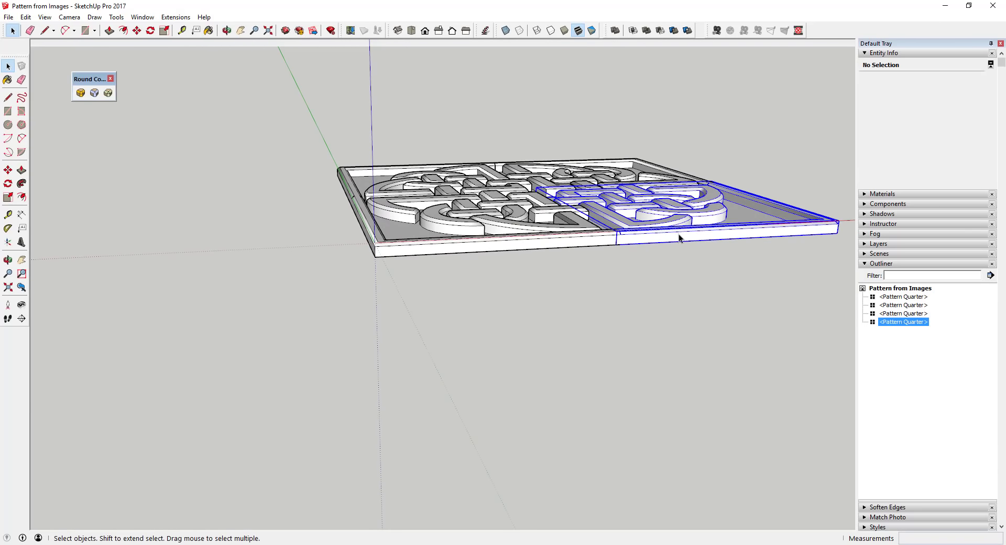
{"action": "left_click", "coordinate": [576, 243]}
{"action": "scroll", "coordinate": [655, 244], "scroll_direction": "down", "scroll_amount": 3}
{"action": "scroll", "coordinate": [696, 240], "scroll_direction": "up", "scroll_amount": 2}
{"action": "middle_click_drag", "start_coordinate": [720, 265], "coordinate": [611, 353]}
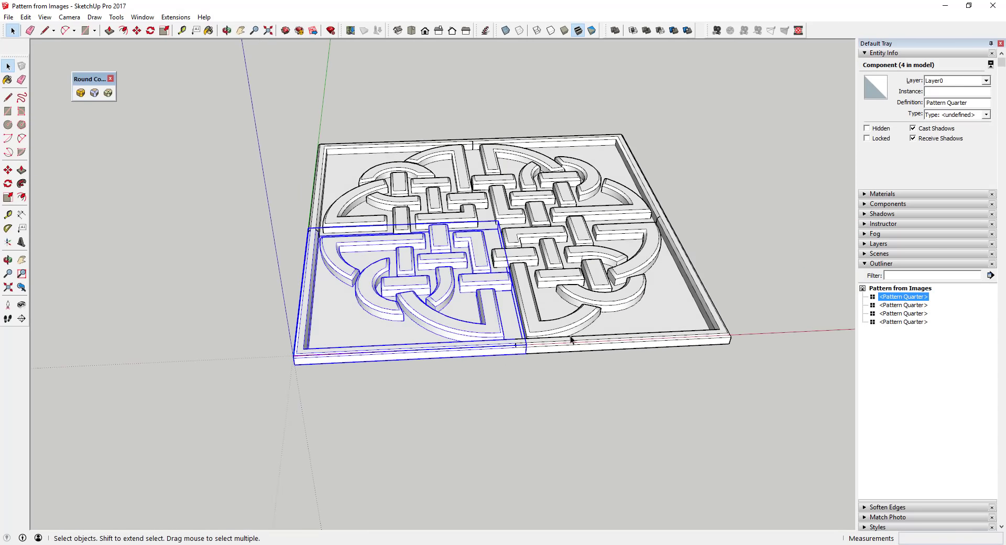
- Select all four quarter components and copy them along the red axis to a clear spot beside the original panel
{"action": "left_click_drag", "start_coordinate": [266, 77], "coordinate": [771, 398]}
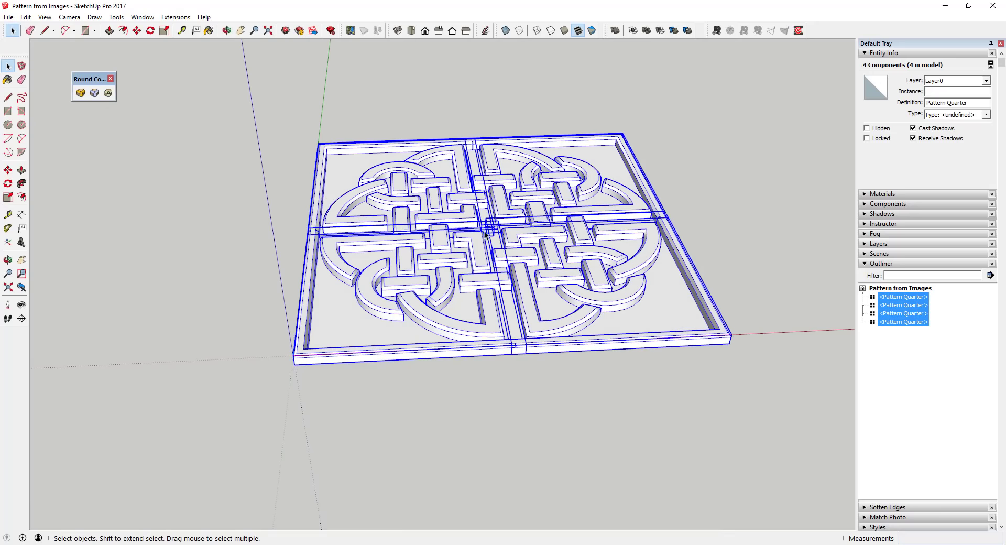
{"action": "scroll", "coordinate": [342, 312], "scroll_direction": "down", "scroll_amount": 3}
{"action": "key", "text": "m"}
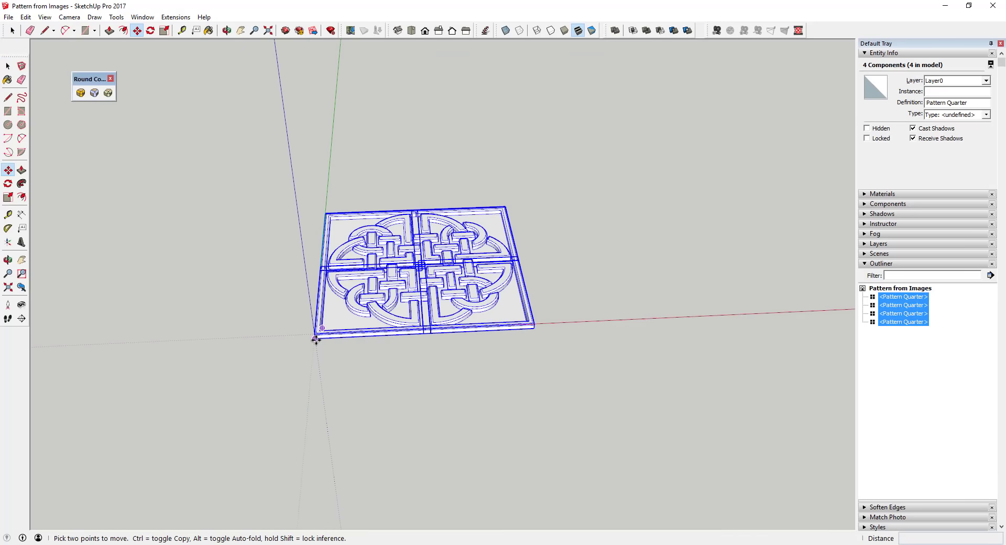
{"action": "key", "text": "ctrl"}
{"action": "left_click", "coordinate": [316, 340]}
{"action": "left_click", "coordinate": [604, 326]}
{"action": "key", "text": "space"}
{"action": "middle_click_drag", "start_coordinate": [787, 290], "coordinate": [693, 282]}
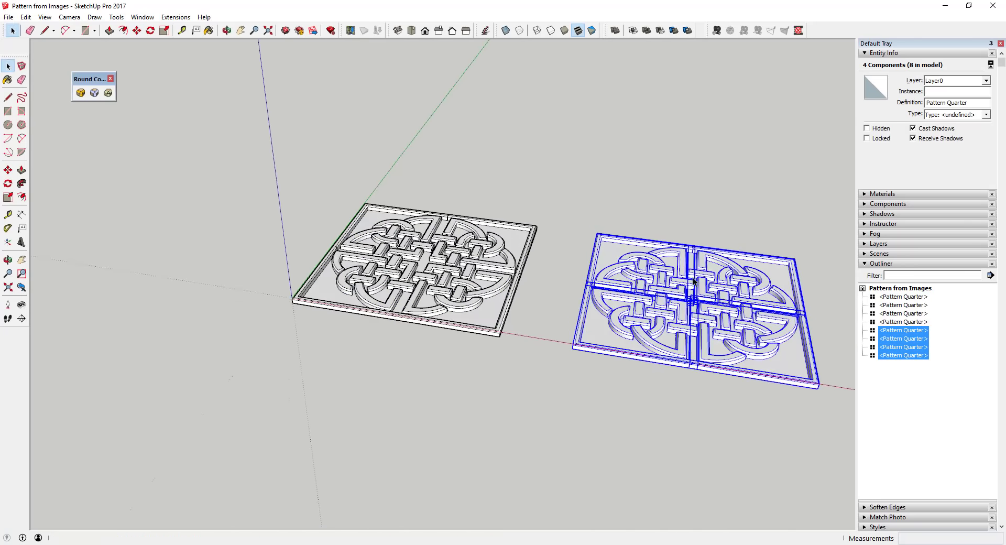
- Group the four copied quarter components
{"action": "right_click", "coordinate": [712, 283]}
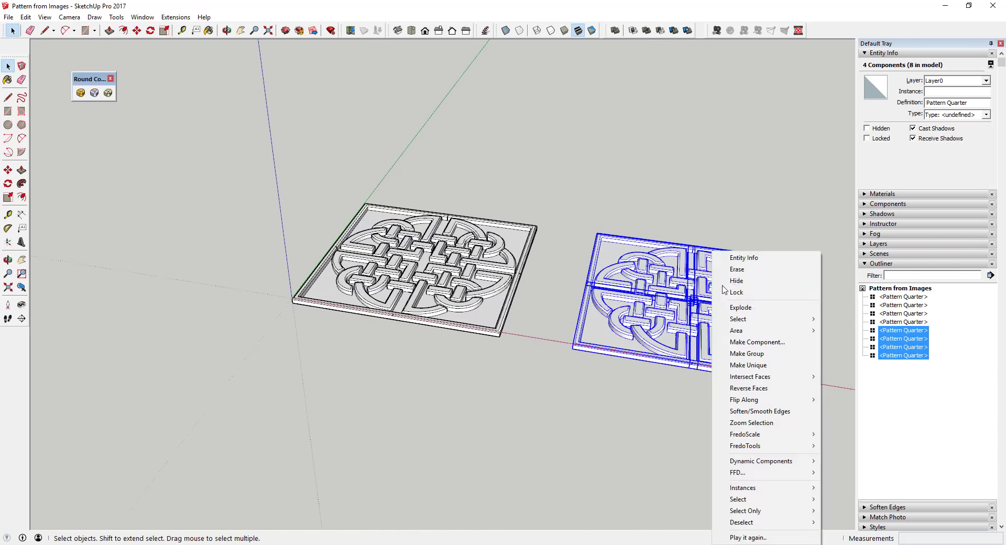
{"action": "left_click", "coordinate": [760, 354]}
{"action": "middle_click_drag", "start_coordinate": [621, 335], "coordinate": [647, 330]}
- Explode the four quarter components inside the group and leave the group
{"action": "double_click", "coordinate": [678, 291]}
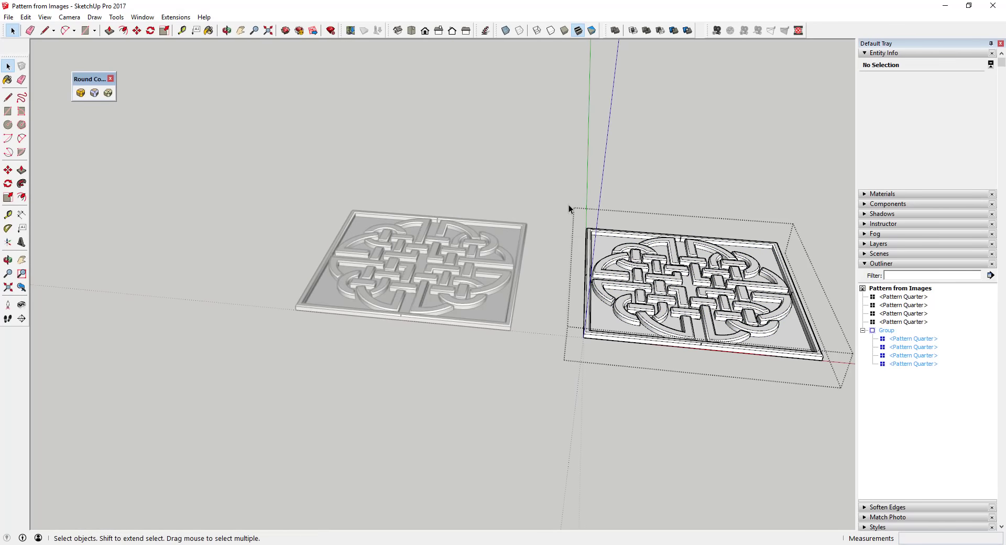
{"action": "left_click_drag", "start_coordinate": [569, 208], "coordinate": [826, 373]}
{"action": "right_click", "coordinate": [722, 312]}
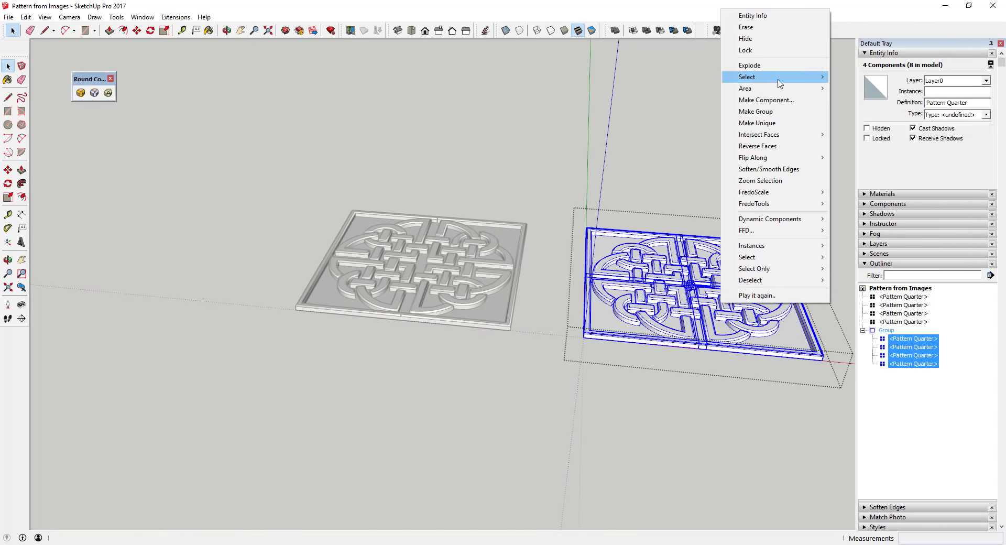
{"action": "left_click", "coordinate": [749, 65]}
{"action": "scroll", "coordinate": [716, 415], "scroll_direction": "up", "scroll_amount": 3}
{"action": "left_click", "coordinate": [715, 415]}
{"action": "middle_click_drag", "start_coordinate": [715, 415], "coordinate": [654, 366]}
- Reverse the two background faces that show their back side inside the copied panel's group, and close the group
{"action": "left_click", "coordinate": [653, 366]}
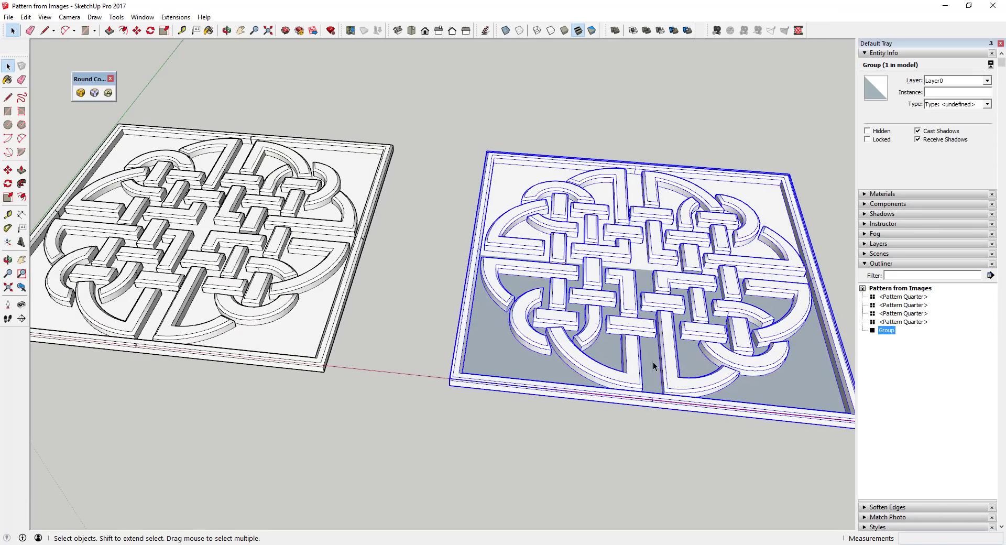
{"action": "double_click", "coordinate": [652, 362]}
{"action": "triple_click", "coordinate": [652, 361]}
{"action": "left_click", "coordinate": [652, 362]}
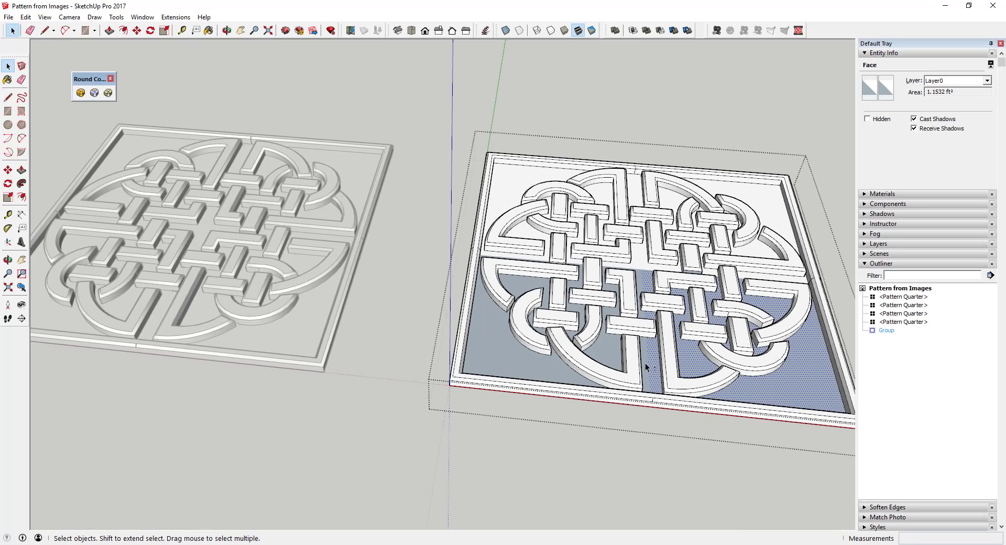
{"action": "left_click", "coordinate": [645, 362], "text": "ctrl"}
{"action": "right_click", "coordinate": [645, 362]}
{"action": "left_click", "coordinate": [700, 232]}
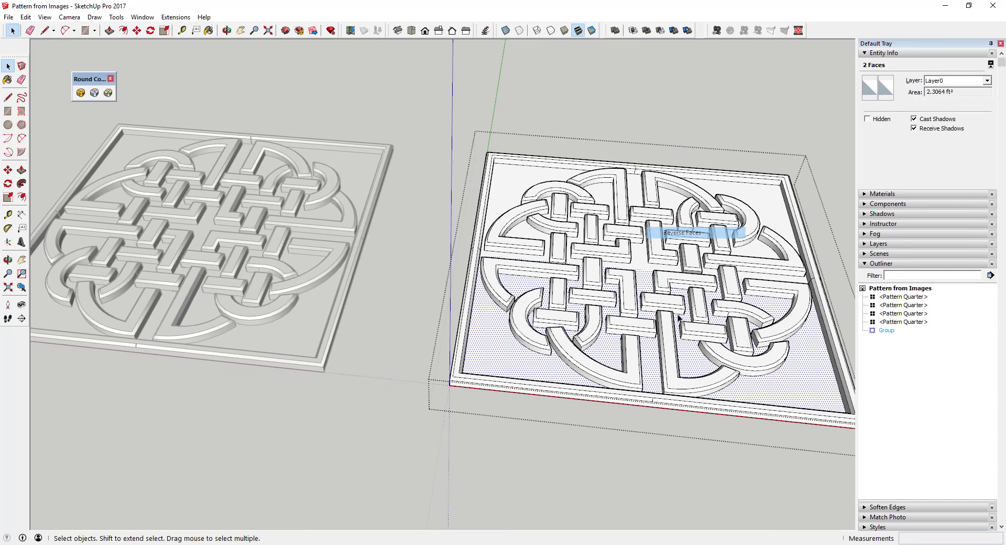
{"action": "left_click", "coordinate": [432, 345]}
{"action": "scroll", "coordinate": [433, 346], "scroll_direction": "down", "scroll_amount": 4}
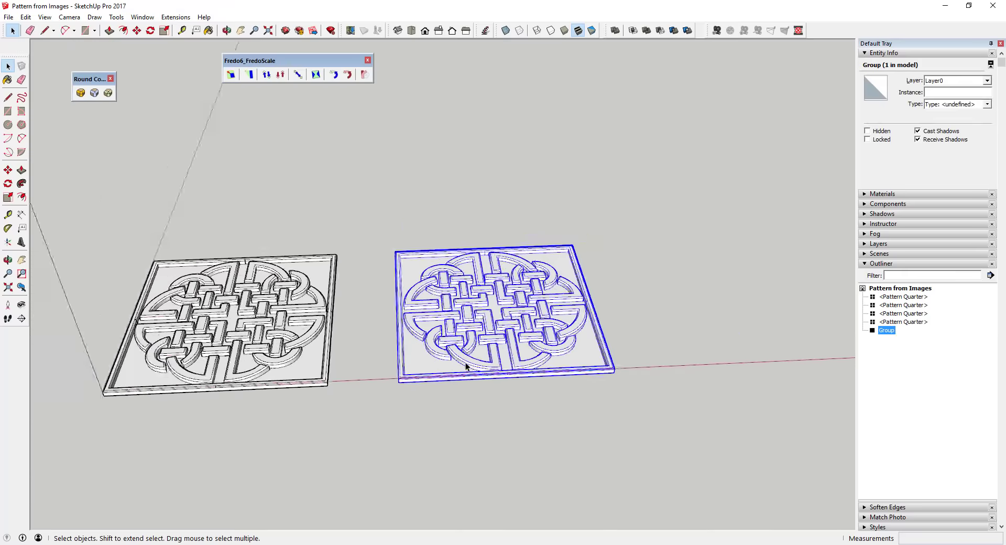
{"action": "scroll", "coordinate": [465, 363], "scroll_direction": "up", "scroll_amount": 2}
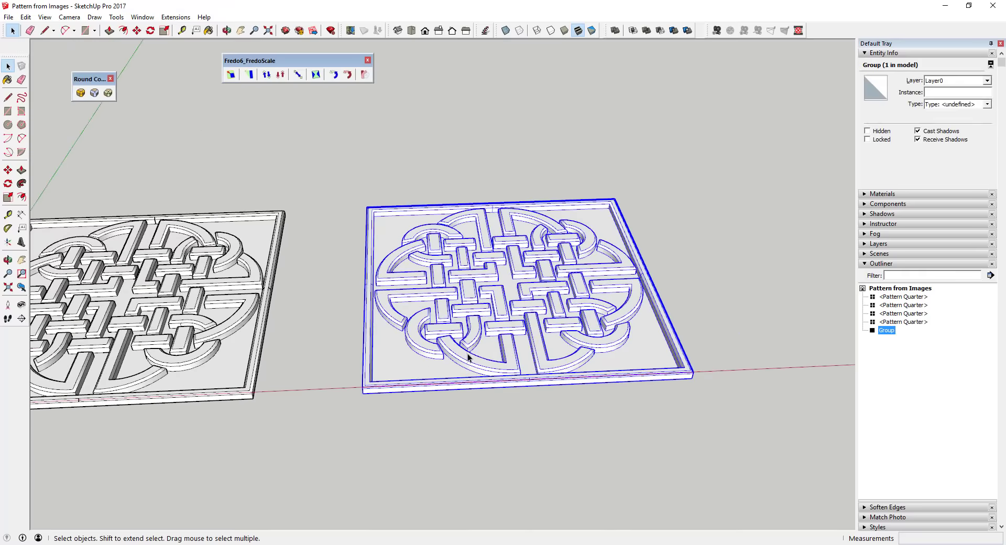
{"action": "middle_click_drag", "start_coordinate": [474, 327], "coordinate": [418, 204]}
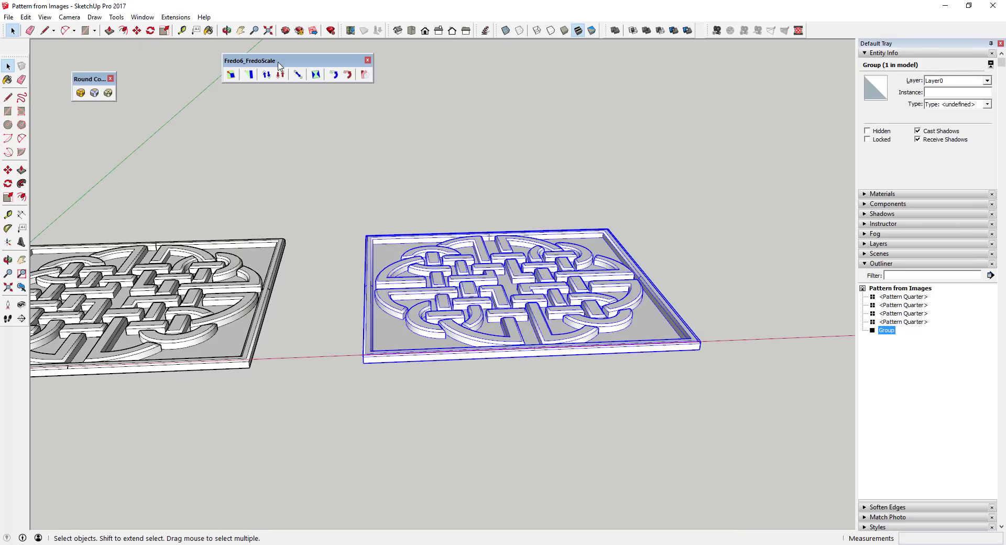
{"action": "left_click", "coordinate": [365, 75]}
{"action": "mouse_move", "coordinate": [359, 321]}
{"action": "middle_mouse_down"}
{"action": "mouse_move", "coordinate": [362, 231]}
{"action": "mouse_move", "coordinate": [373, 348]}
{"action": "mouse_move", "coordinate": [365, 313]}
{"action": "middle_mouse_up"}
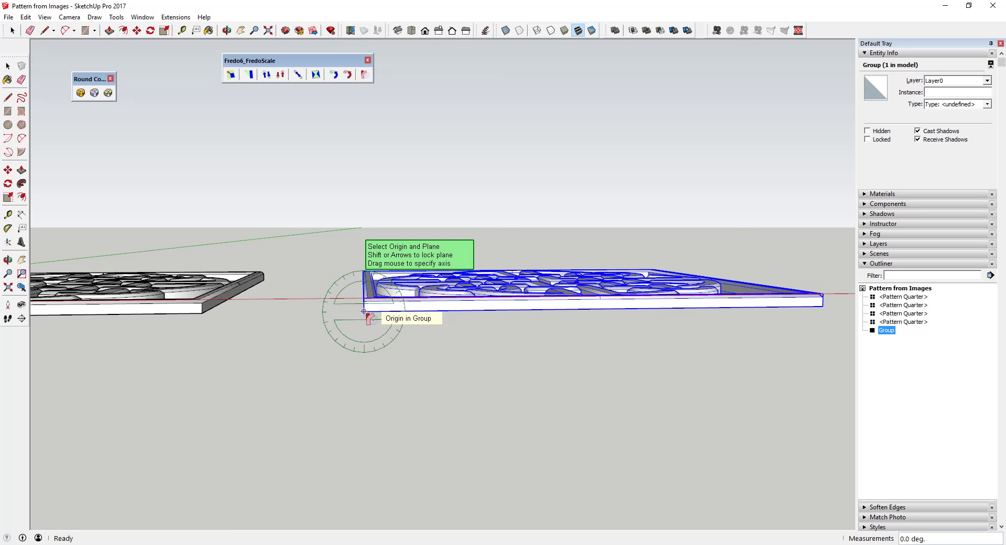
{"action": "left_click", "coordinate": [363, 311]}
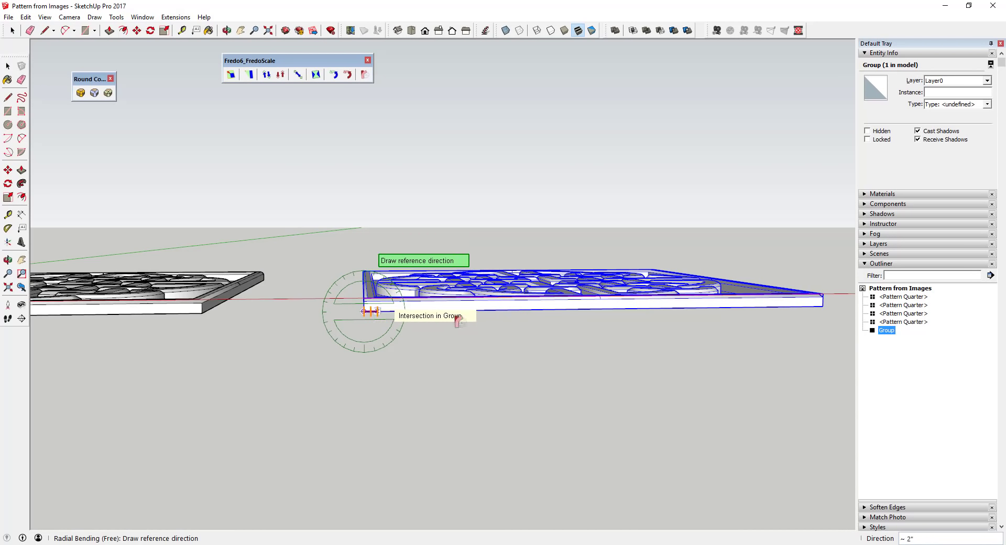
{"action": "left_click", "coordinate": [822, 306]}
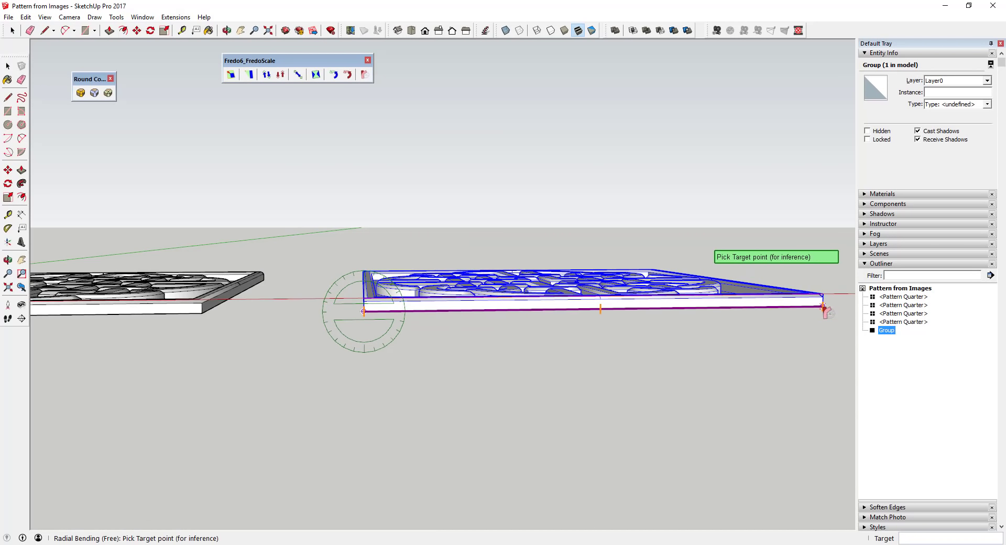
{"action": "left_click", "coordinate": [820, 314]}
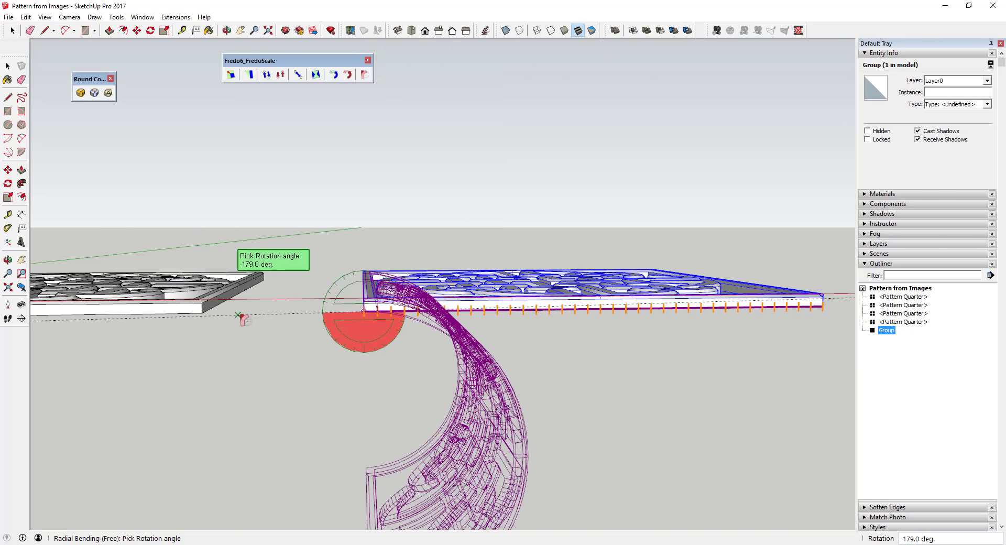
{"action": "key", "text": "space"}
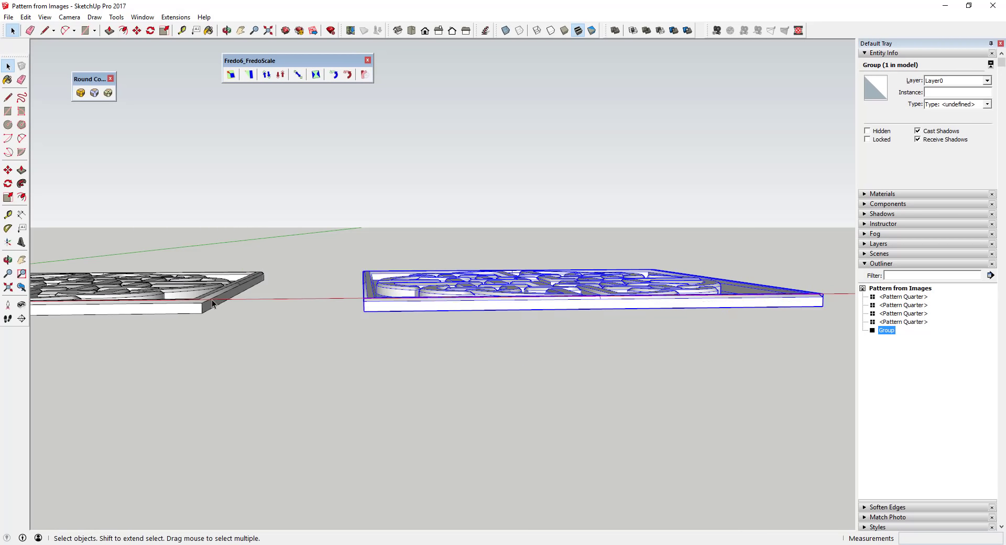
- Bend the copied panel group 180° with free Radial Bending, using its full bottom front edge as the reference direction
{"action": "scroll", "coordinate": [211, 300], "scroll_direction": "down", "scroll_amount": 3}
{"action": "scroll", "coordinate": [513, 306], "scroll_direction": "up", "scroll_amount": 3}
{"action": "left_click", "coordinate": [364, 74]}
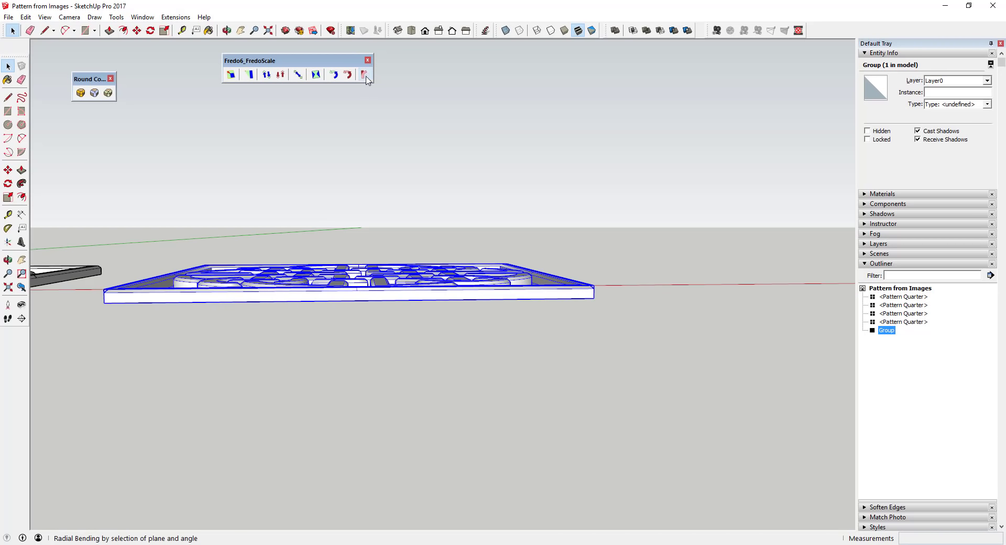
{"action": "left_click", "coordinate": [593, 298]}
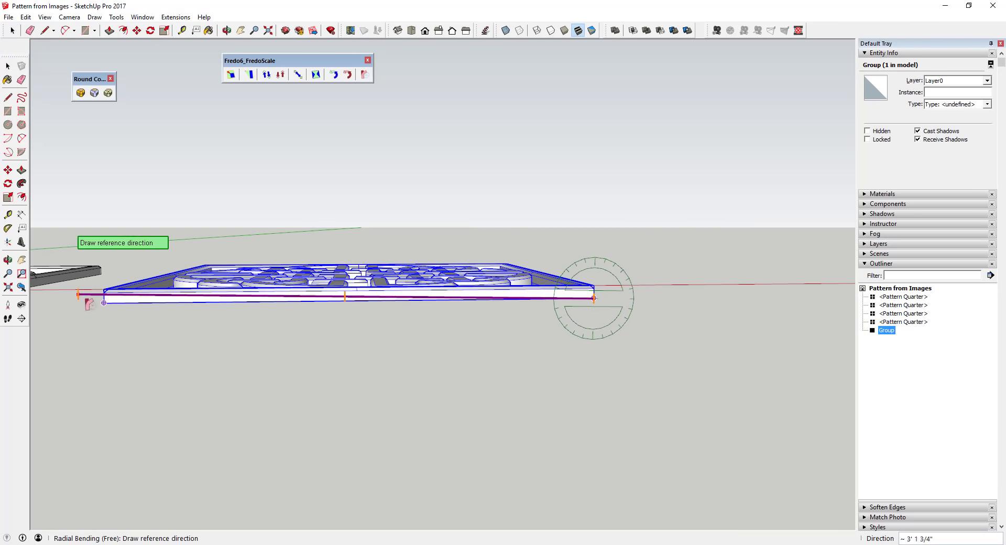
{"action": "left_click", "coordinate": [104, 303]}
{"action": "left_click", "coordinate": [104, 303]}
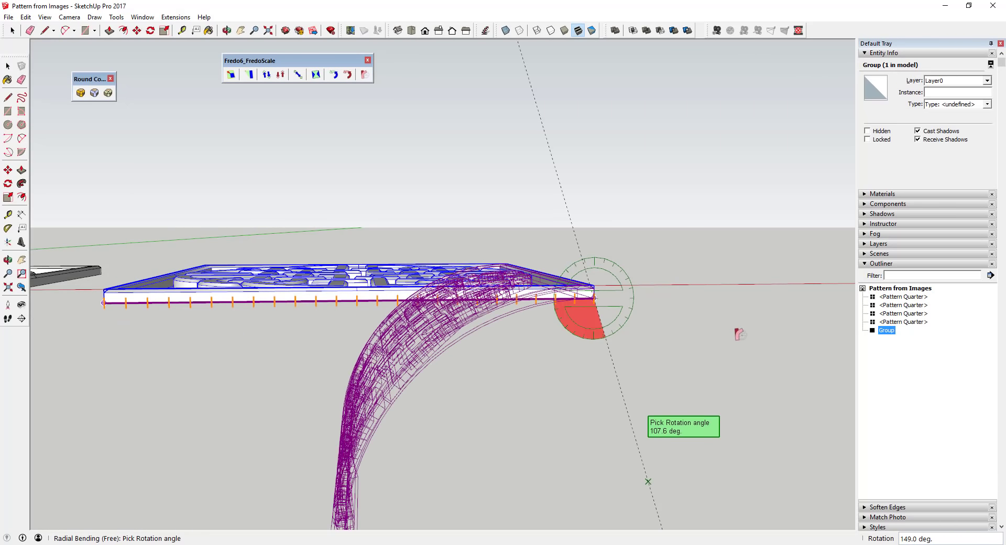
{"action": "left_click", "coordinate": [816, 296]}
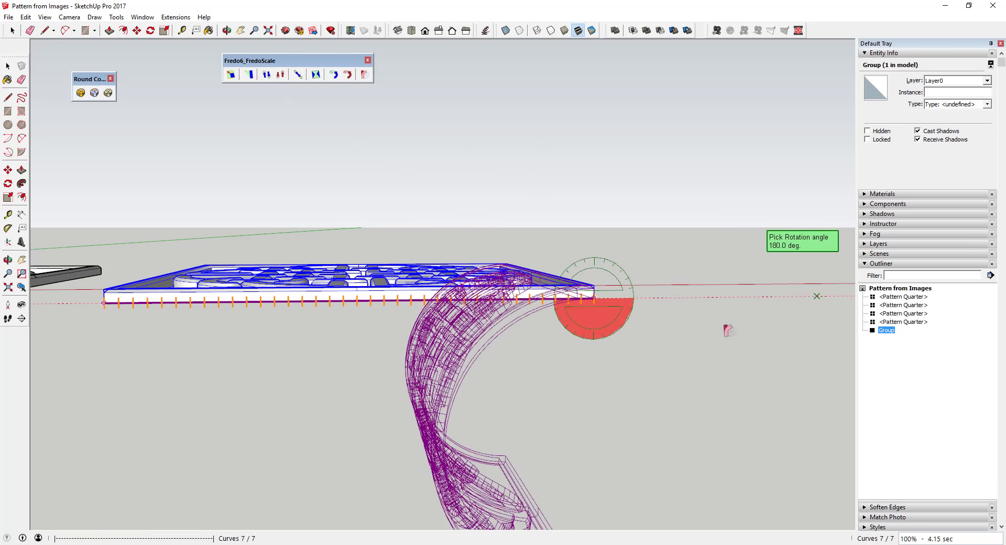
{"action": "middle_click_drag", "start_coordinate": [393, 381], "coordinate": [661, 435]}
{"action": "scroll", "coordinate": [661, 419], "scroll_direction": "down", "scroll_amount": 1}
{"action": "scroll", "coordinate": [367, 377], "scroll_direction": "up", "scroll_amount": 1}
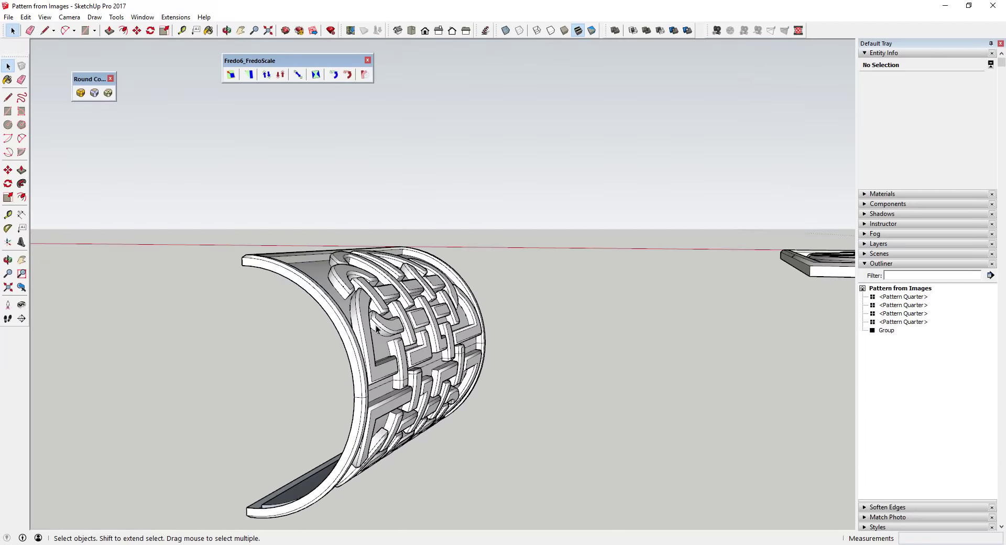
- Select the bent panel group and rotate it 90° so the half cylinder stands upright
{"action": "middle_click_drag", "start_coordinate": [420, 336], "coordinate": [444, 356]}
{"action": "left_click", "coordinate": [444, 356]}
{"action": "key", "text": "space"}
{"action": "scroll", "coordinate": [419, 349], "scroll_direction": "up", "scroll_amount": 2}
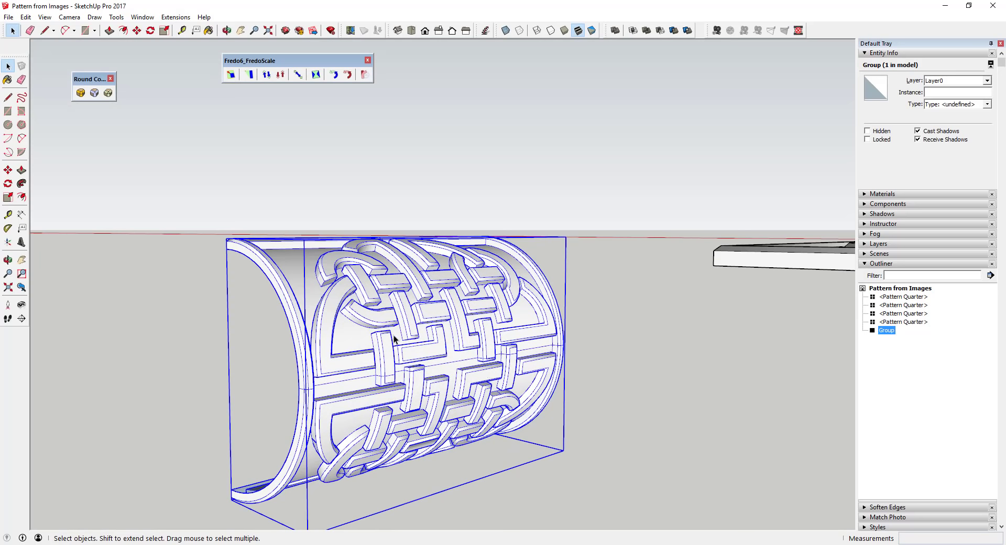
{"action": "key", "text": "m"}
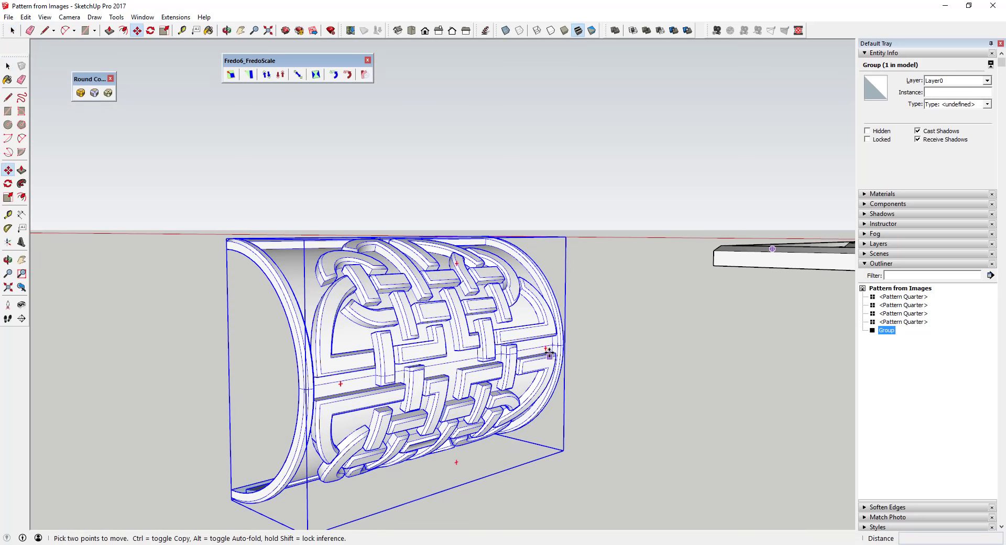
{"action": "left_click", "coordinate": [546, 346]}
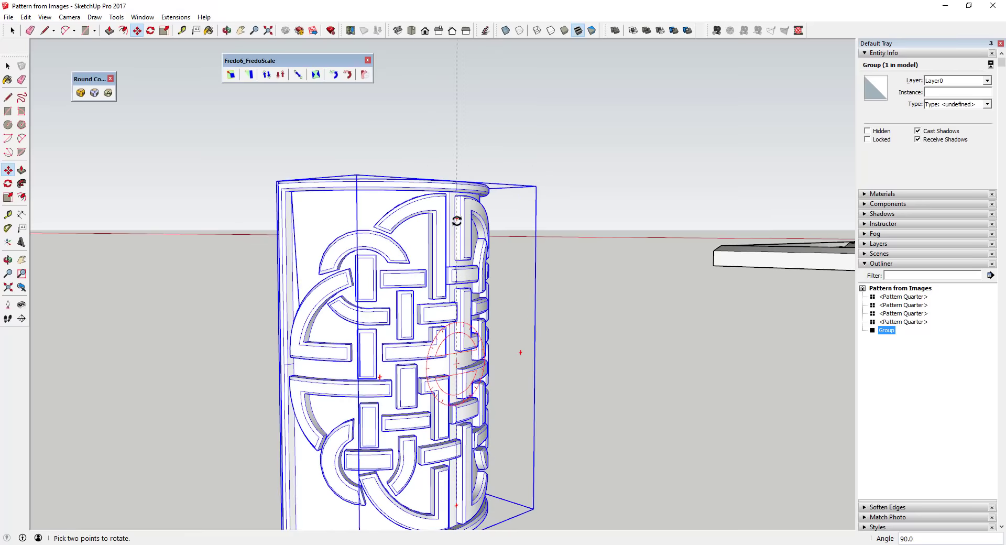
{"action": "middle_click_drag", "start_coordinate": [458, 221], "coordinate": [417, 325]}
{"action": "scroll", "coordinate": [393, 291], "scroll_direction": "down", "scroll_amount": 3}
{"action": "scroll", "coordinate": [335, 291], "scroll_direction": "up", "scroll_amount": 2}
{"action": "key", "text": "space"}
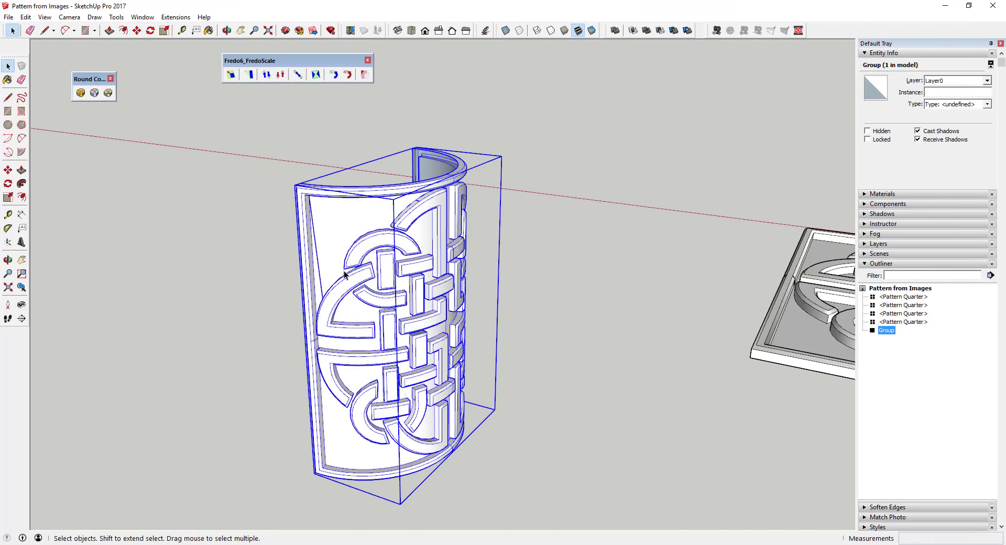
- Copy the upright half cylinder along the red axis to a spot beside the original half
{"action": "key", "text": "m"}
{"action": "key", "text": "ctrl"}
{"action": "left_click", "coordinate": [384, 304]}
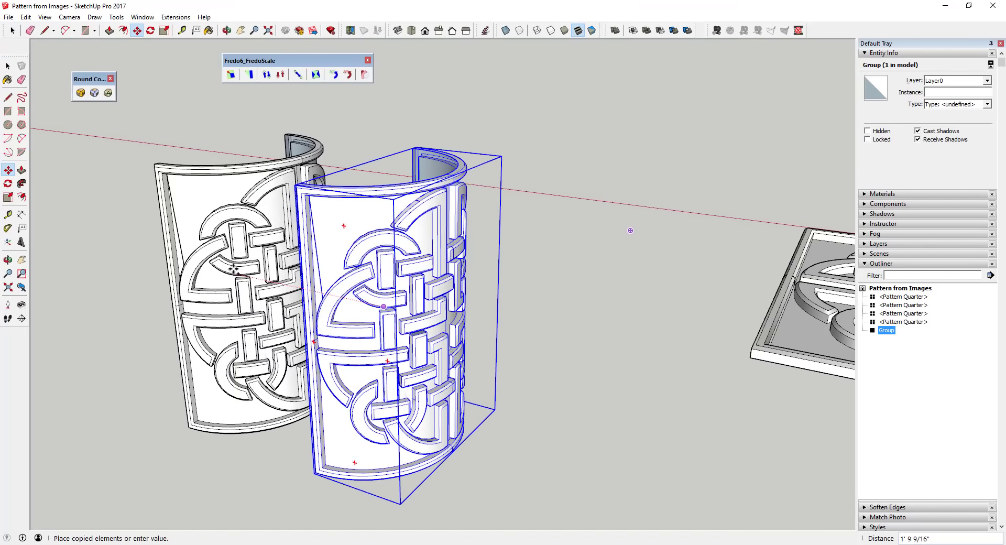
{"action": "left_click", "coordinate": [226, 282]}
- Mirror the copied half cylinder by scaling it to -1.00 along the red axis
{"action": "scroll", "coordinate": [461, 301], "scroll_direction": "down", "scroll_amount": 3}
{"action": "scroll", "coordinate": [313, 279], "scroll_direction": "up", "scroll_amount": 3}
{"action": "scroll", "coordinate": [313, 281], "scroll_direction": "up", "scroll_amount": 2}
{"action": "key", "text": "s"}
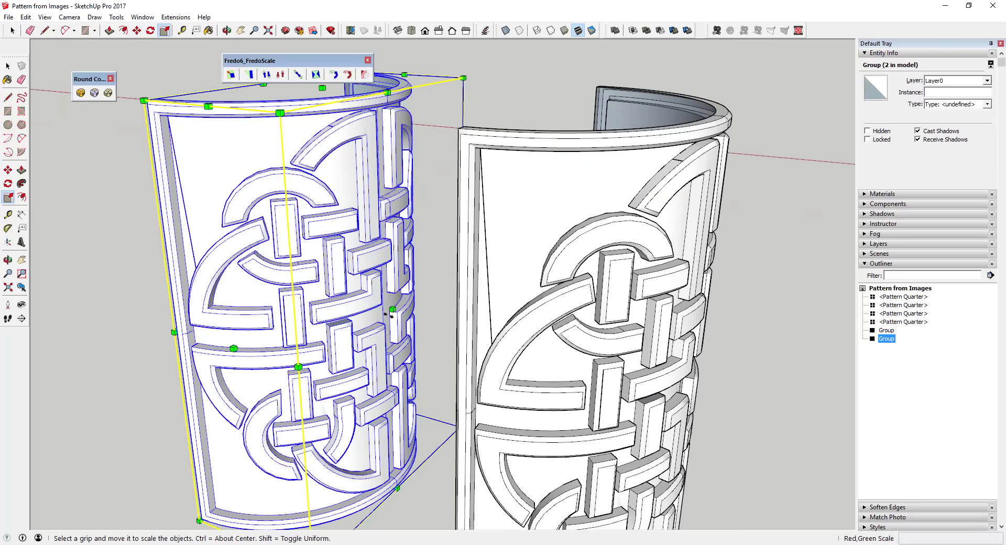
{"action": "left_click_drag", "start_coordinate": [391, 309], "coordinate": [280, 285]}
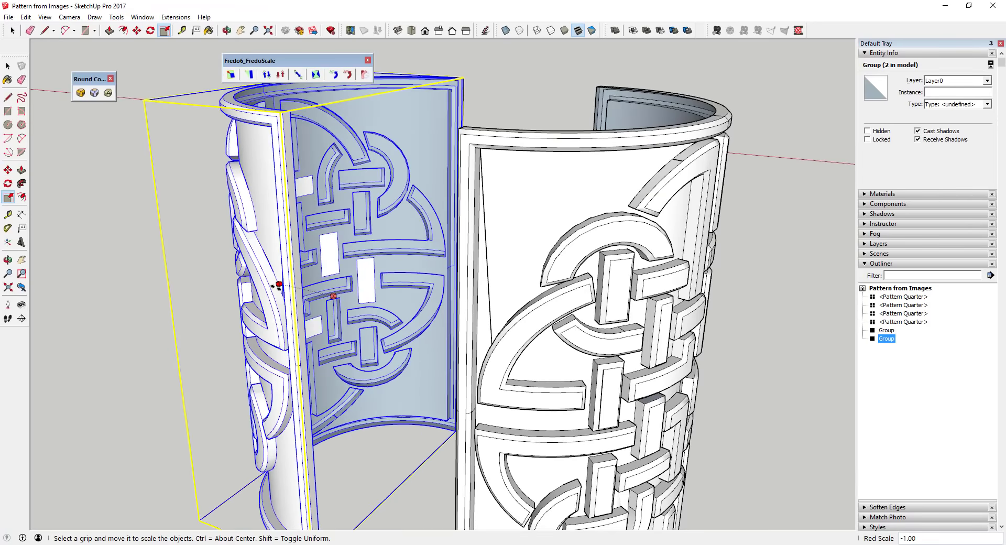
{"action": "key", "text": "space"}
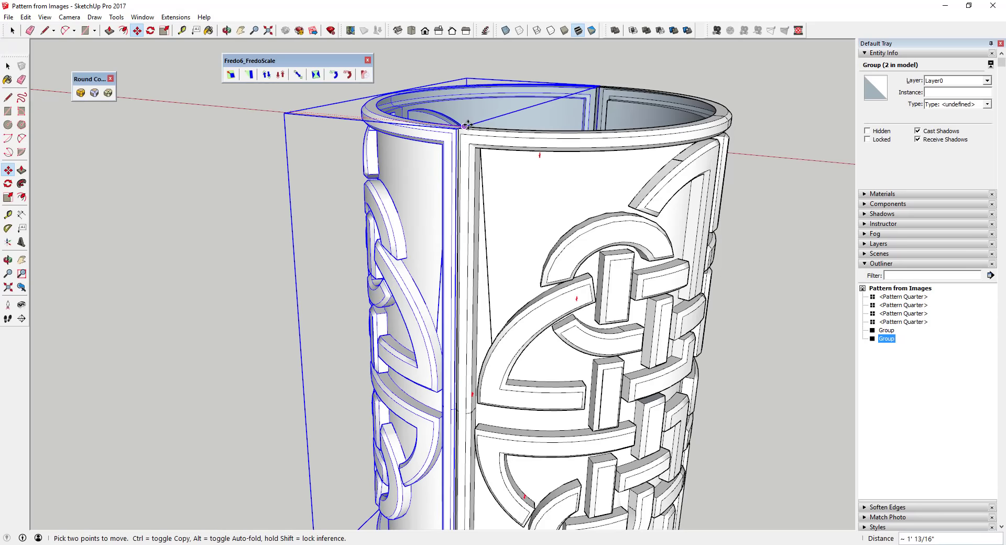
- Move the mirrored half by its top corner onto the matching corner of the other half to close the cylinder
{"action": "left_click", "coordinate": [467, 125]}
{"action": "middle_click_drag", "start_coordinate": [507, 217], "coordinate": [644, 198]}
{"action": "scroll", "coordinate": [589, 220], "scroll_direction": "down", "scroll_amount": 3}
{"action": "middle_click_drag", "start_coordinate": [534, 366], "coordinate": [608, 294]}
{"action": "key", "text": "m"}
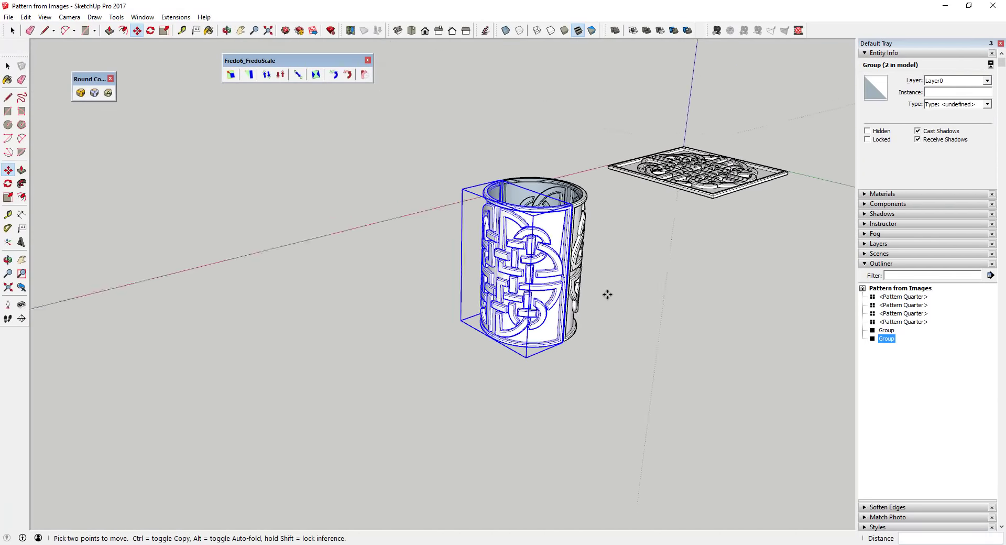
{"action": "scroll", "coordinate": [581, 297], "scroll_direction": "up", "scroll_amount": 4}
{"action": "middle_click_drag", "start_coordinate": [479, 276], "coordinate": [651, 218]}
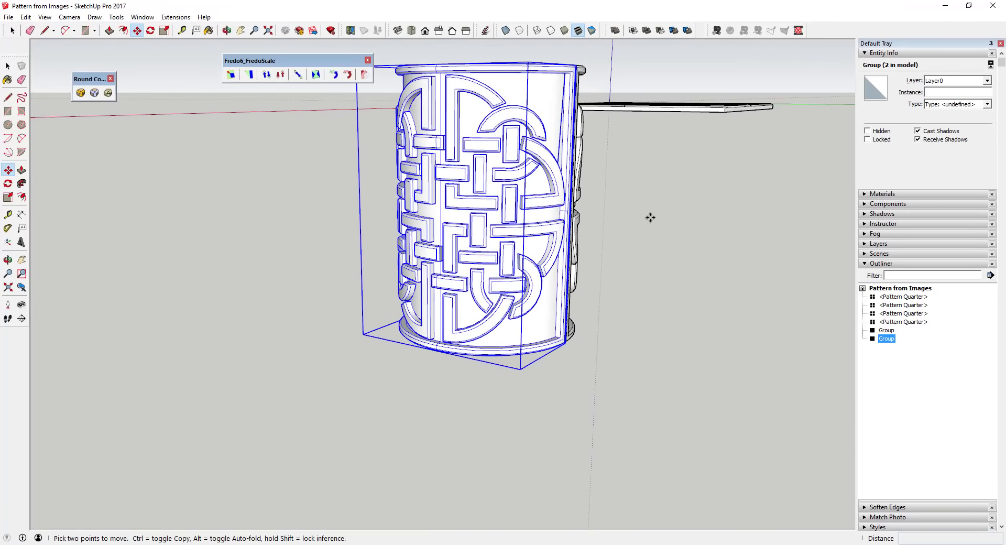